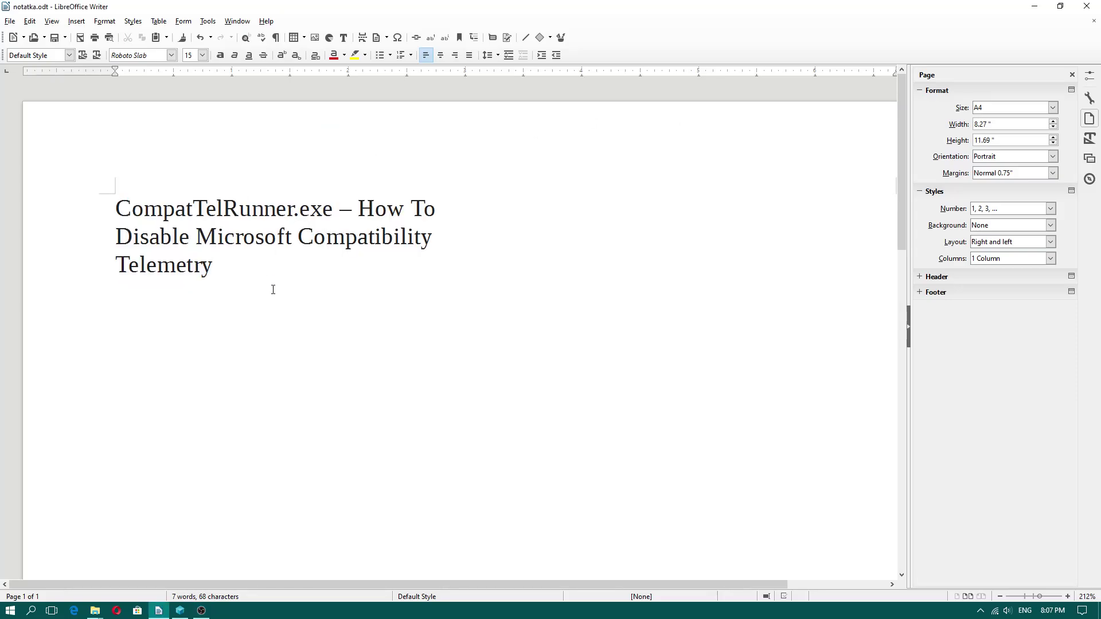
# Step: Copy the file name CompatTelRunner.exe from the Writer document title and call up the taskbar menu
pyautogui.moveTo(115, 209); pyautogui.dragTo(330, 210)
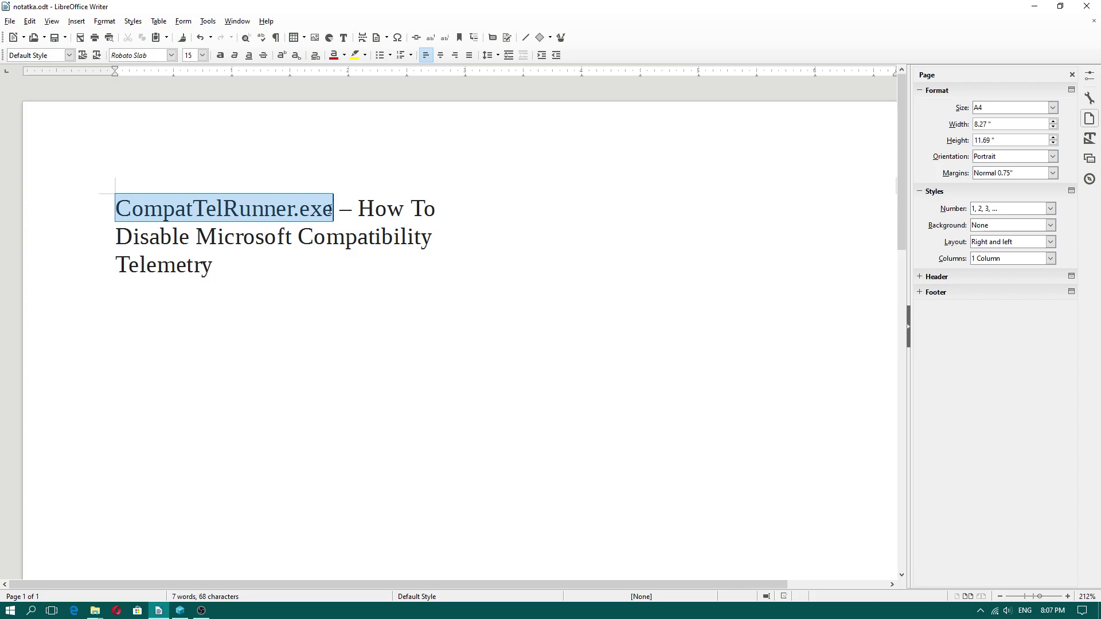
pyautogui.rightClick(314, 209)
pyautogui.click(351, 235)
pyautogui.rightClick(250, 615)
# Step: Open Task Manager on the Disk 0 performance view and check disk activity in Resource Monitor
pyautogui.click(286, 559)
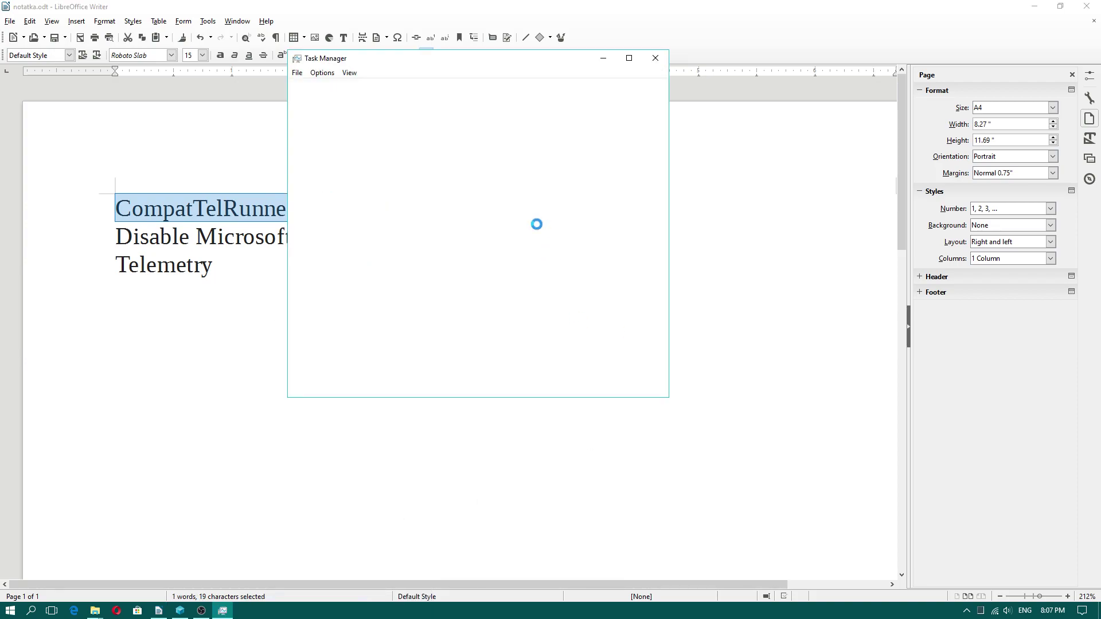
pyautogui.click(349, 86)
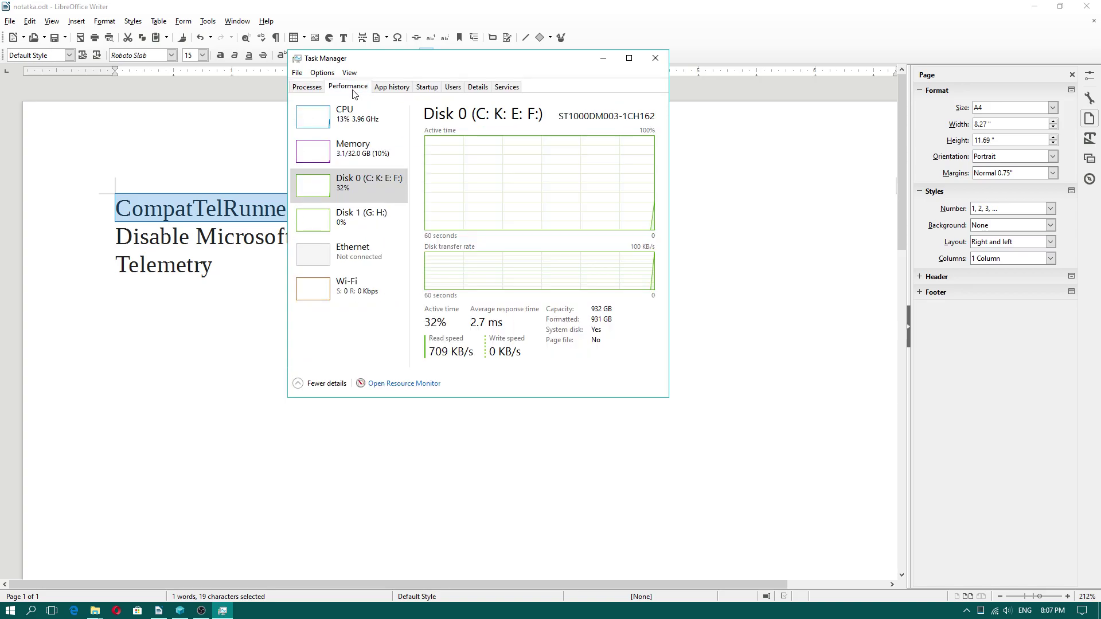
pyautogui.click(397, 384)
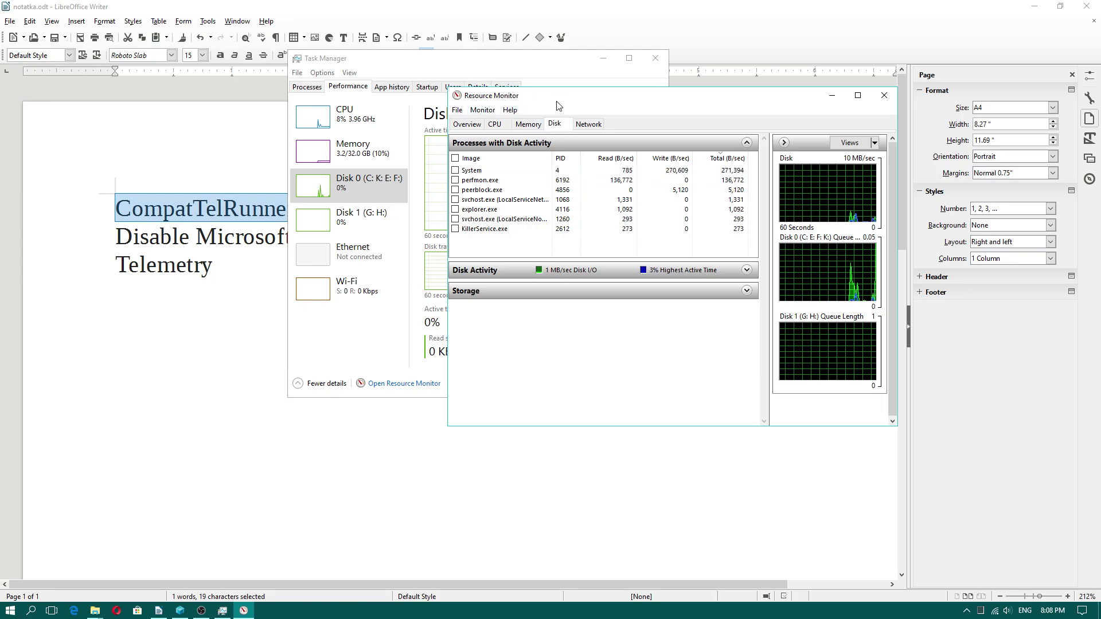
pyautogui.click(884, 96)
# Step: Copy CompatTelRunner.exe again, hide the screen recorder, and bring Task Manager back
pyautogui.rightClick(201, 216)
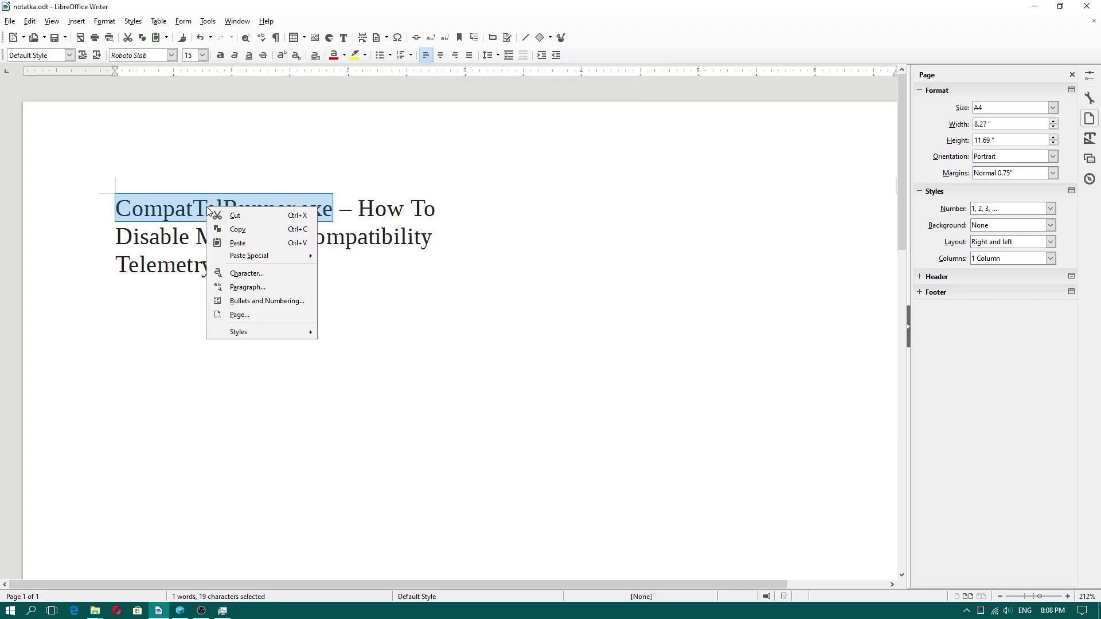
pyautogui.click(237, 228)
pyautogui.click(303, 208)
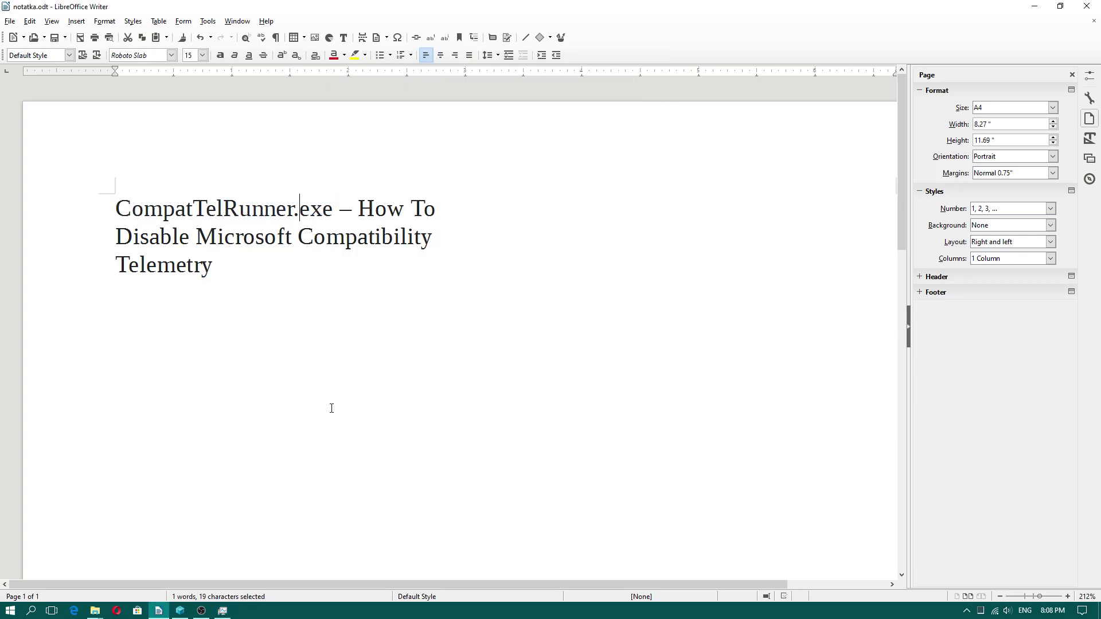
pyautogui.click(201, 610)
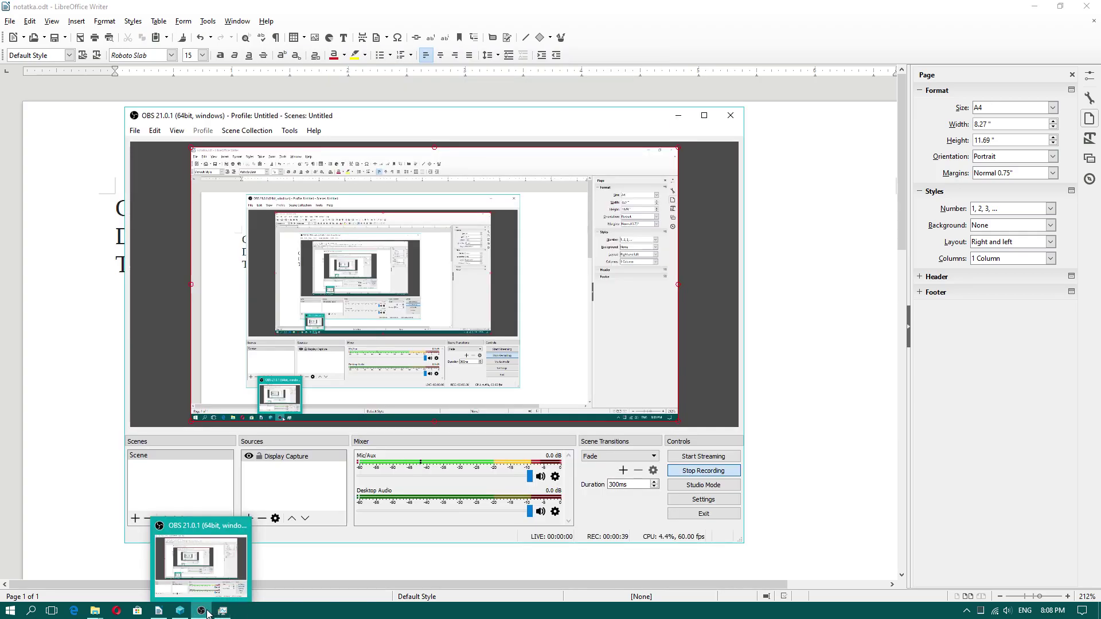
pyautogui.click(679, 116)
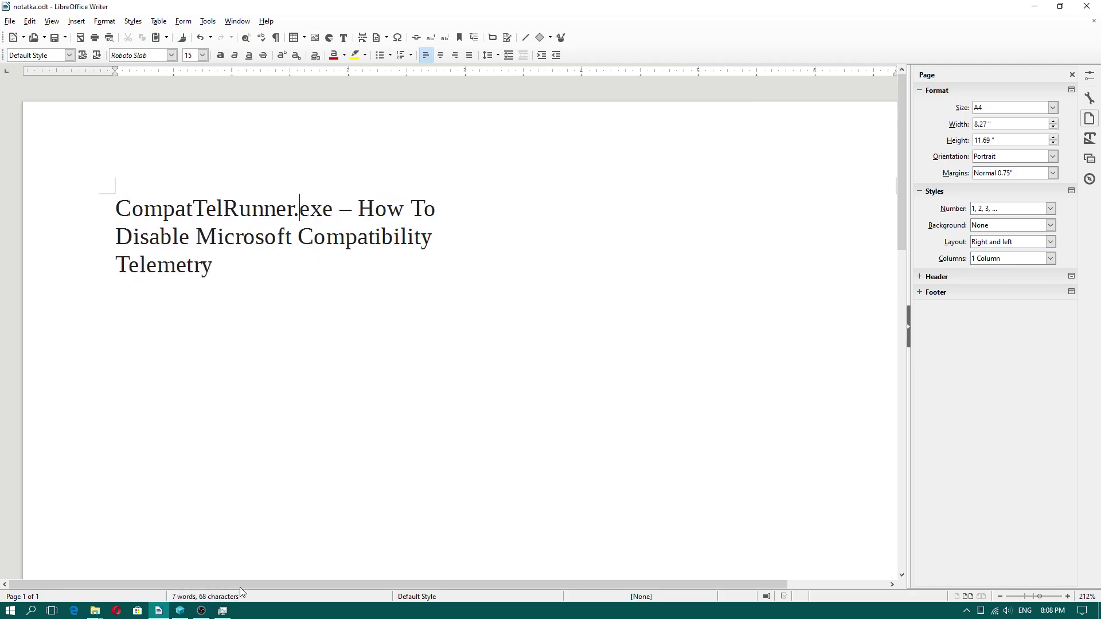
pyautogui.click(222, 611)
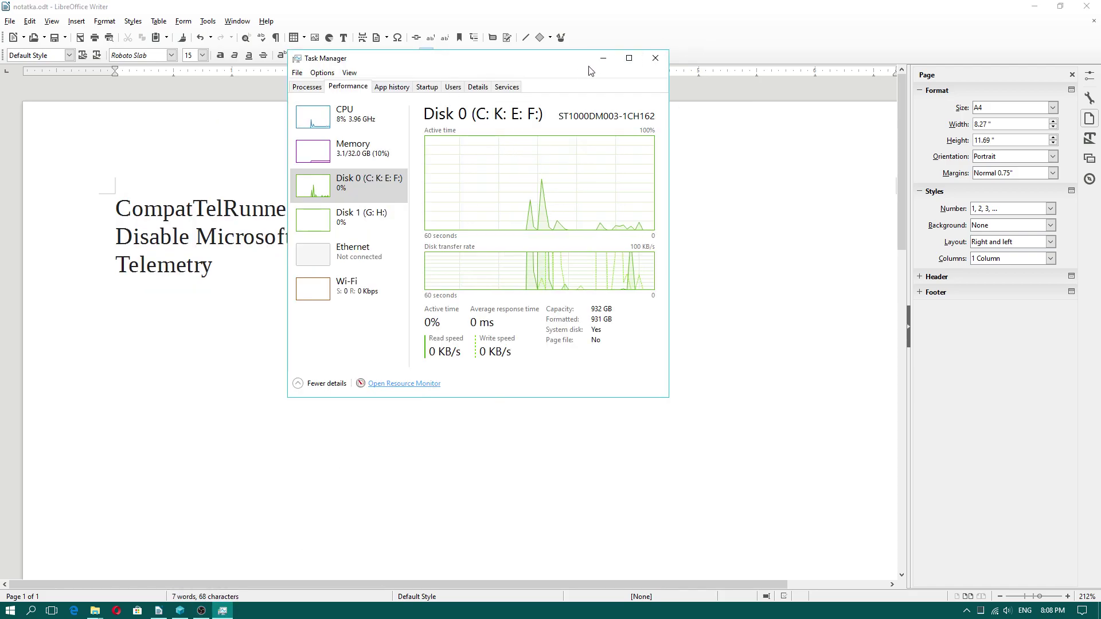
# Step: Launch services.msc and bring up the context menu for Connected User Experiences and Telemetry
pyautogui.click(603, 58)
pyautogui.click(10, 610)
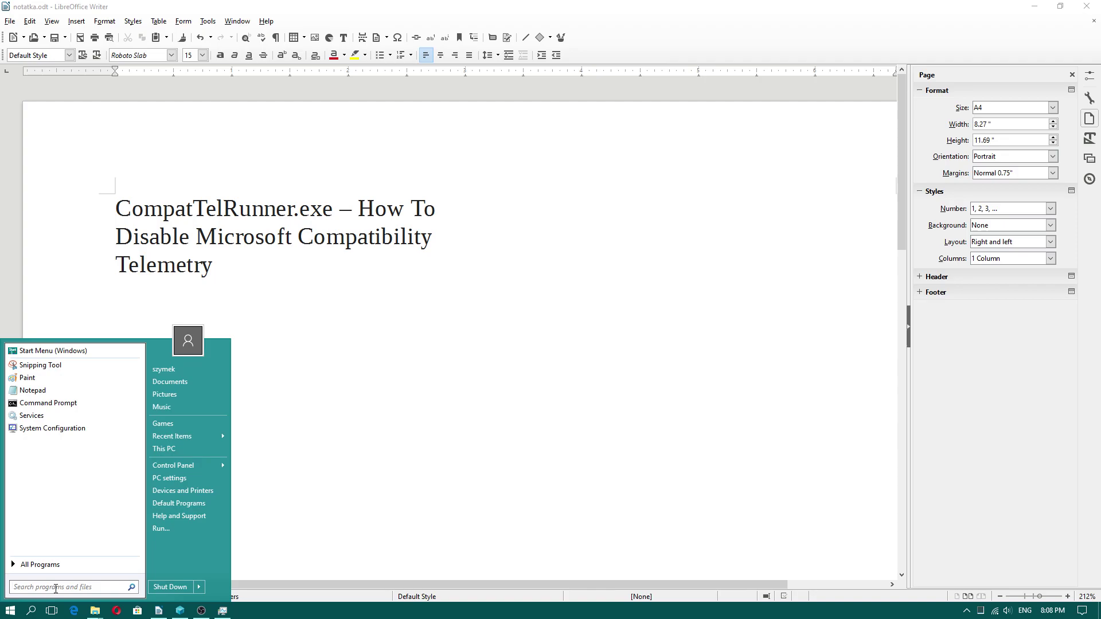
pyautogui.write('s')
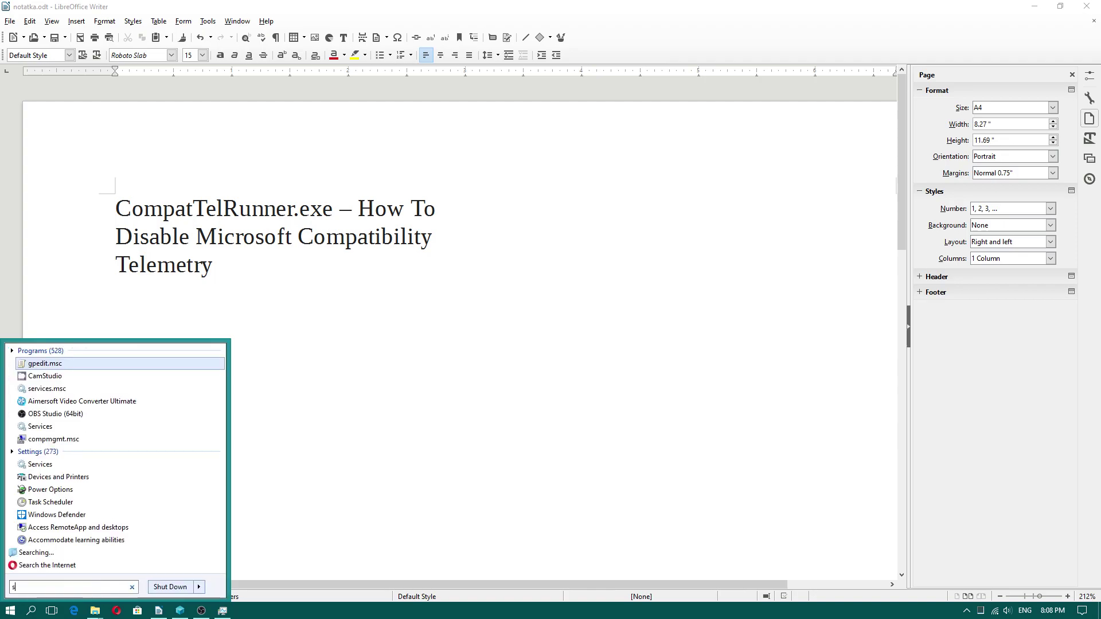
pyautogui.write('ervices.msc')
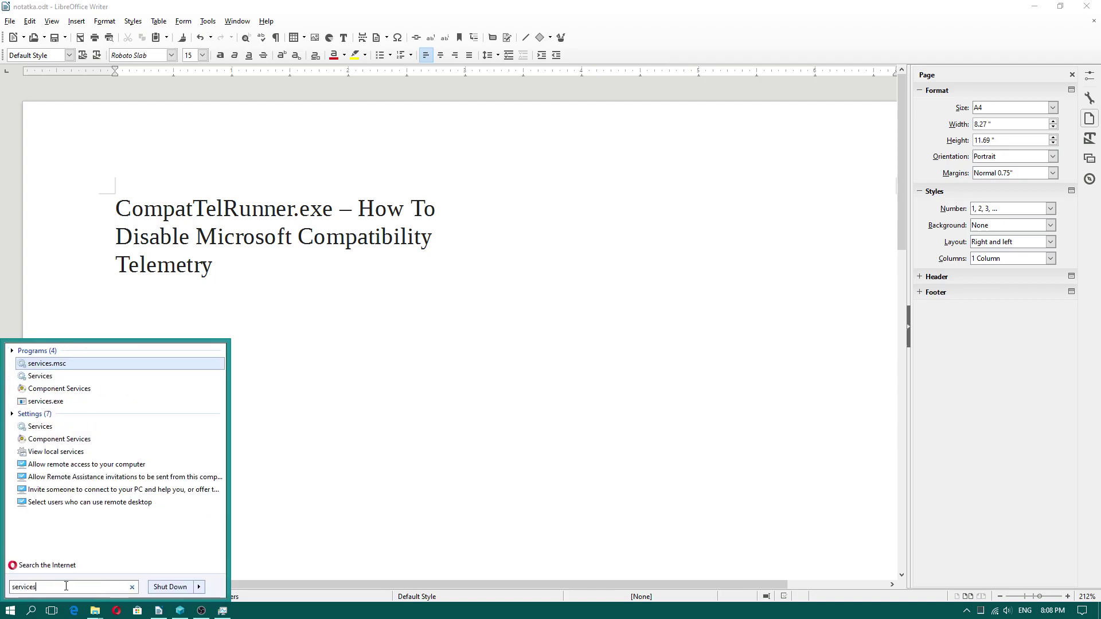
pyautogui.click(63, 367)
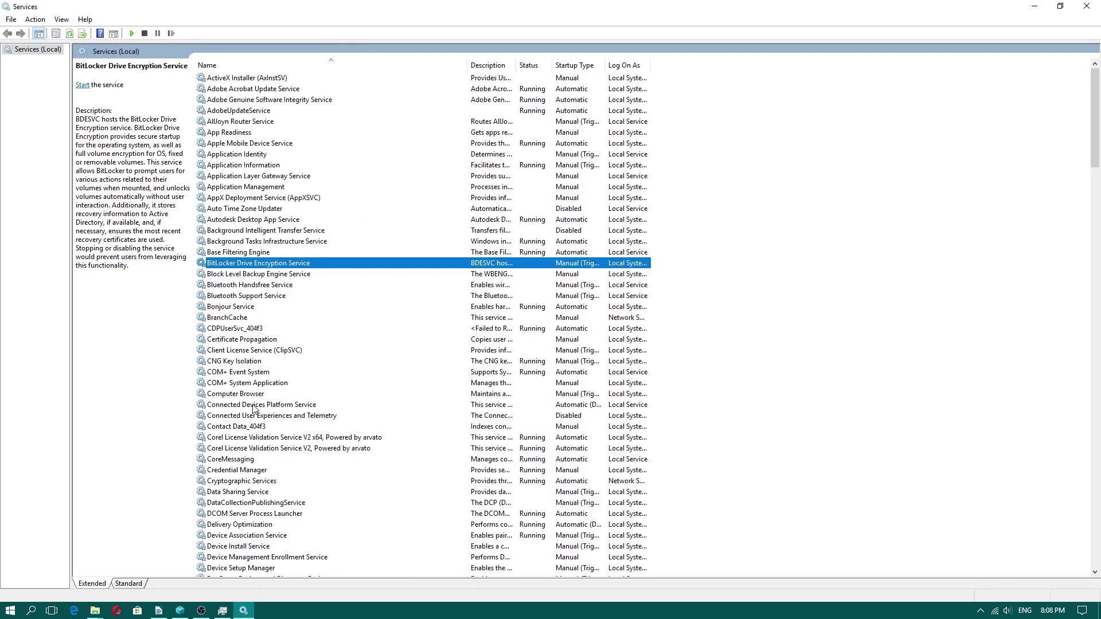
pyautogui.click(298, 417)
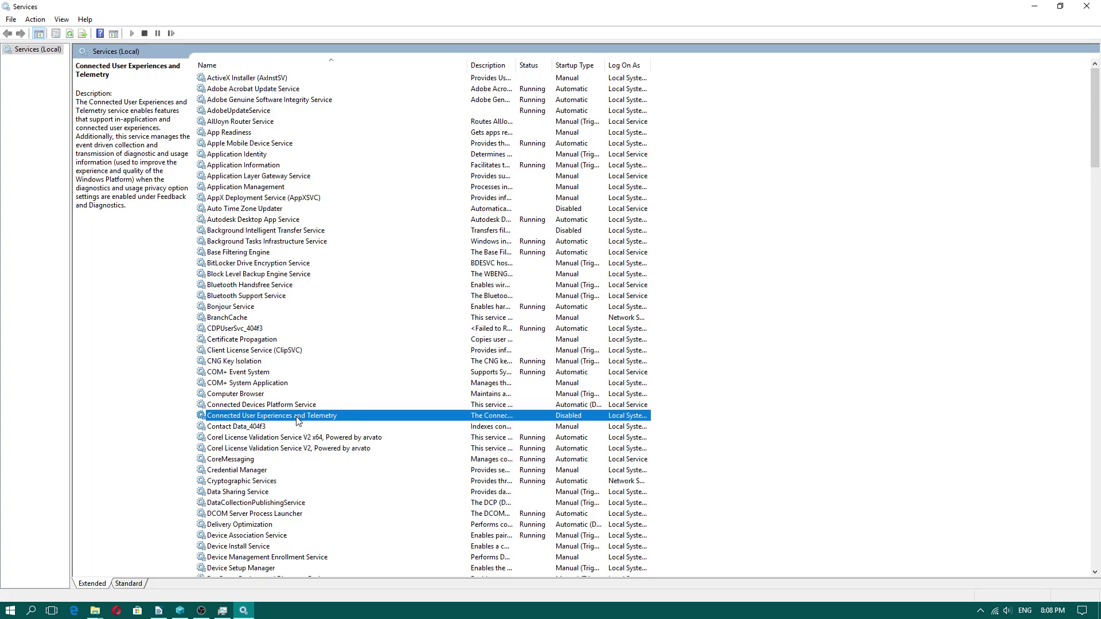
pyautogui.rightClick(297, 419)
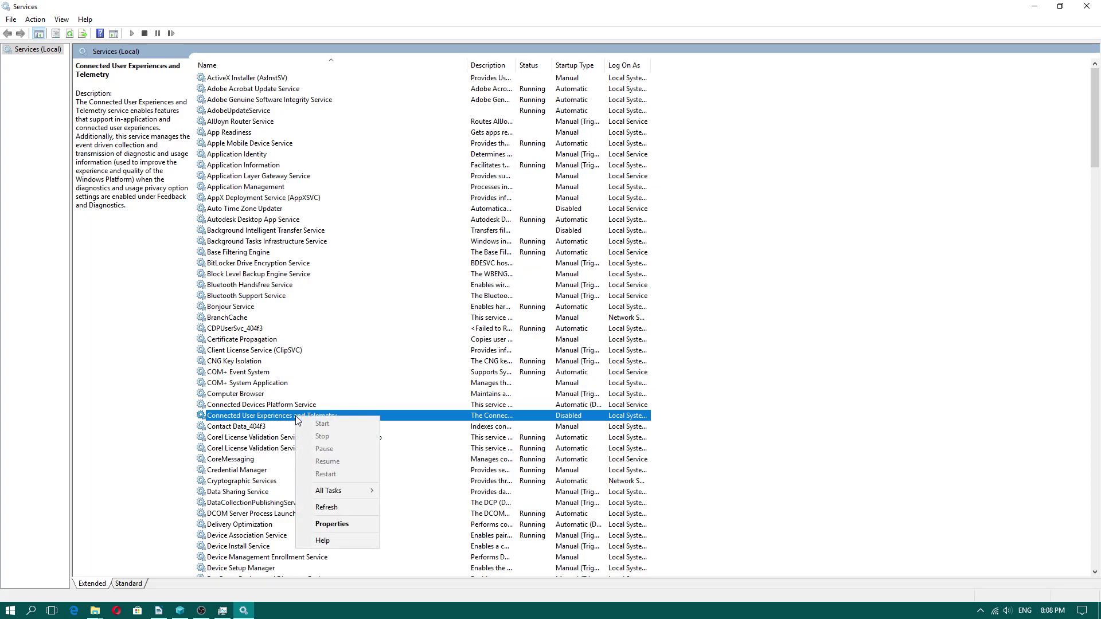
# Step: Open the telemetry service's properties and review its Log On and Recovery settings
pyautogui.click(321, 525)
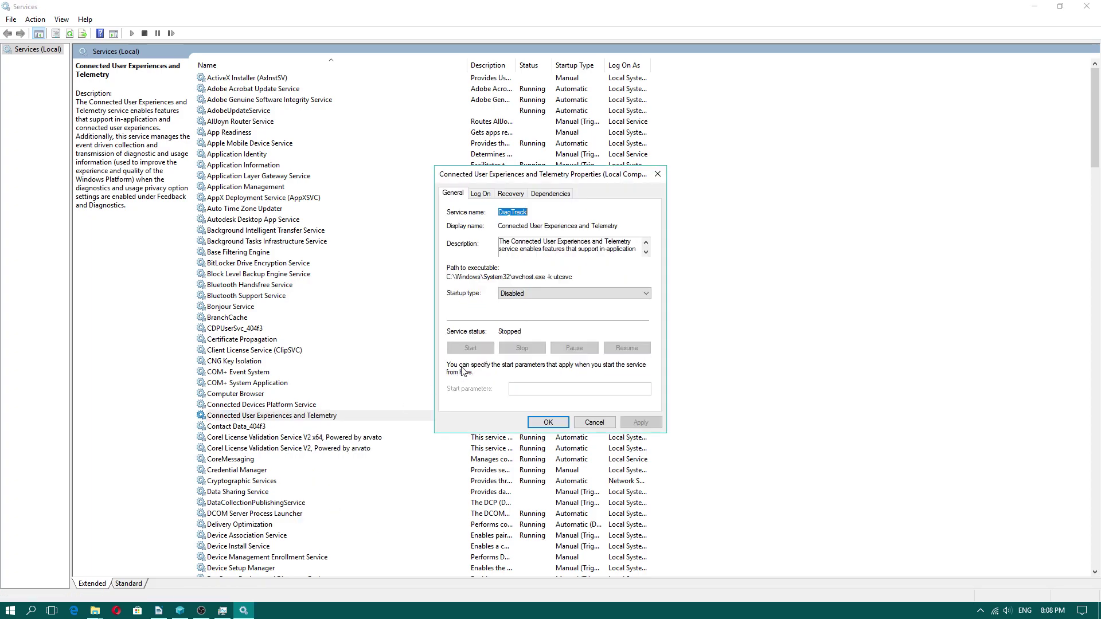
pyautogui.click(481, 195)
pyautogui.click(510, 194)
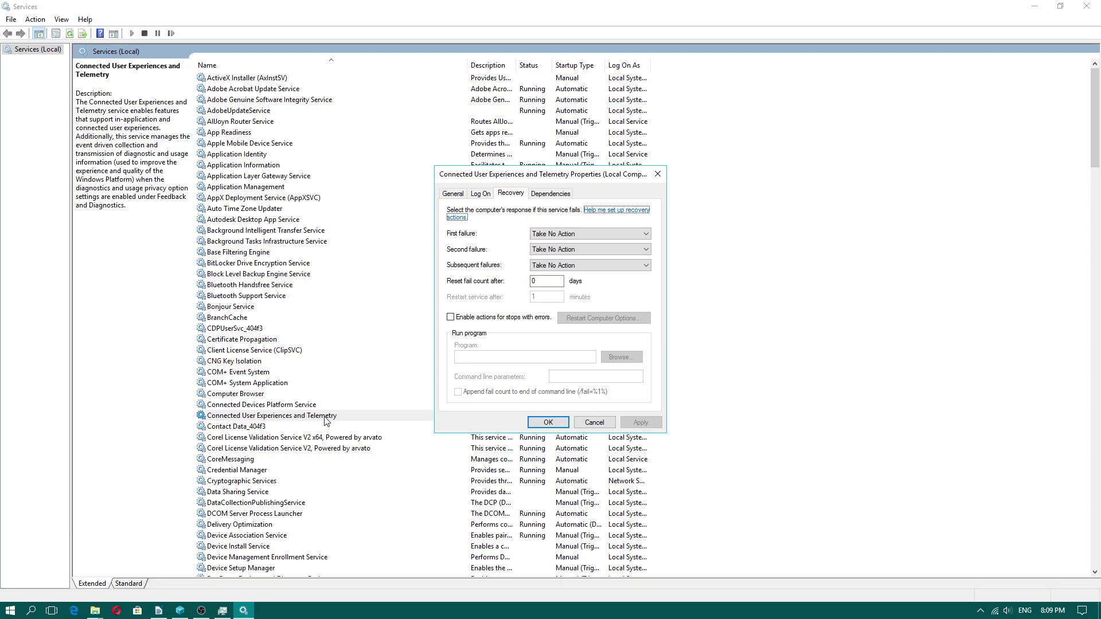
# Step: Reopen Task Manager briefly from the taskbar and close it again
pyautogui.rightClick(302, 606)
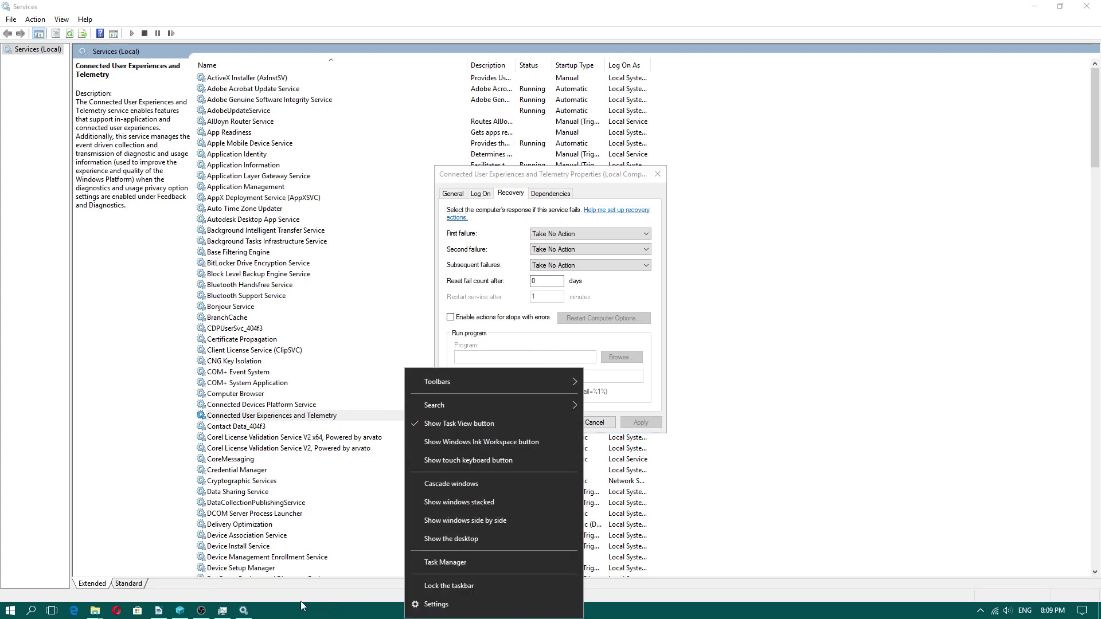
pyautogui.click(224, 611)
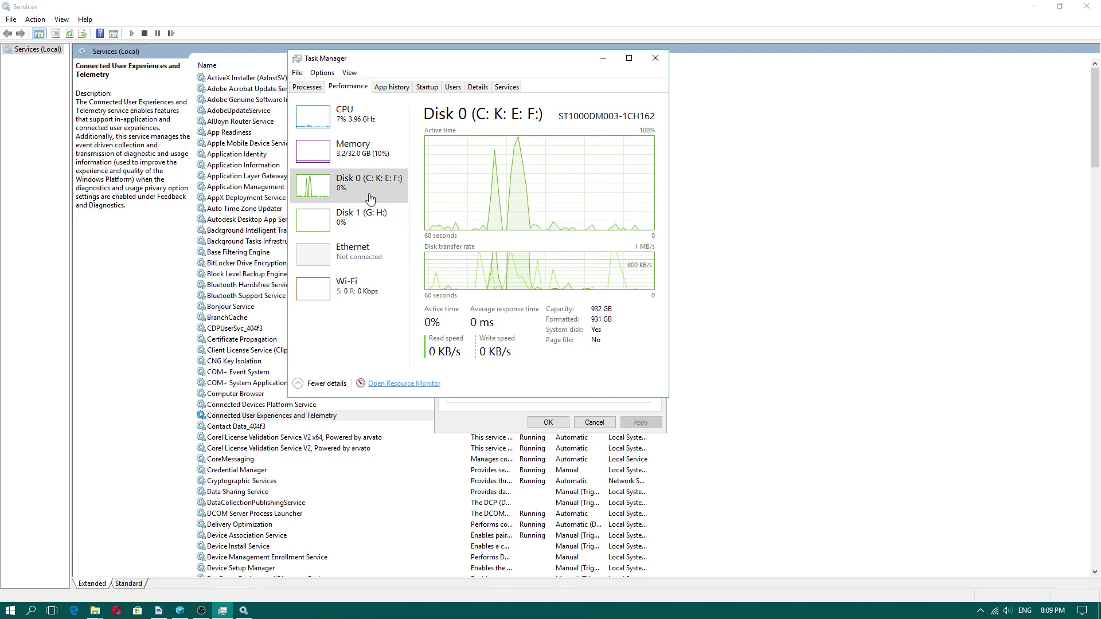
pyautogui.click(659, 57)
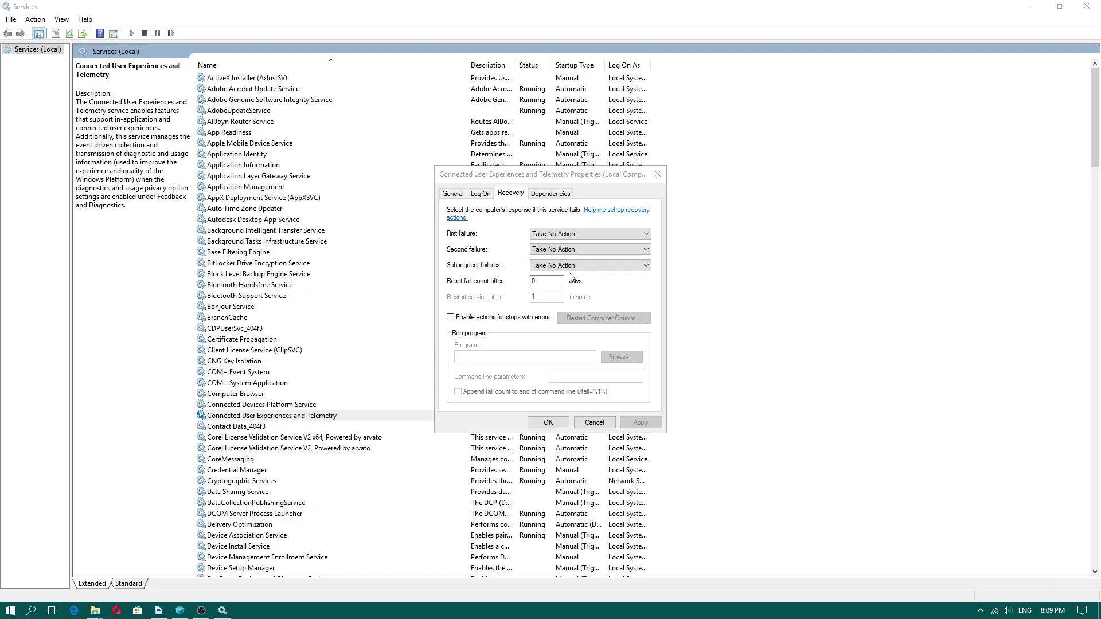
# Step: Recheck the recovery, General and Log On settings, keeping startup Disabled, and confirm with OK
pyautogui.click(539, 281)
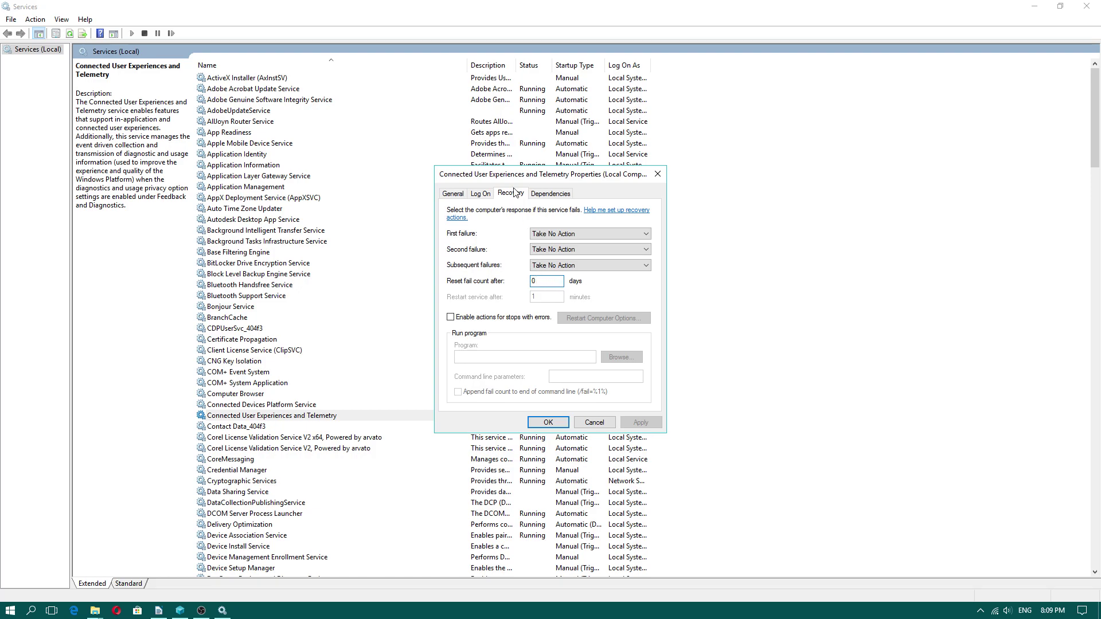
pyautogui.click(455, 194)
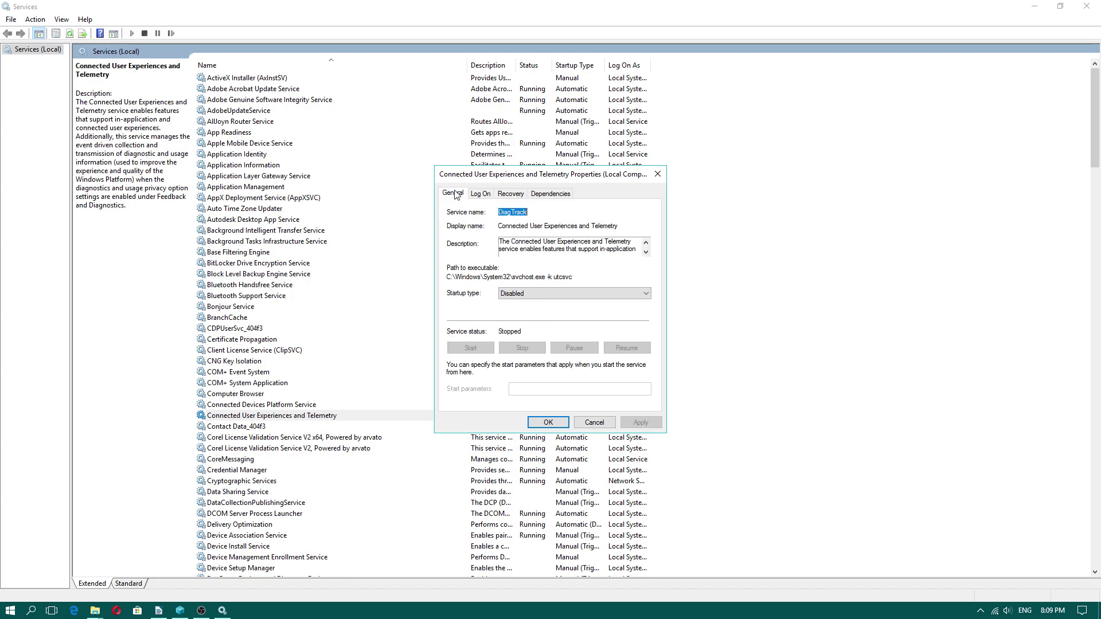
pyautogui.click(470, 194)
pyautogui.click(547, 422)
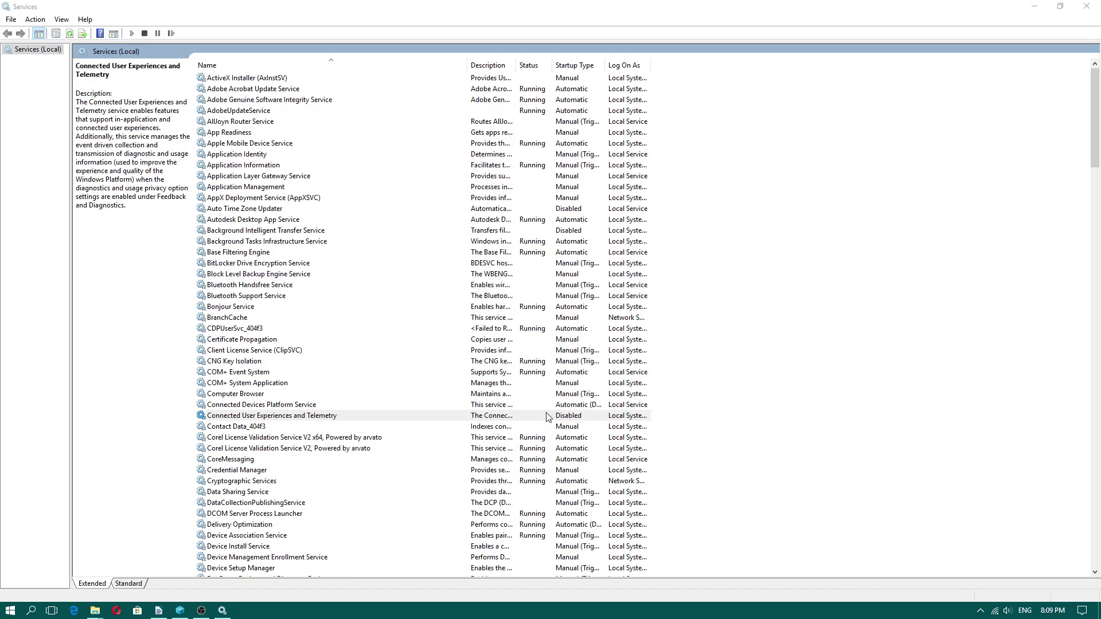
# Step: Launch Task Scheduler and browse to Library > Microsoft > Windows > Application Experience
pyautogui.click(10, 610)
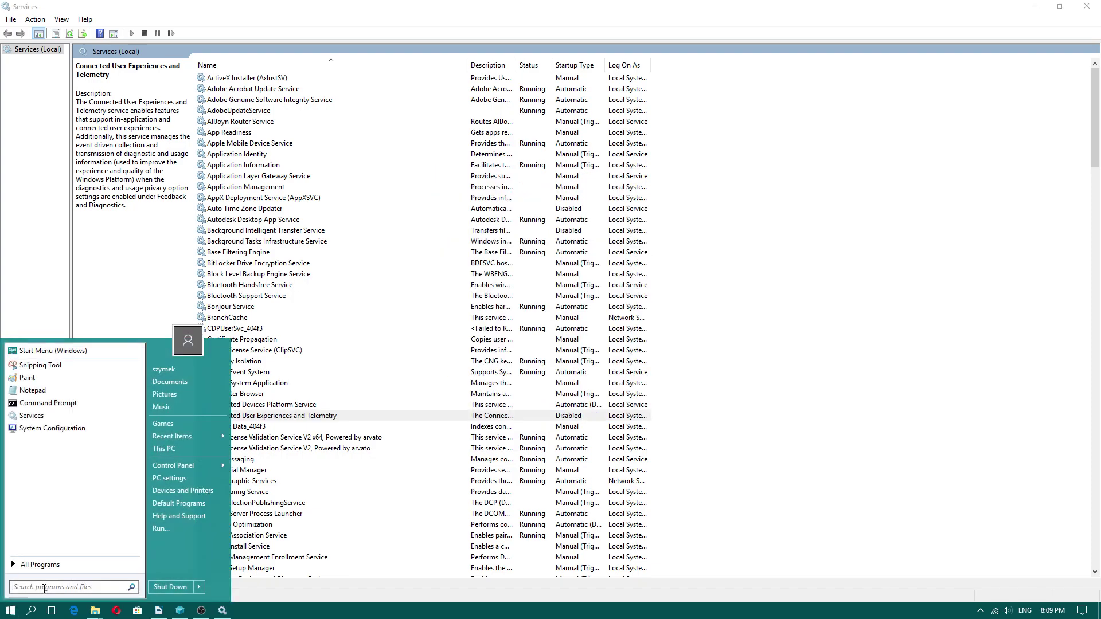
pyautogui.write('task')
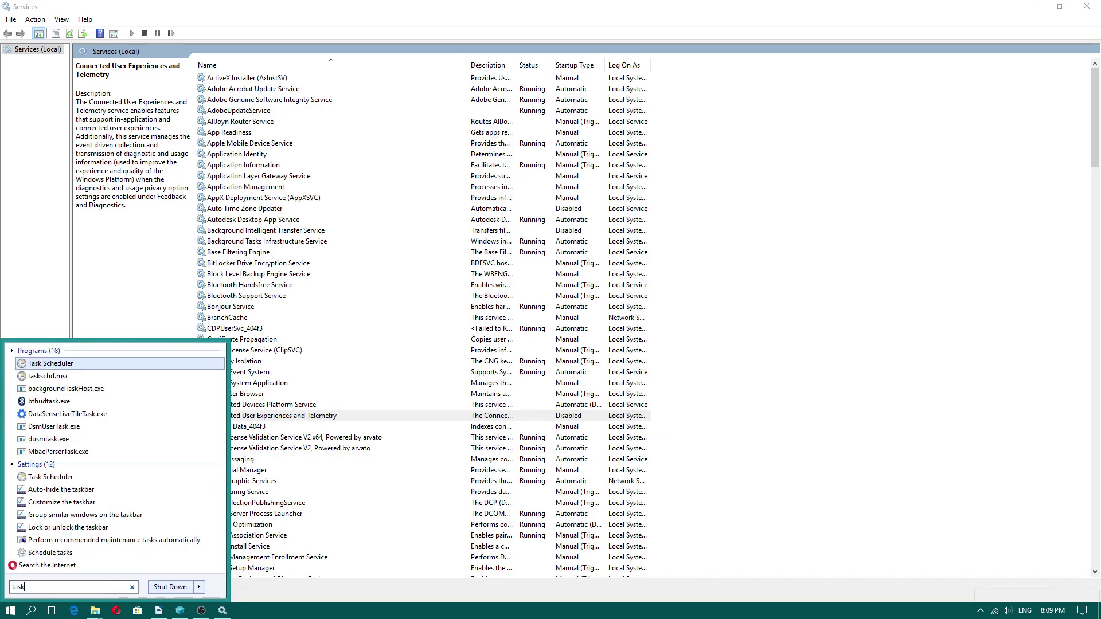
pyautogui.click(89, 365)
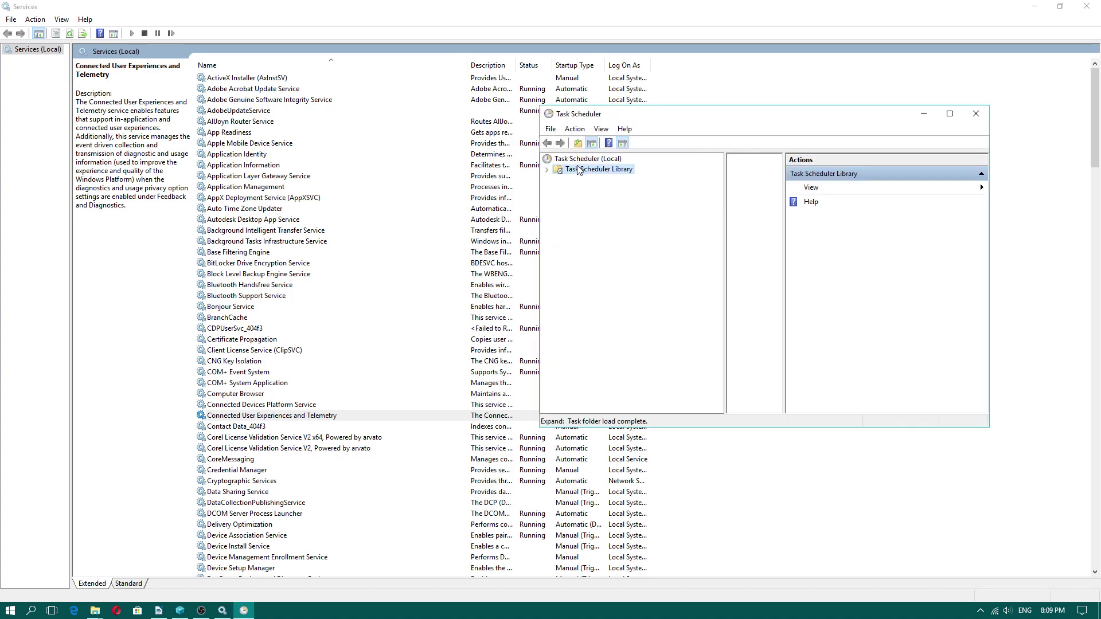
pyautogui.click(585, 181)
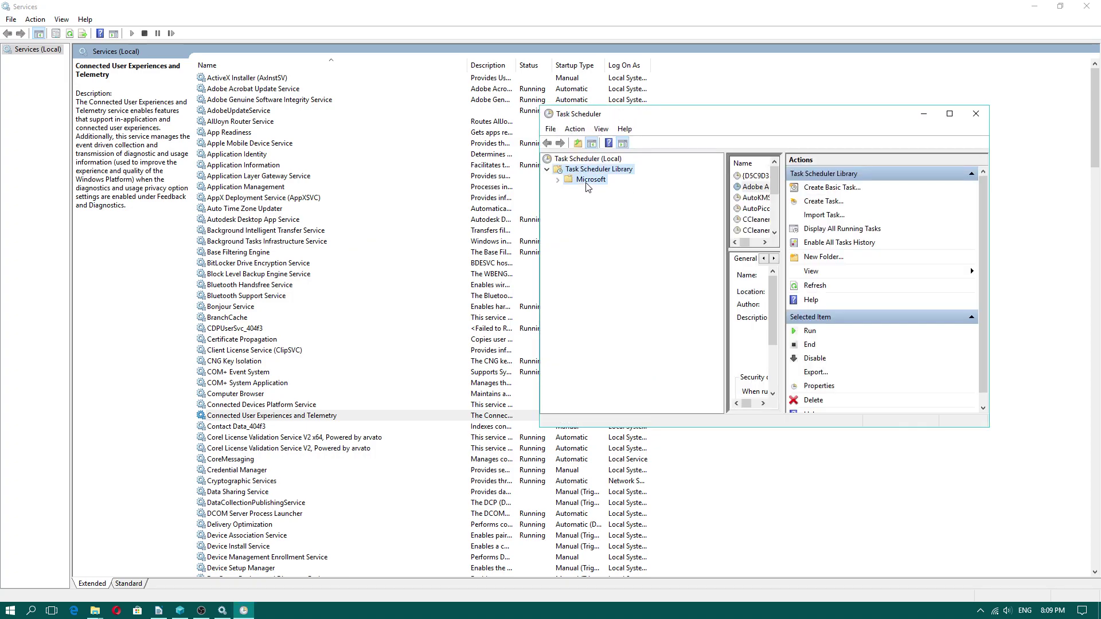
pyautogui.click(556, 179)
pyautogui.click(591, 190)
pyautogui.click(567, 190)
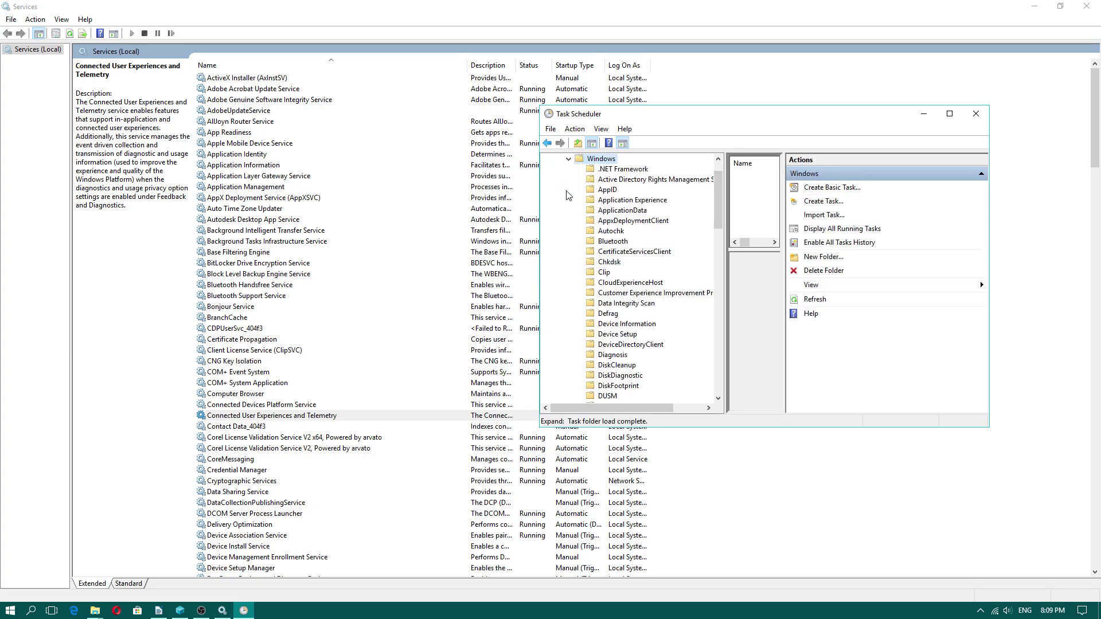
pyautogui.click(652, 202)
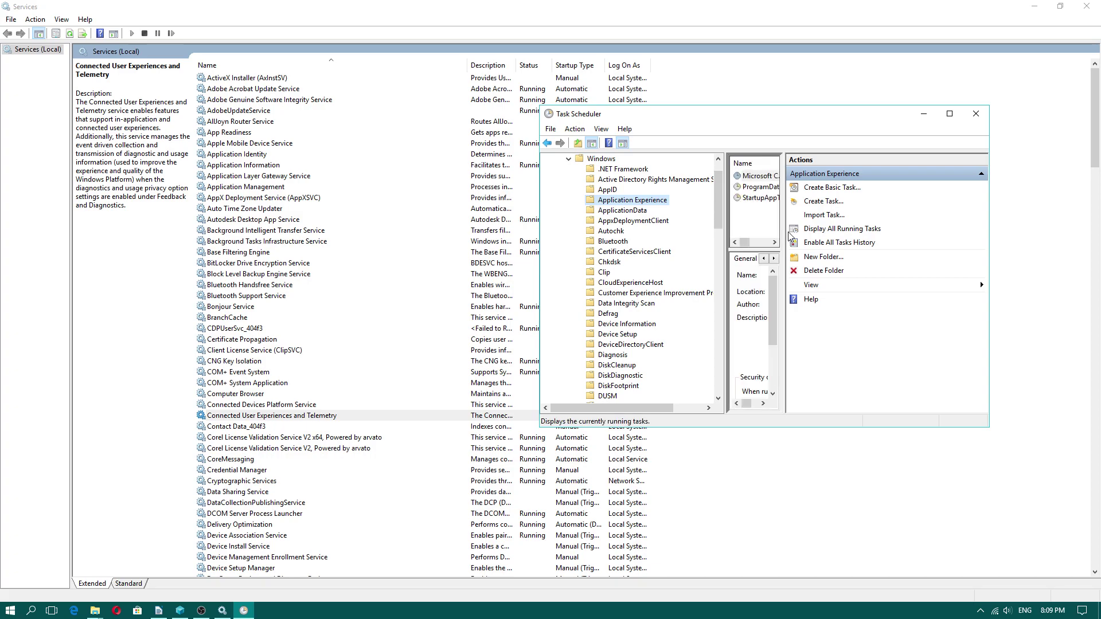
# Step: Confirm Microsoft Compatibility Appraiser stays Disabled, then close Task Scheduler
pyautogui.moveTo(783, 238); pyautogui.dragTo(1023, 238)
pyautogui.click(788, 177)
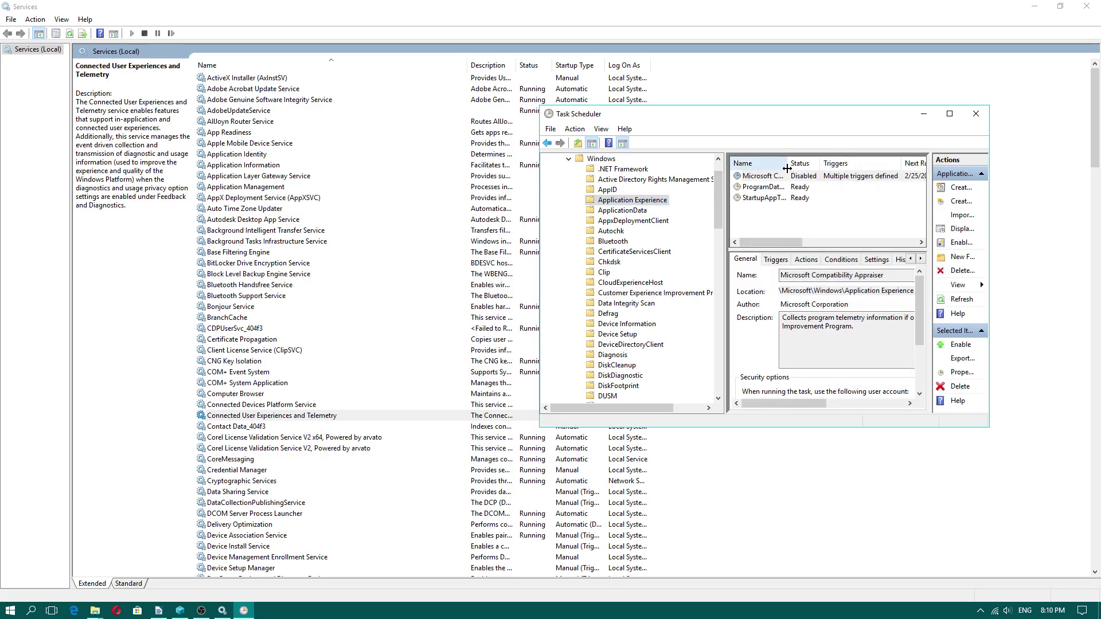
pyautogui.moveTo(786, 163); pyautogui.dragTo(899, 163)
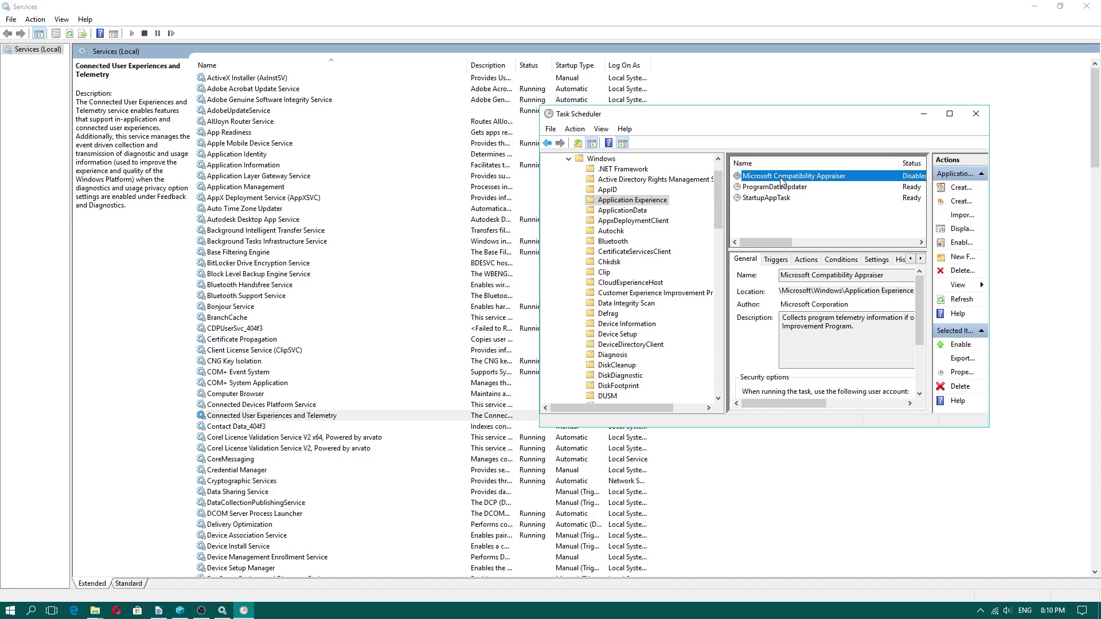
pyautogui.rightClick(821, 181)
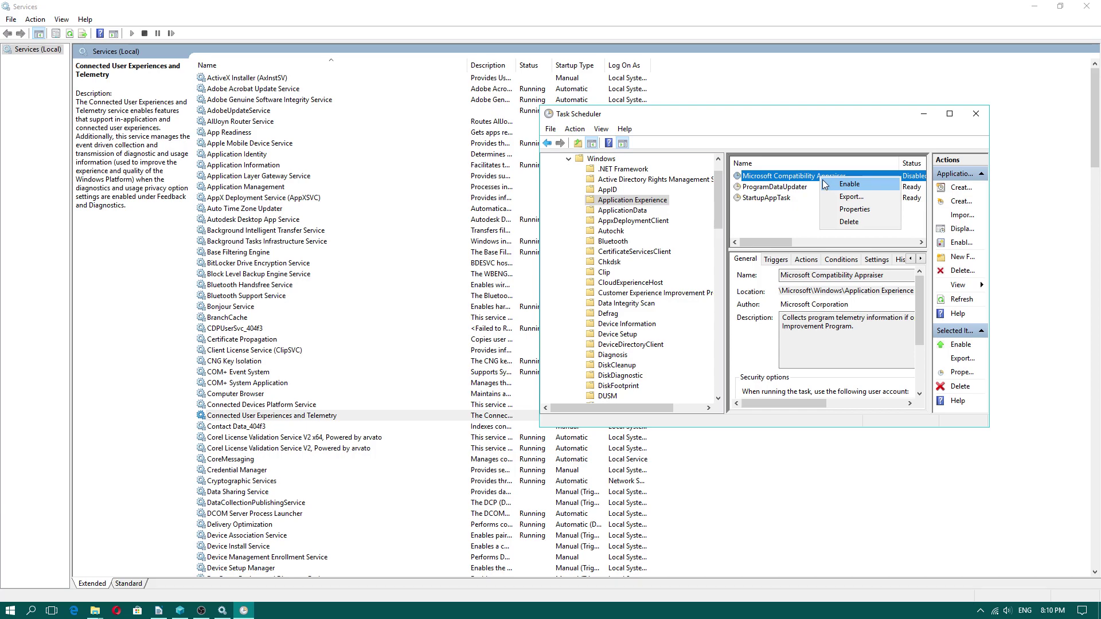
pyautogui.click(797, 195)
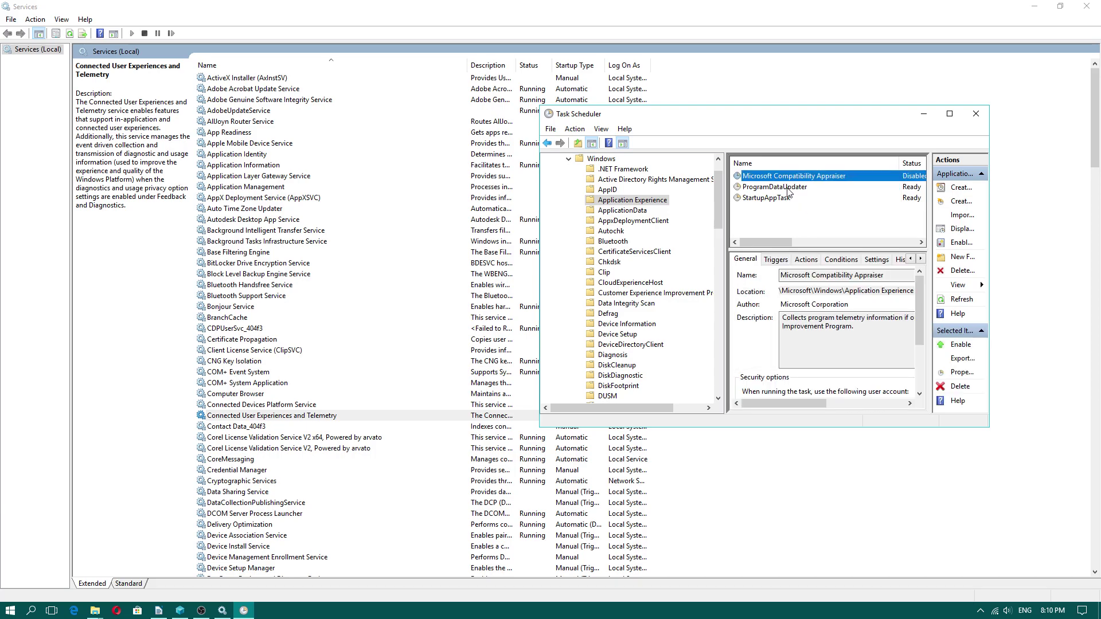
pyautogui.click(788, 190)
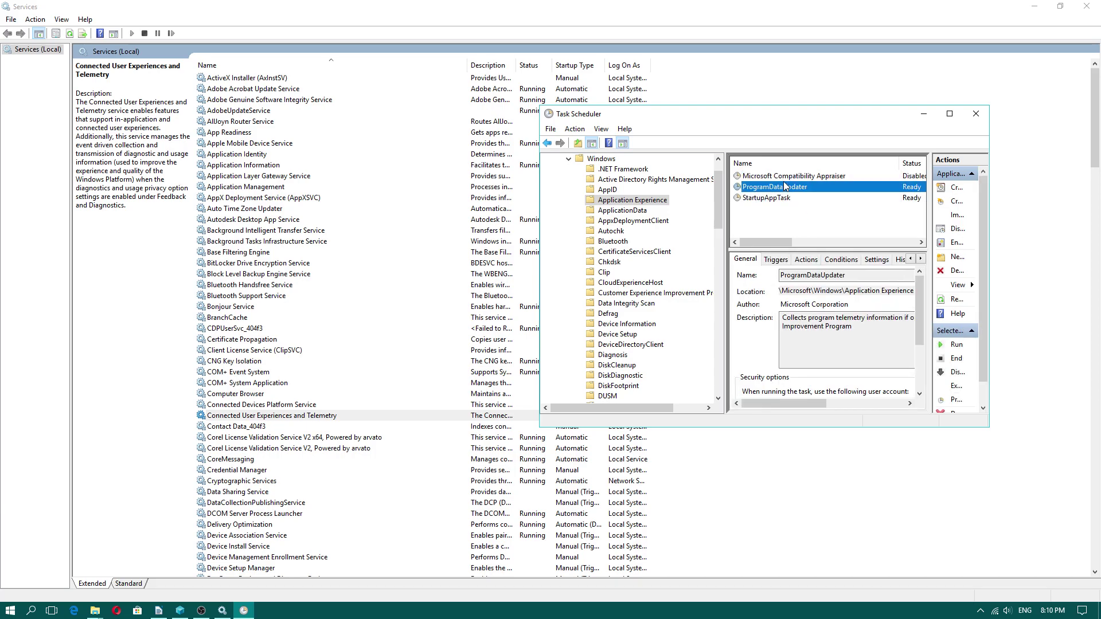
pyautogui.click(785, 177)
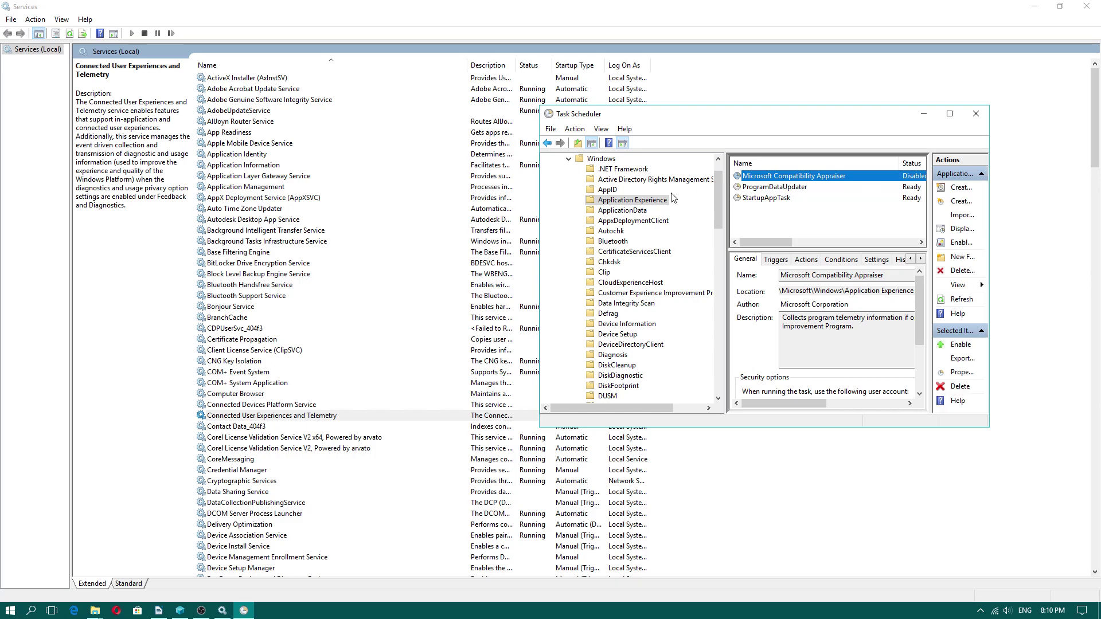
pyautogui.click(975, 113)
# Step: Find regedit in Start search and launch the Registry Editor
pyautogui.click(10, 610)
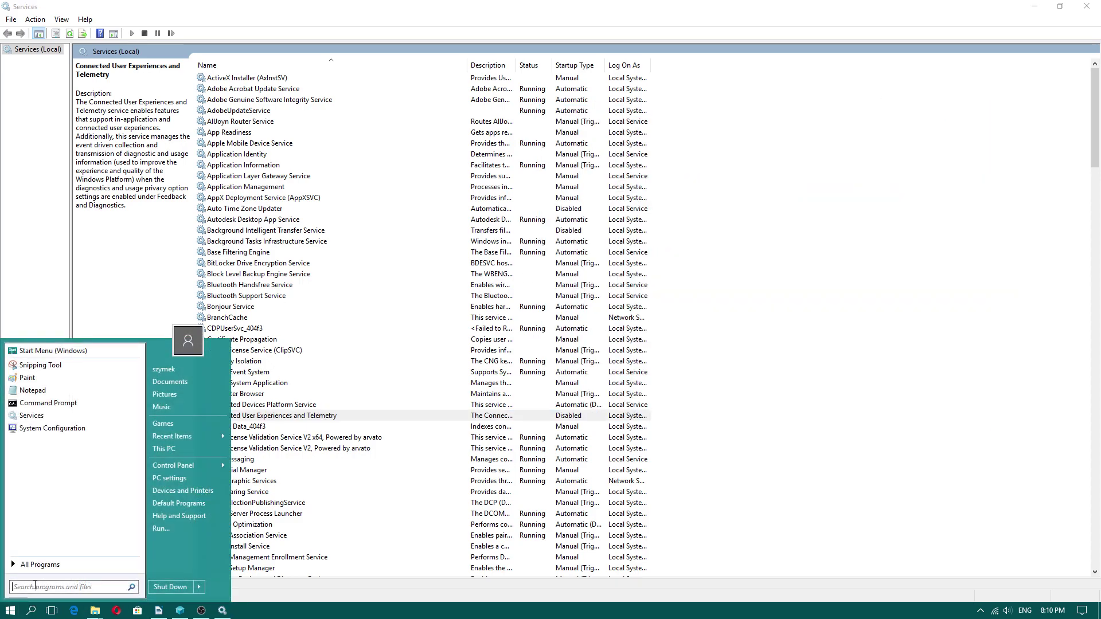
pyautogui.write('regedit')
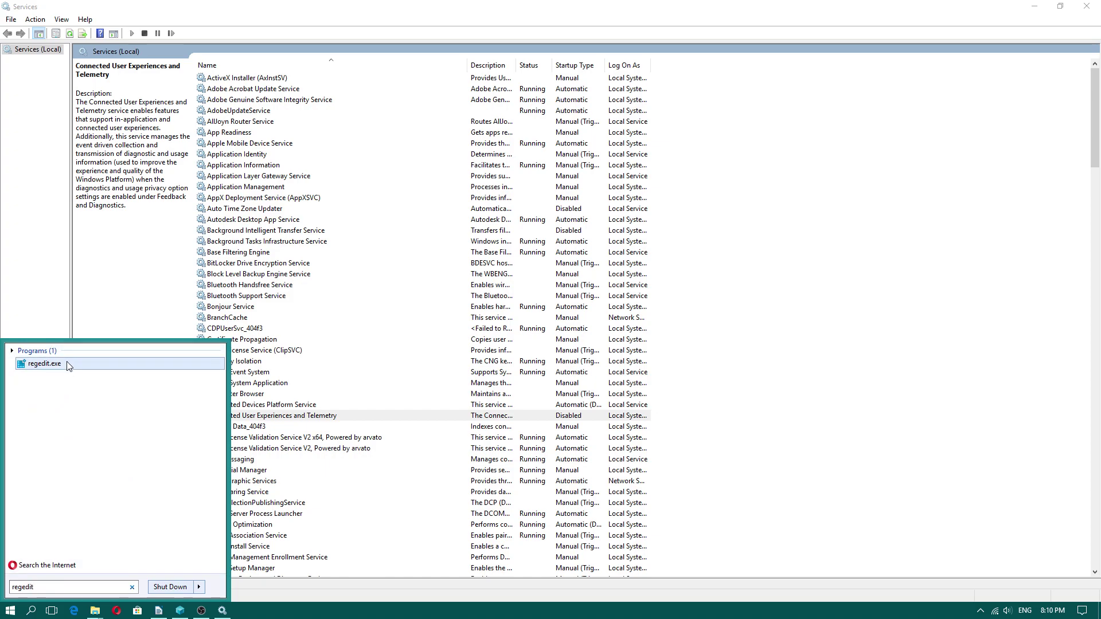
pyautogui.click(73, 363)
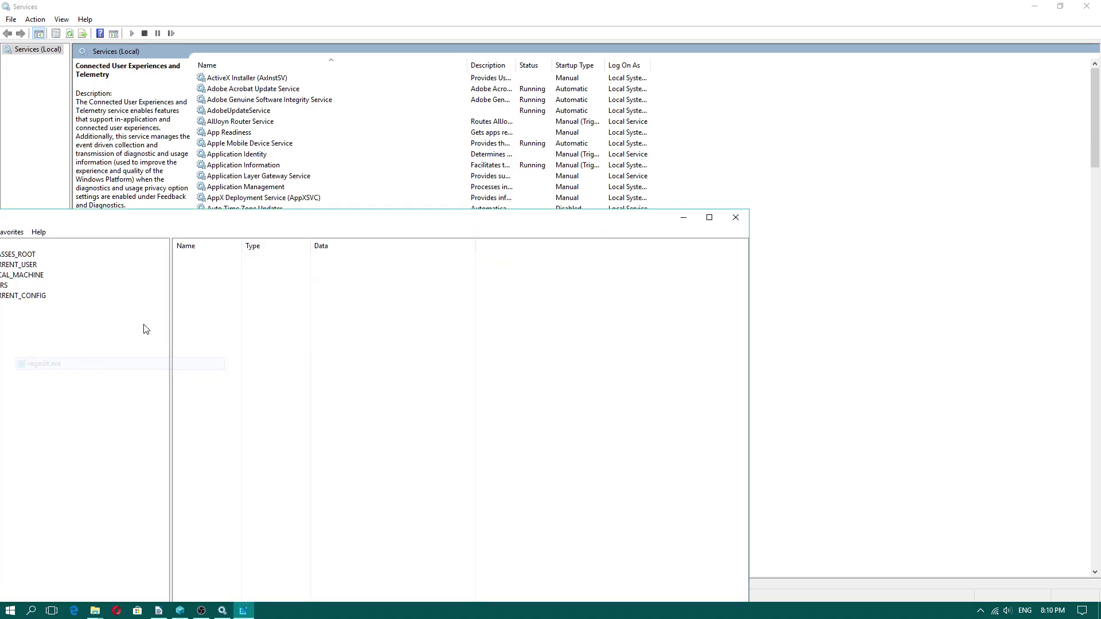
pyautogui.moveTo(212, 218); pyautogui.dragTo(503, 177)
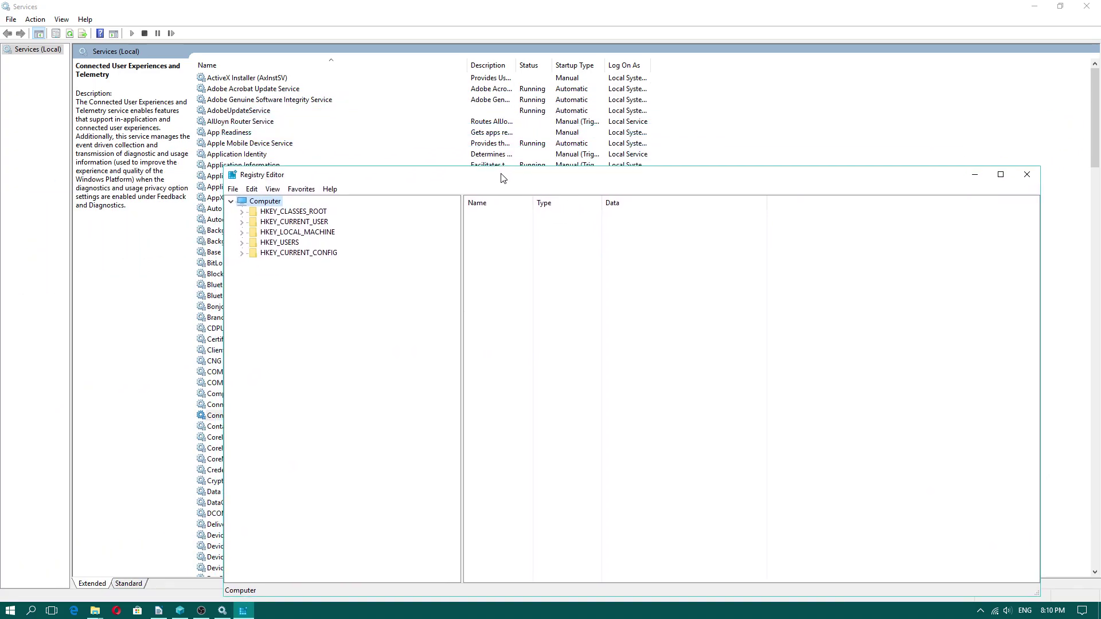
pyautogui.moveTo(406, 169); pyautogui.dragTo(572, 172)
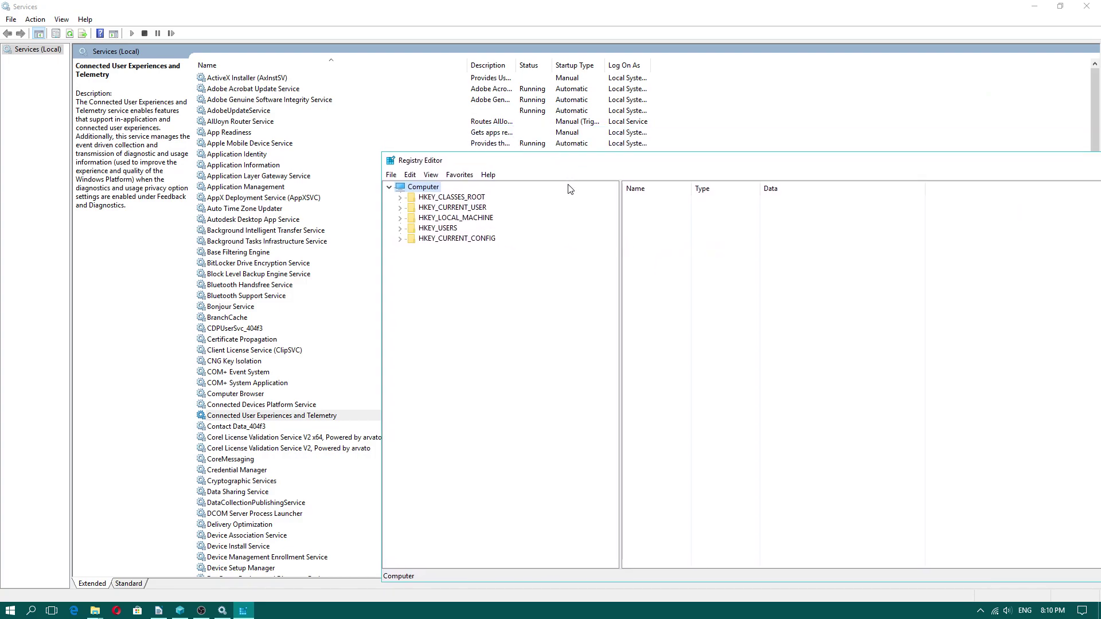
pyautogui.click(439, 219)
pyautogui.click(400, 218)
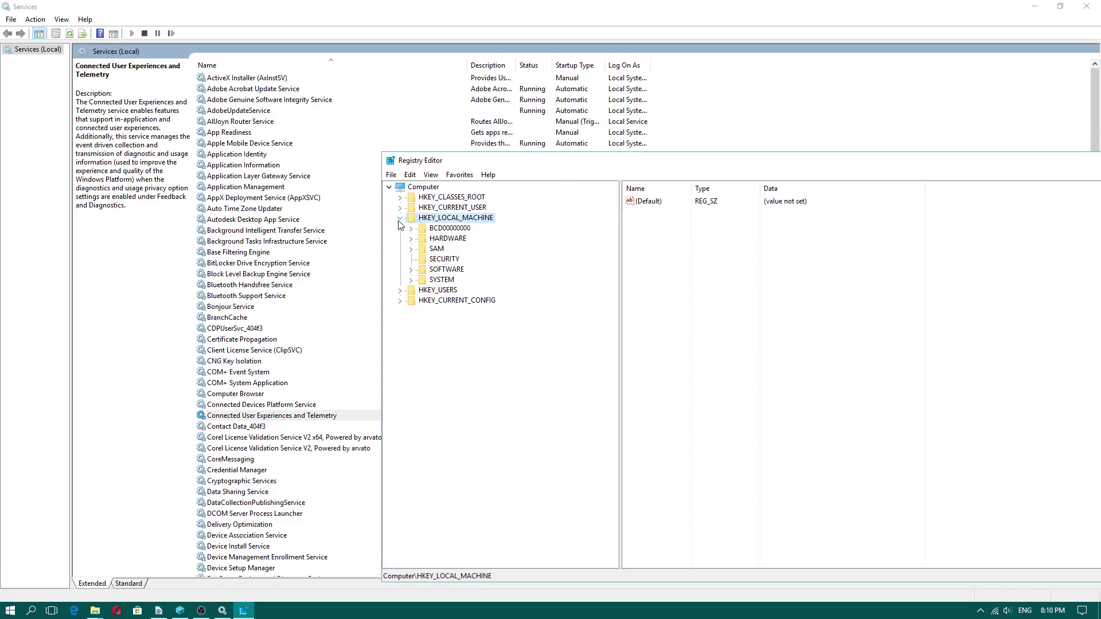
pyautogui.click(441, 280)
pyautogui.click(411, 280)
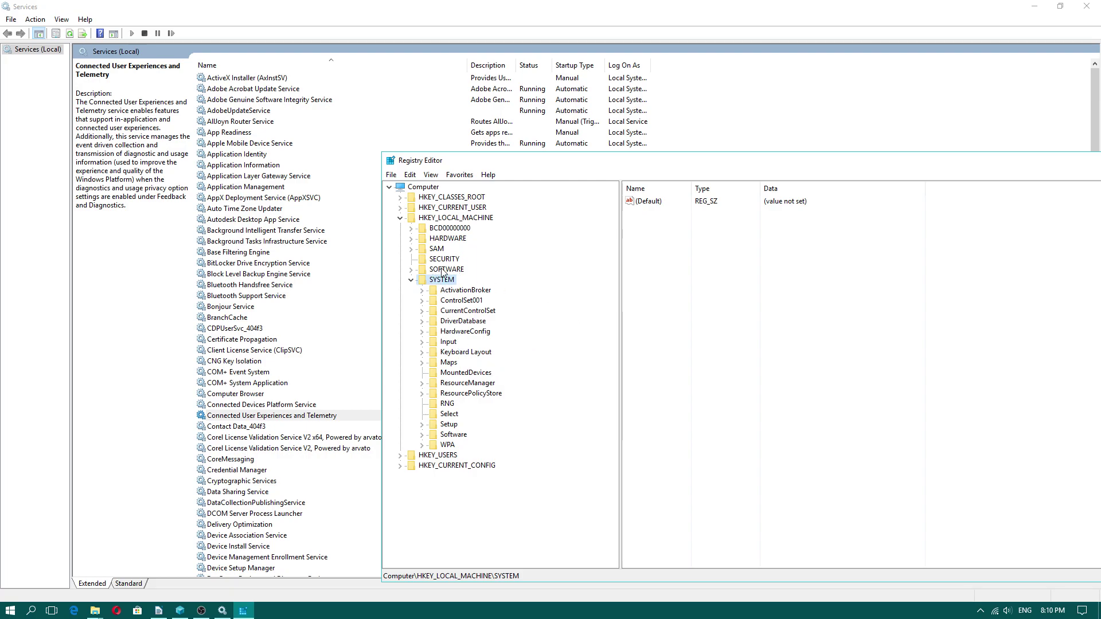
pyautogui.click(411, 280)
pyautogui.click(423, 269)
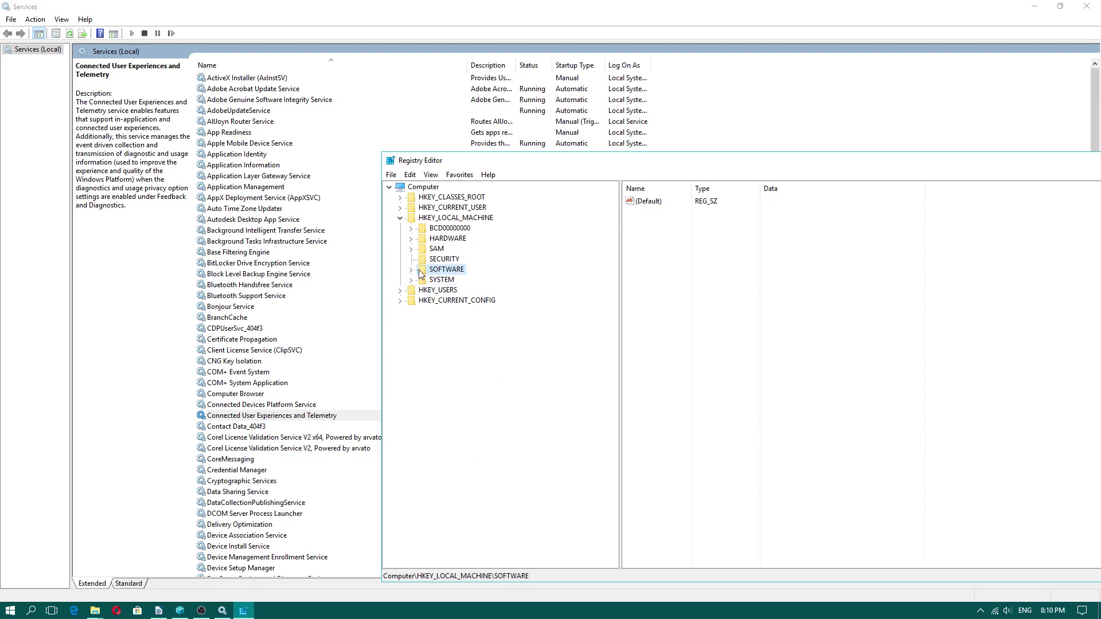
pyautogui.click(411, 269)
pyautogui.scroll(-4, 522, 367)
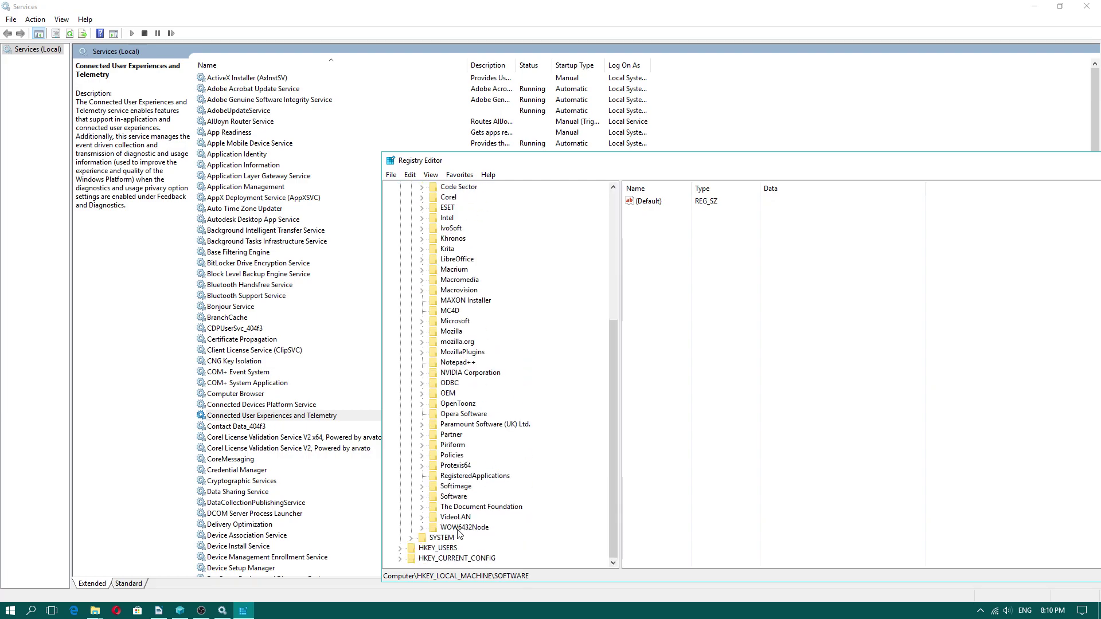
pyautogui.click(454, 321)
pyautogui.click(421, 321)
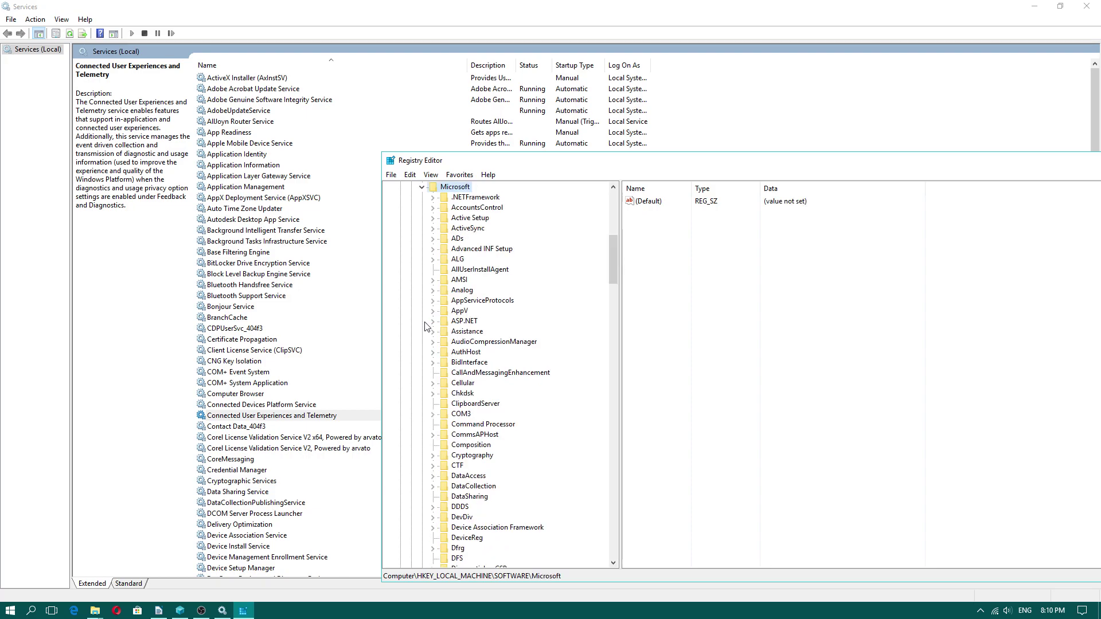
pyautogui.scroll(-13, 542, 350)
pyautogui.scroll(-20, 542, 350)
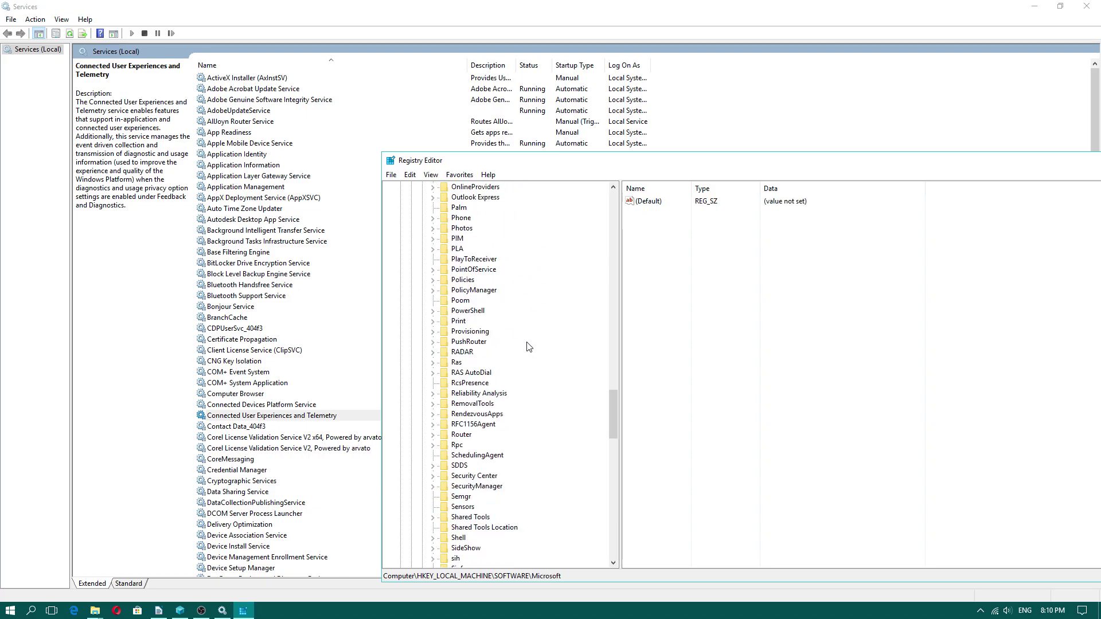
pyautogui.scroll(-3, 518, 419)
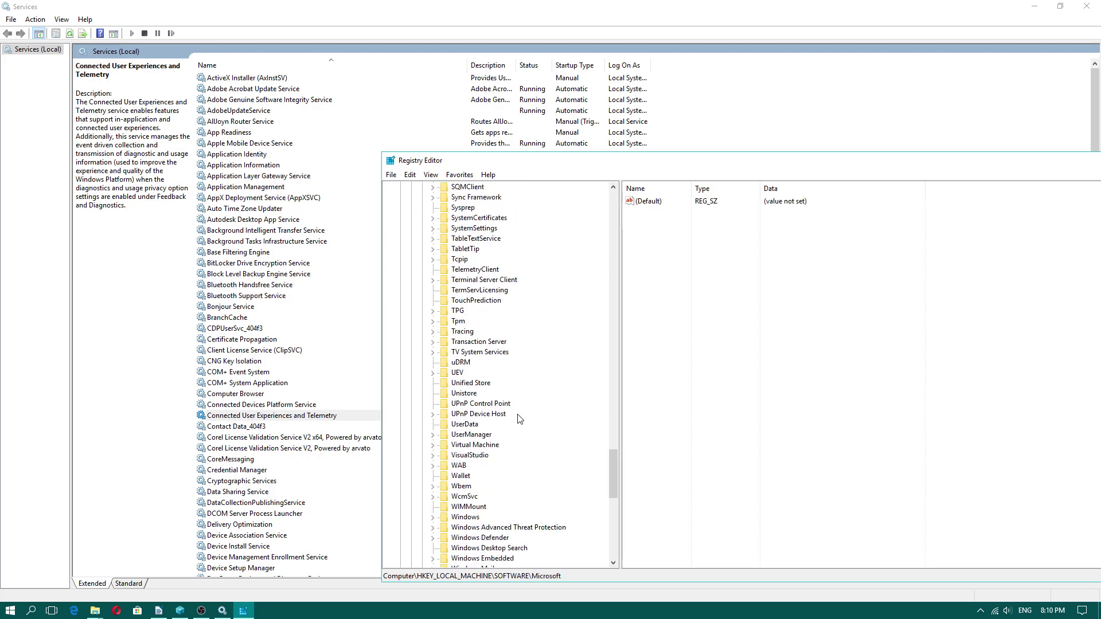
pyautogui.click(493, 271)
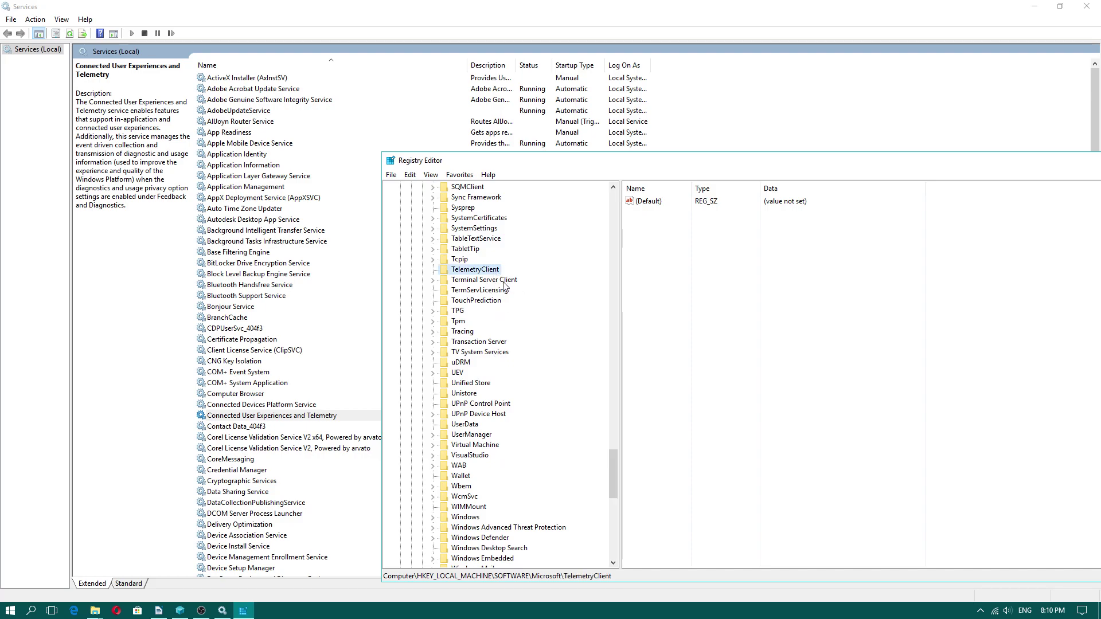
pyautogui.scroll(-7, 501, 305)
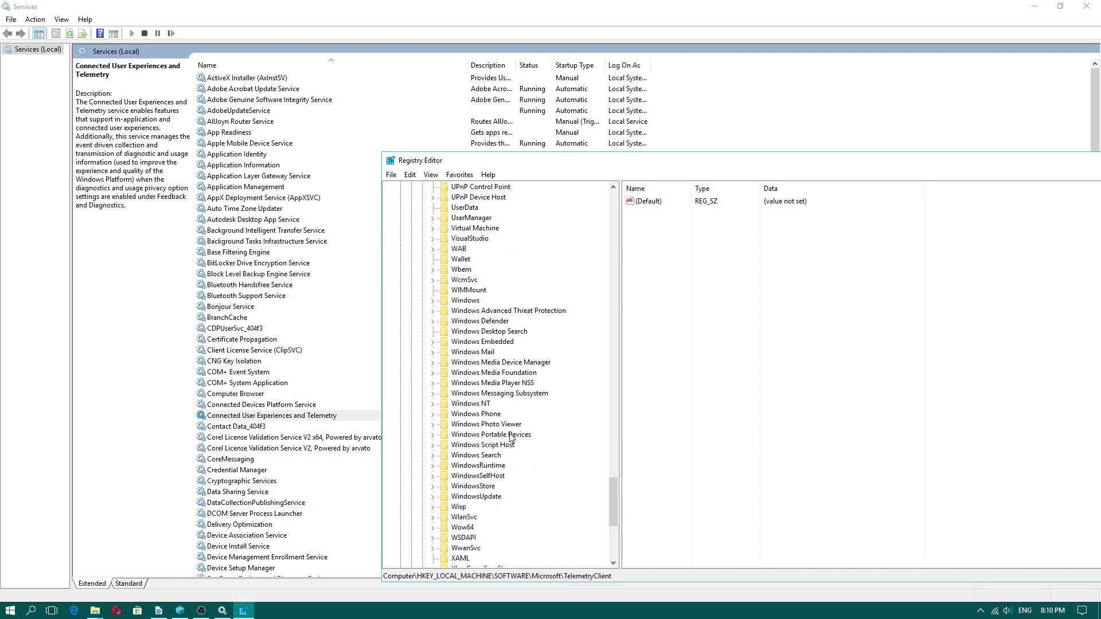
pyautogui.click(468, 304)
pyautogui.click(433, 301)
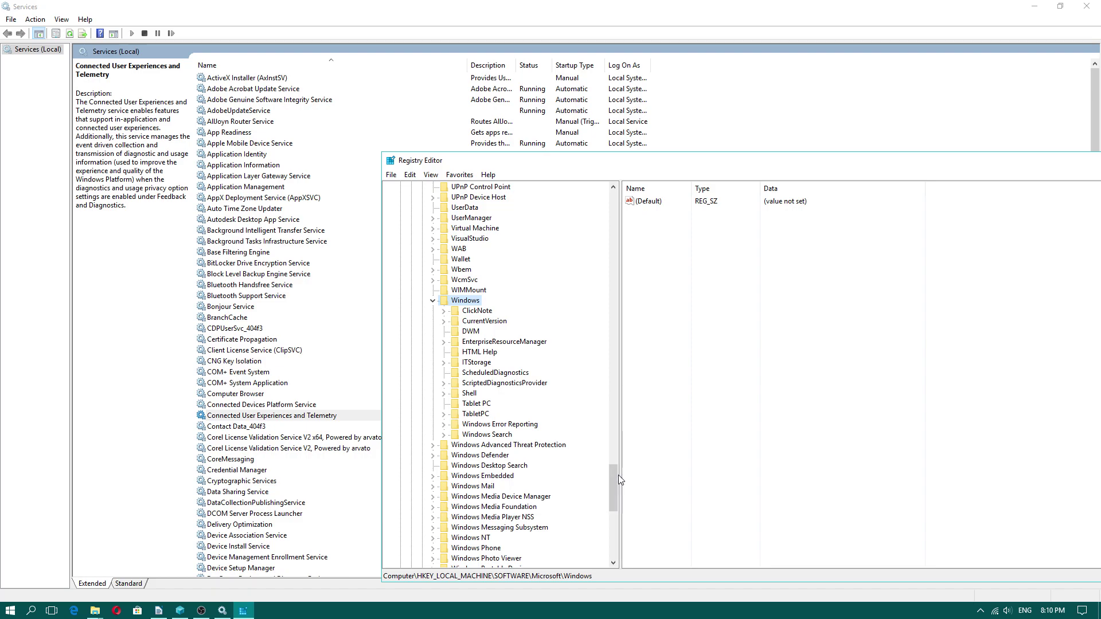
pyautogui.moveTo(617, 472); pyautogui.dragTo(614, 190)
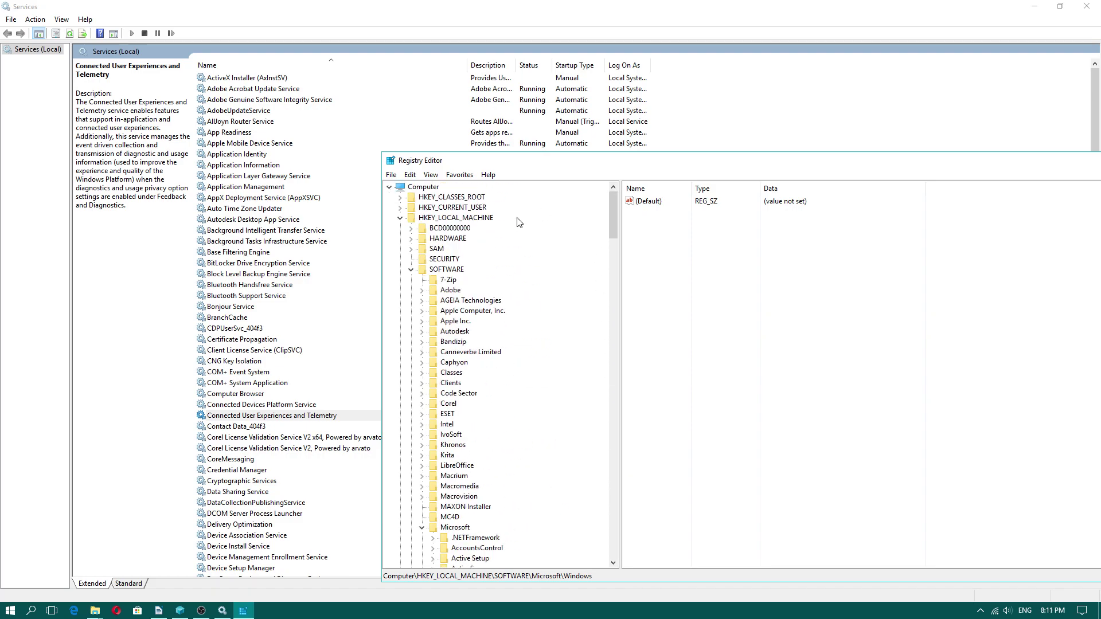
pyautogui.click(411, 269)
# Step: Expand HKEY_LOCAL_MACHINE and its SYSTEM key, briefly viewing ResourceManager
pyautogui.click(403, 219)
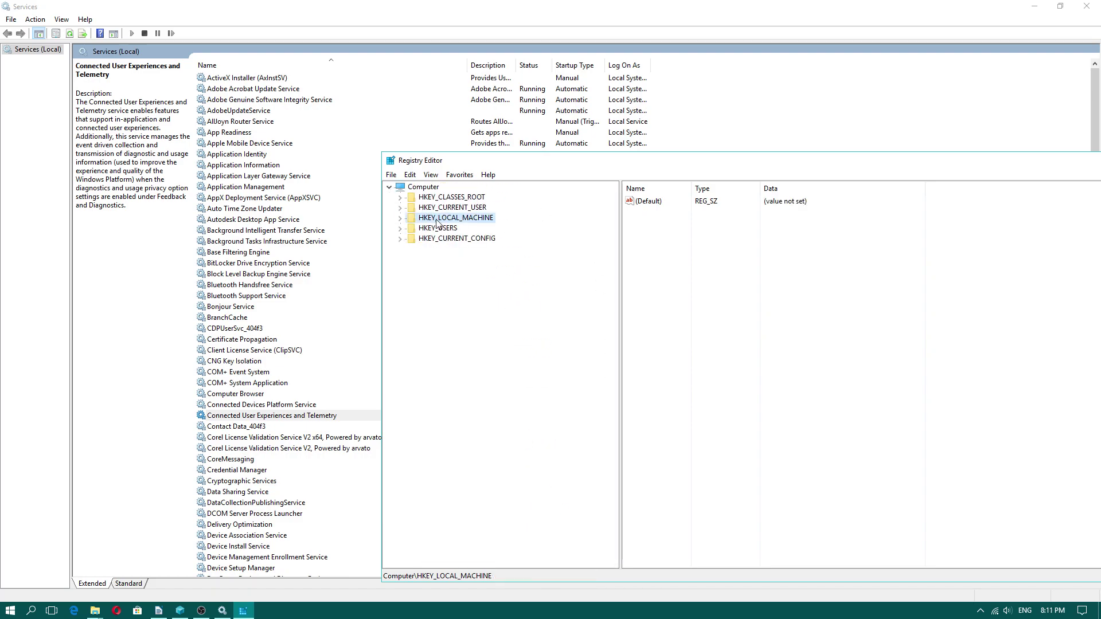
pyautogui.click(399, 220)
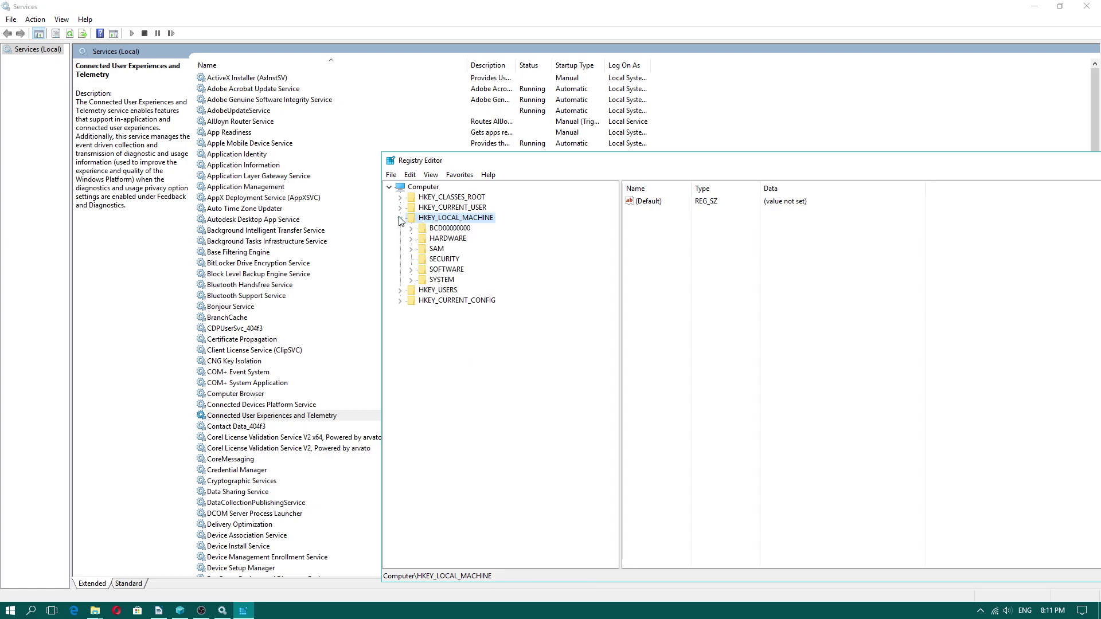
pyautogui.click(448, 291)
pyautogui.click(443, 279)
pyautogui.click(411, 280)
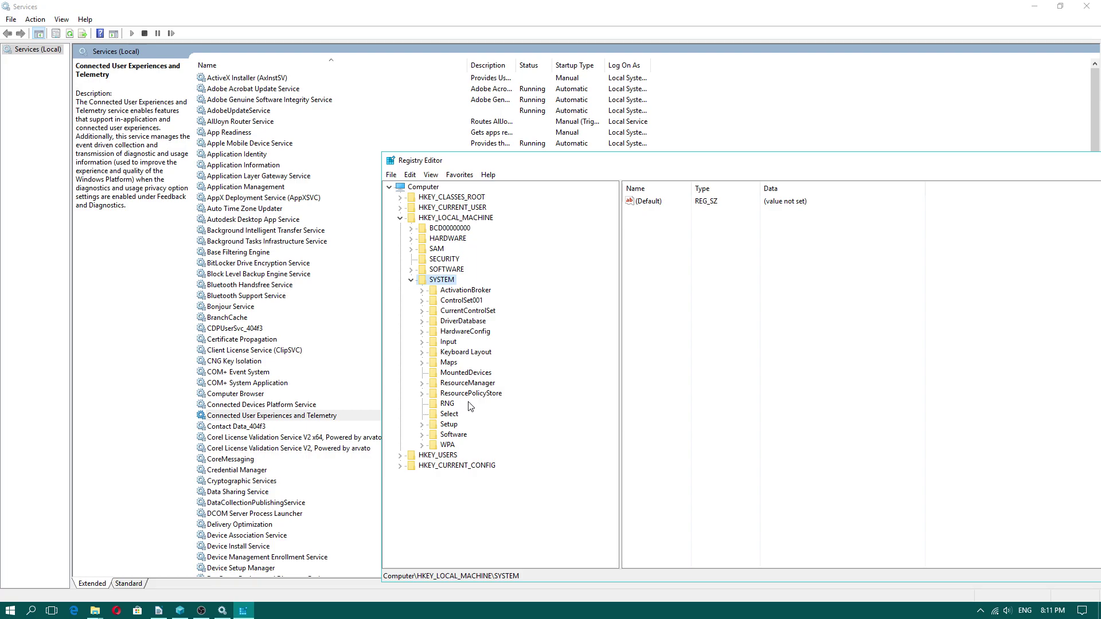
pyautogui.click(474, 383)
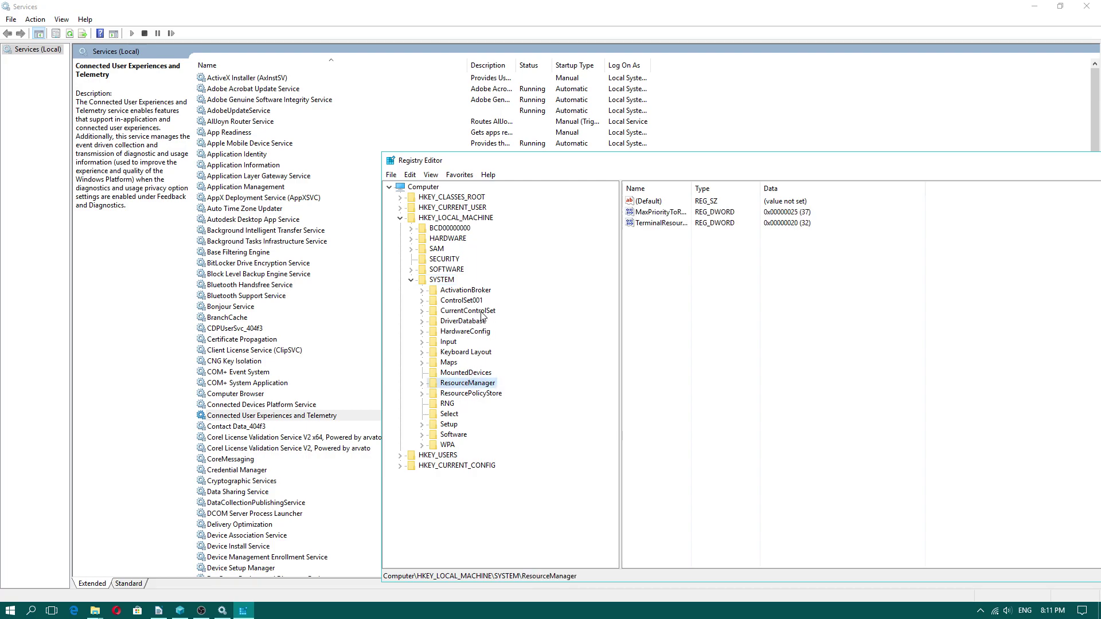
# Step: Select the CurrentControlSet key, then show the open File Explorer windows
pyautogui.click(463, 311)
pyautogui.click(422, 311)
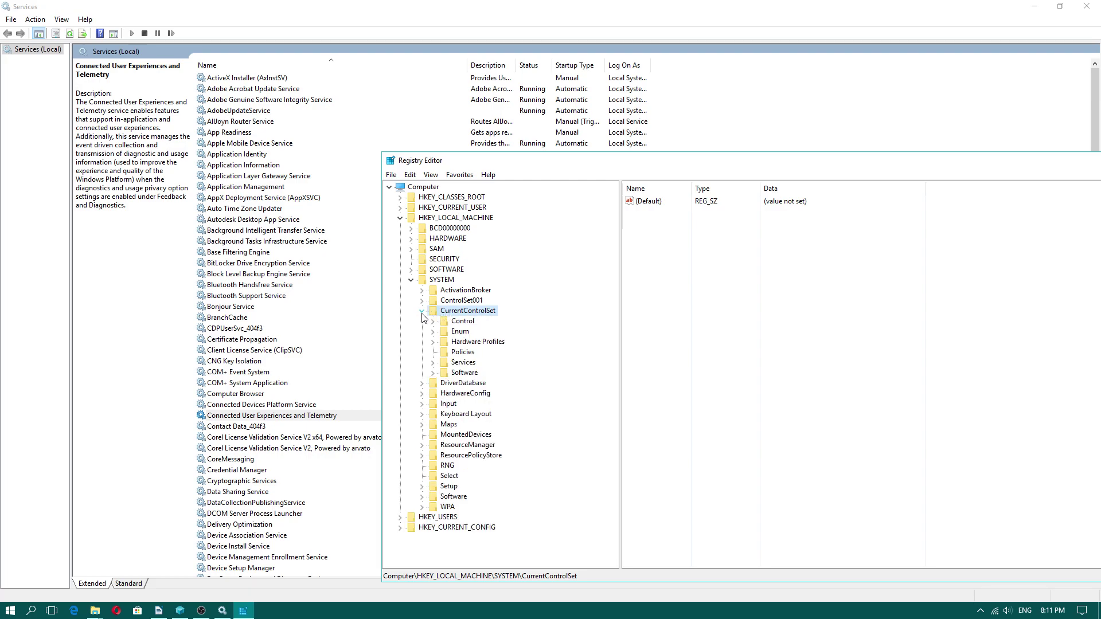
pyautogui.click(422, 311)
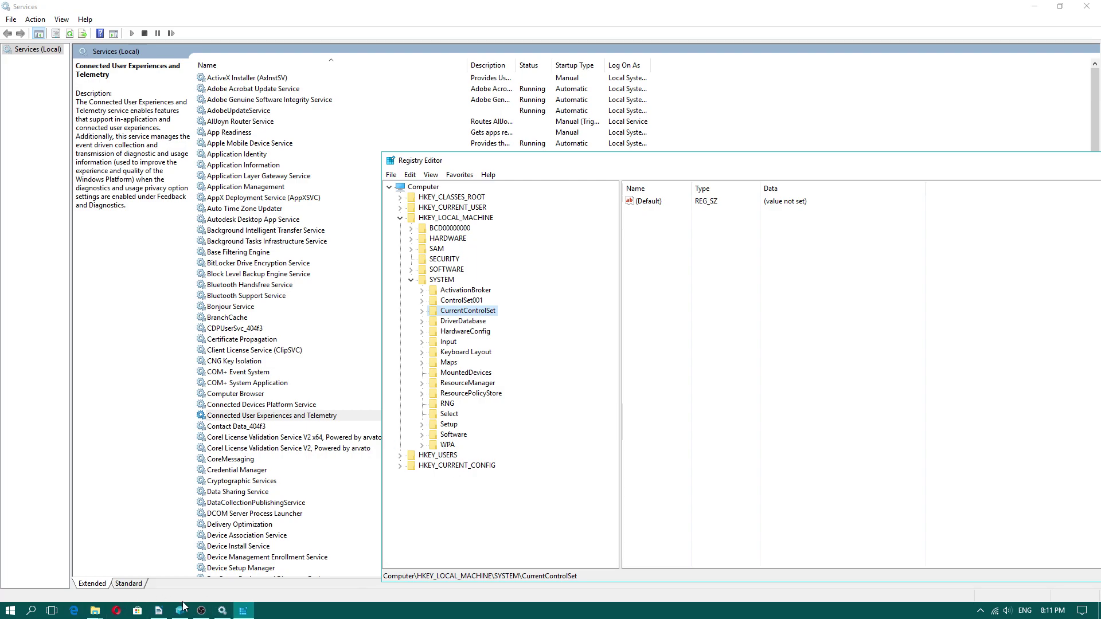
pyautogui.click(98, 612)
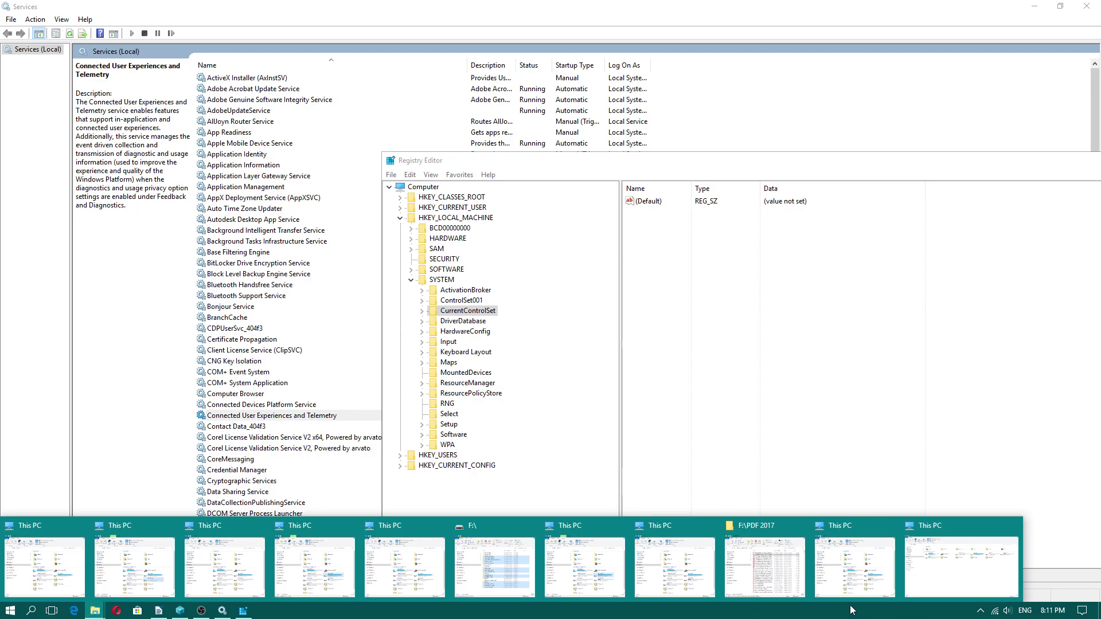
# Step: Open the CompatTelRunner guide PDF from F:\PDF 2017 and scroll to its registry steps
pyautogui.click(786, 587)
pyautogui.doubleClick(587, 223)
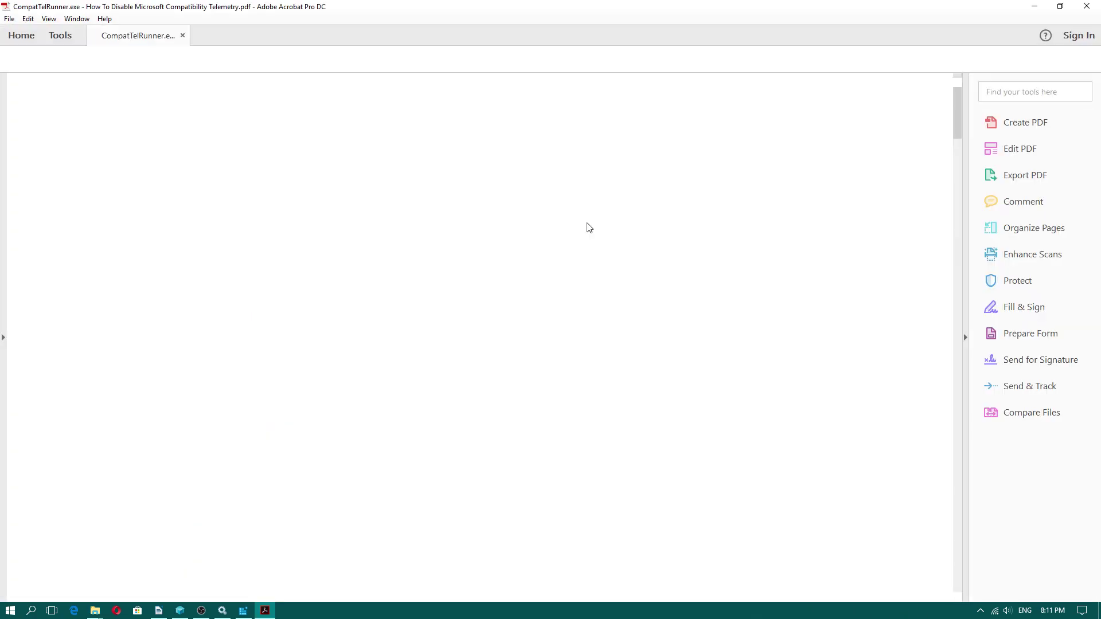
pyautogui.scroll(-1, 958, 127)
pyautogui.moveTo(959, 127)
pyautogui.mouseDown()
pyautogui.moveTo(954, 194)
pyautogui.moveTo(975, 366)
pyautogui.mouseUp()
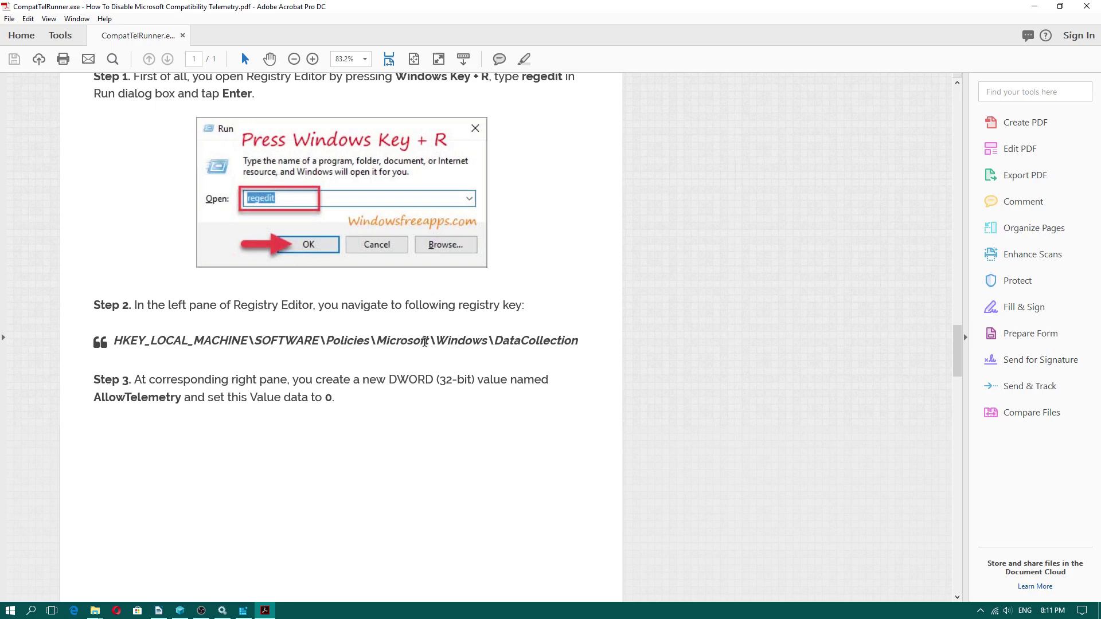
# Step: Close the guide, return to Registry Editor, collapse SYSTEM and expand SOFTWARE
pyautogui.click(1034, 6)
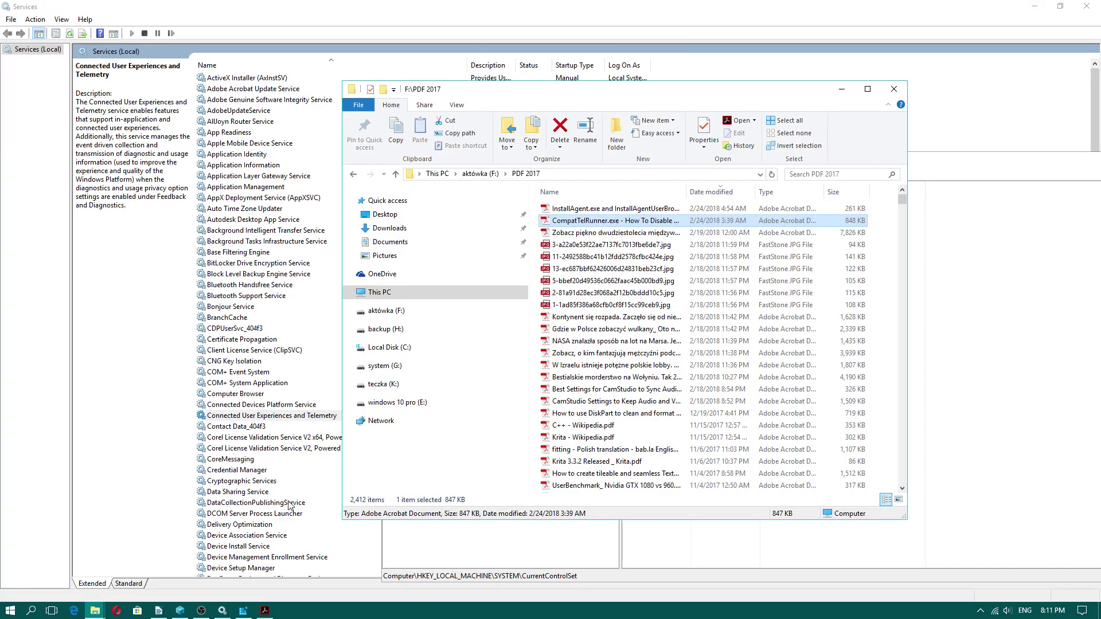
pyautogui.click(243, 610)
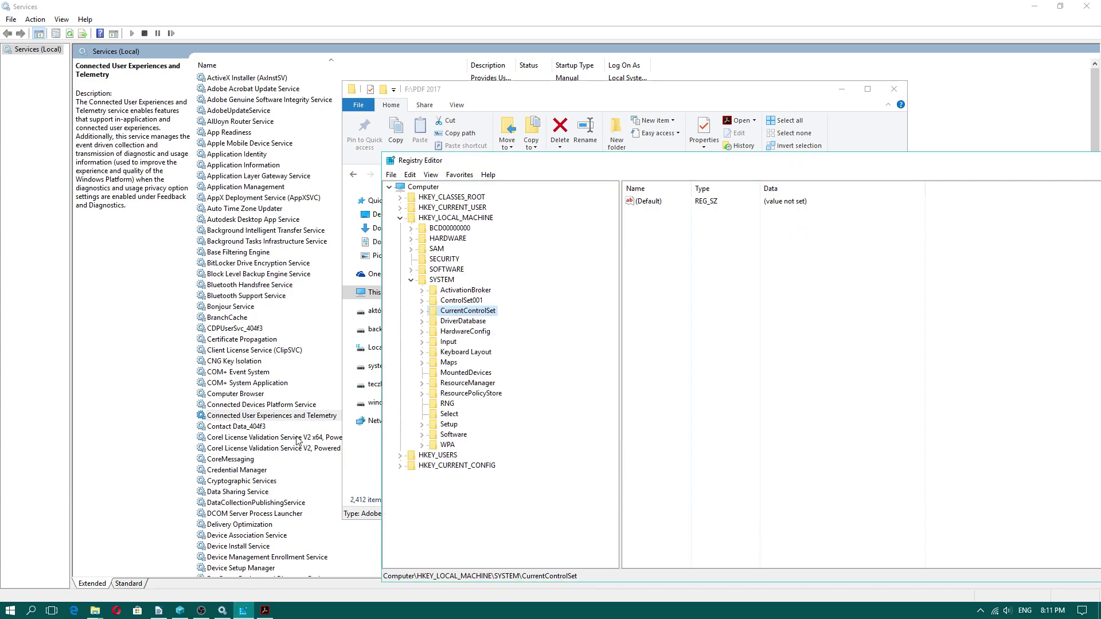
pyautogui.click(243, 610)
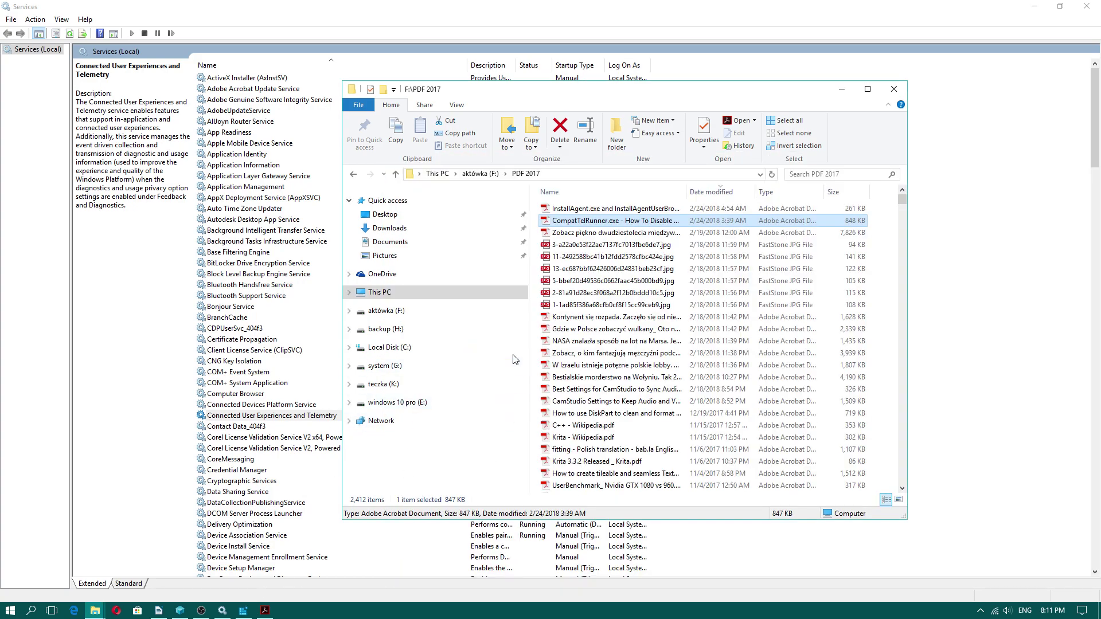
pyautogui.click(243, 610)
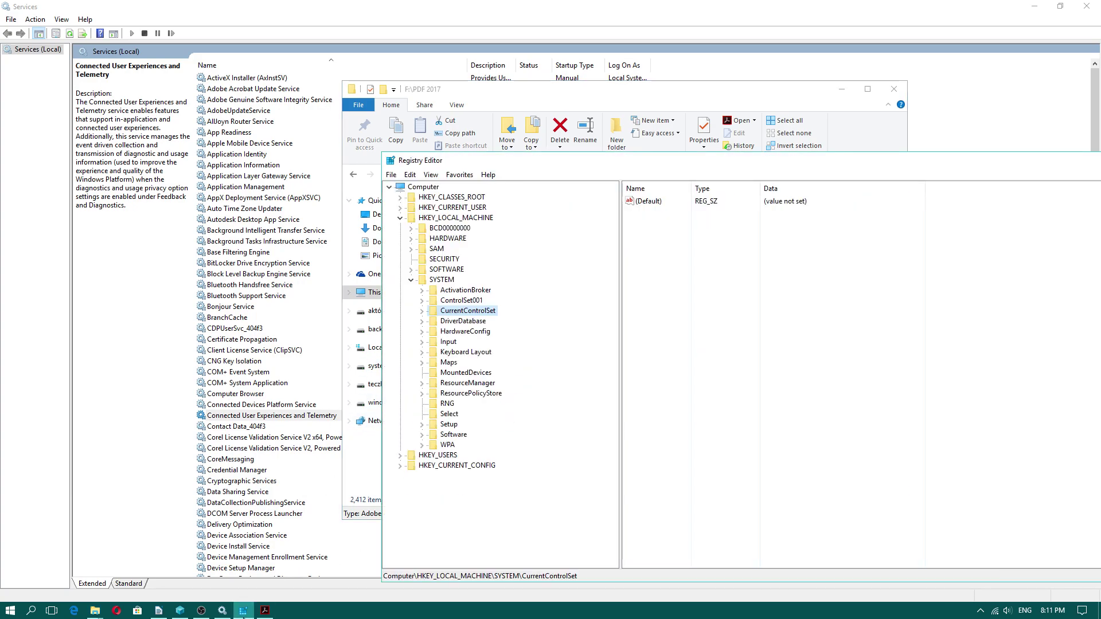
pyautogui.click(411, 280)
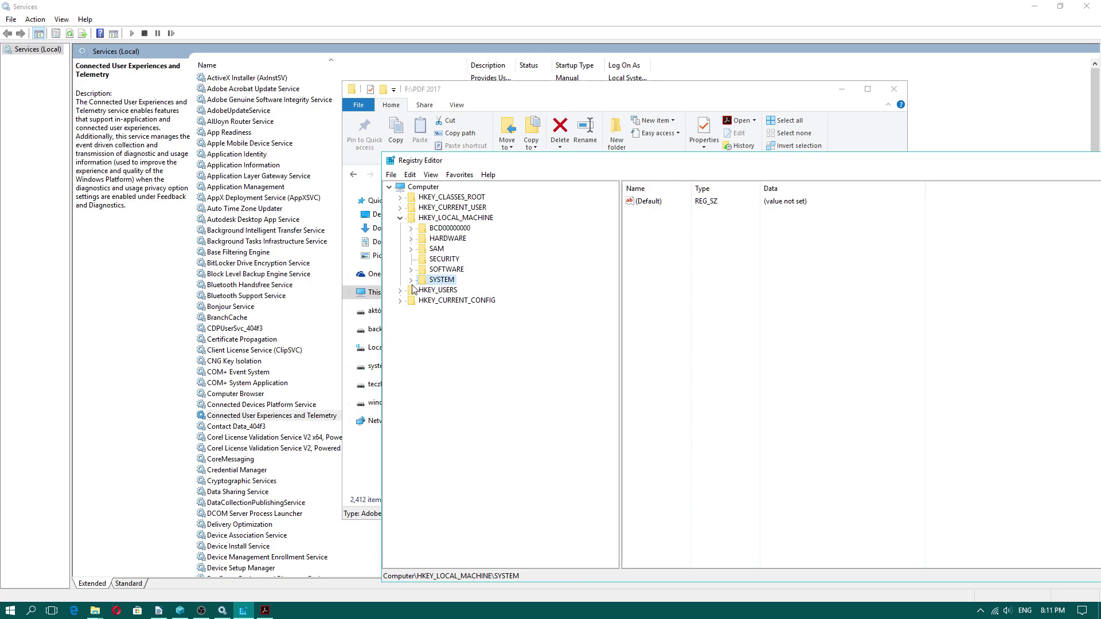
pyautogui.click(419, 261)
pyautogui.click(419, 270)
pyautogui.click(410, 269)
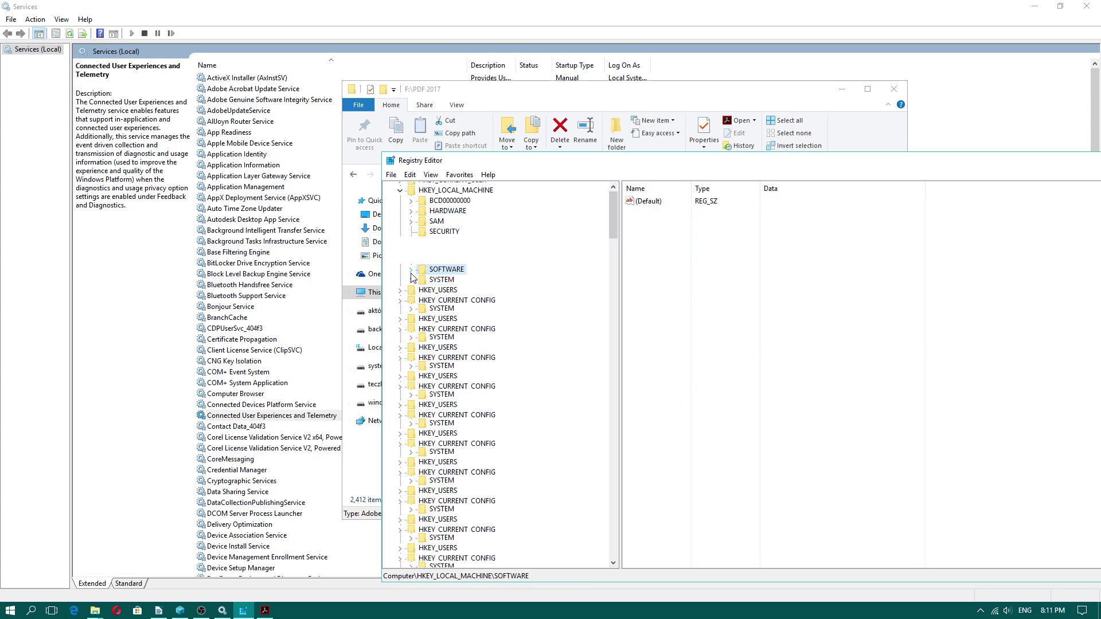
# Step: Expand Policies > Microsoft > Windows and open the DataCollection key
pyautogui.click(422, 446)
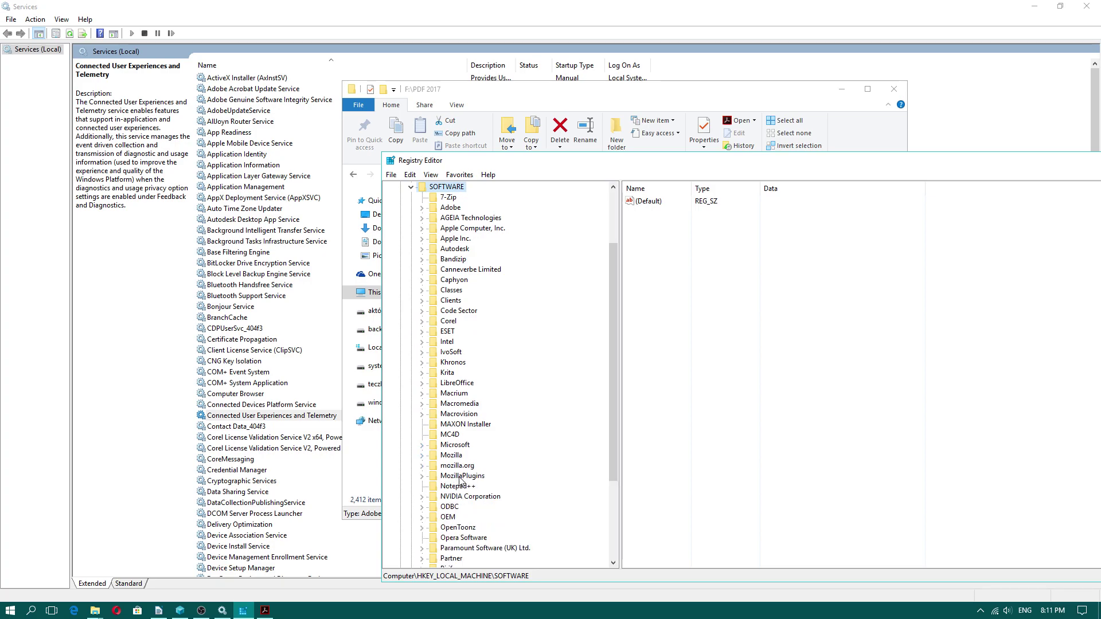
pyautogui.scroll(-2, 473, 522)
pyautogui.click(453, 517)
pyautogui.click(422, 517)
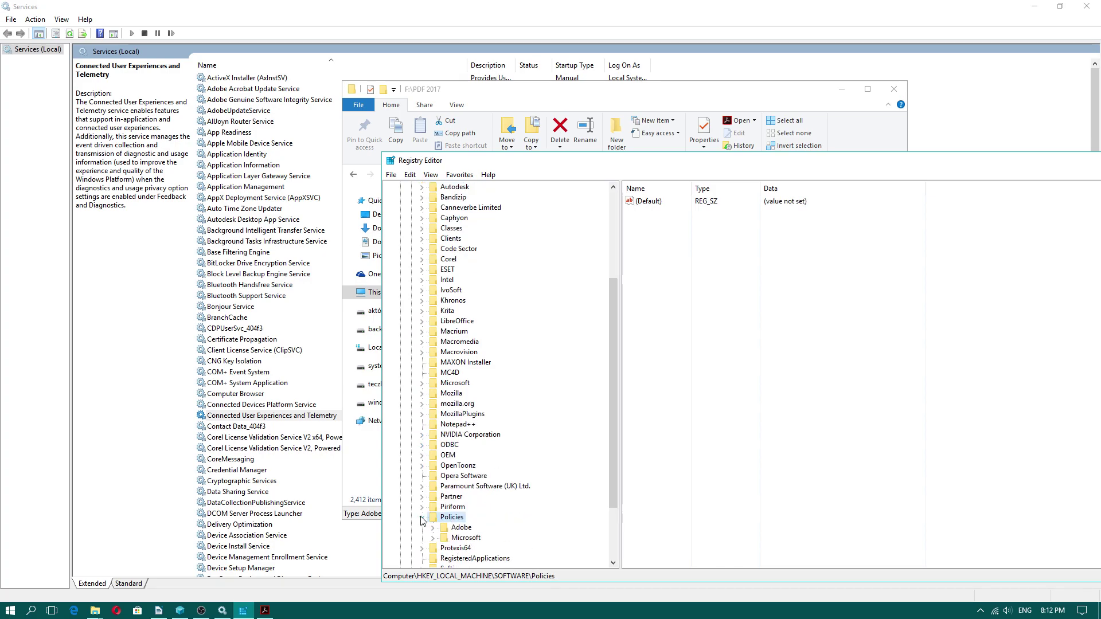
pyautogui.click(468, 539)
pyautogui.click(432, 539)
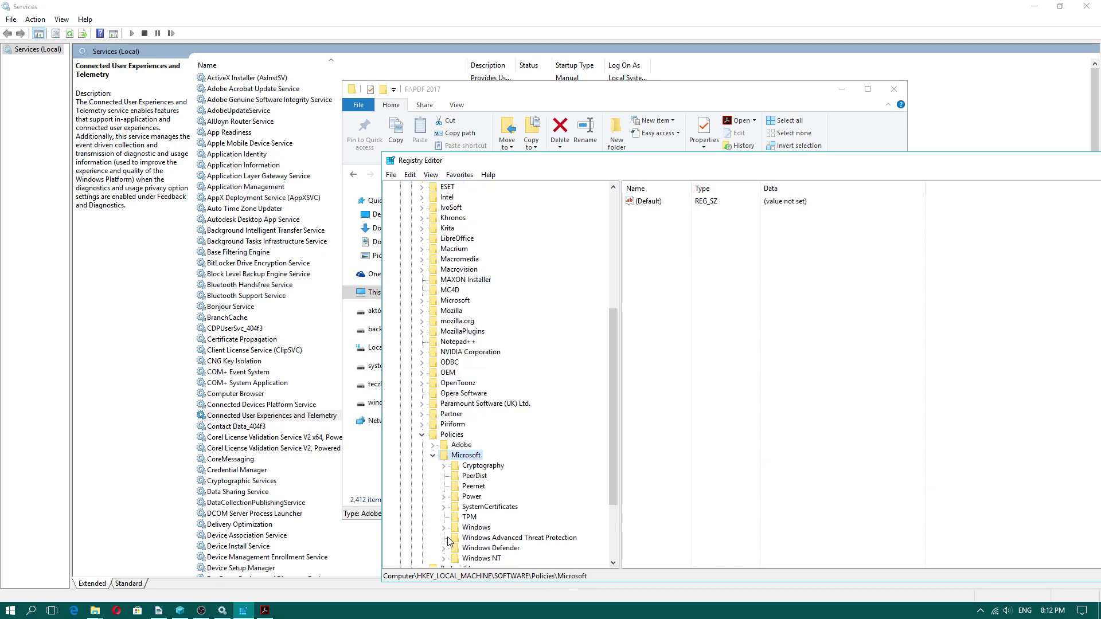
pyautogui.scroll(-1, 533, 510)
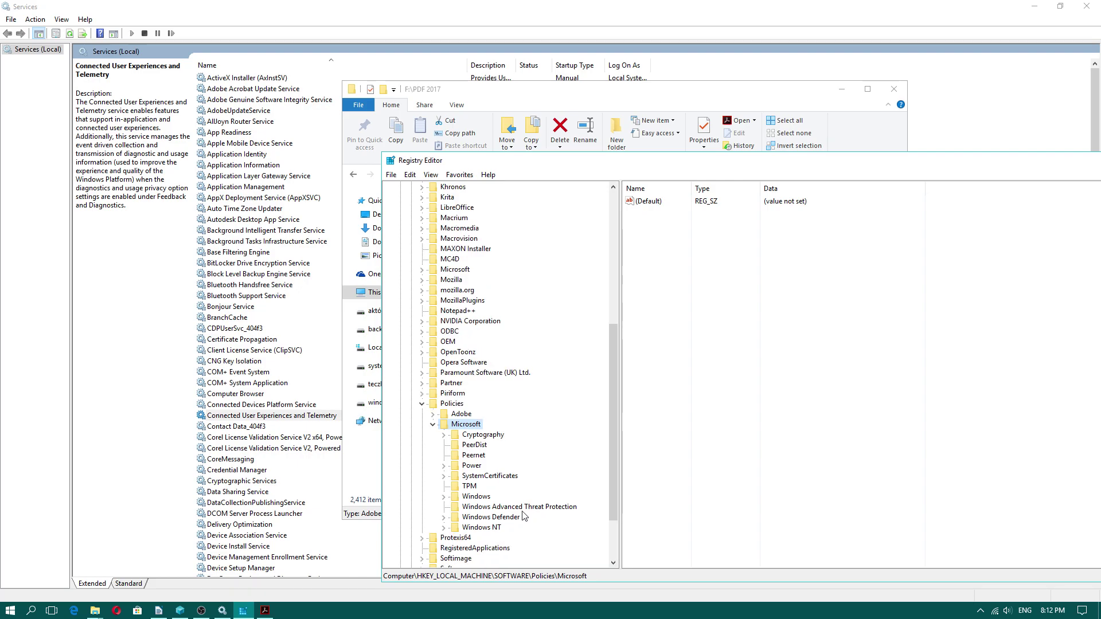
pyautogui.click(480, 497)
pyautogui.click(446, 498)
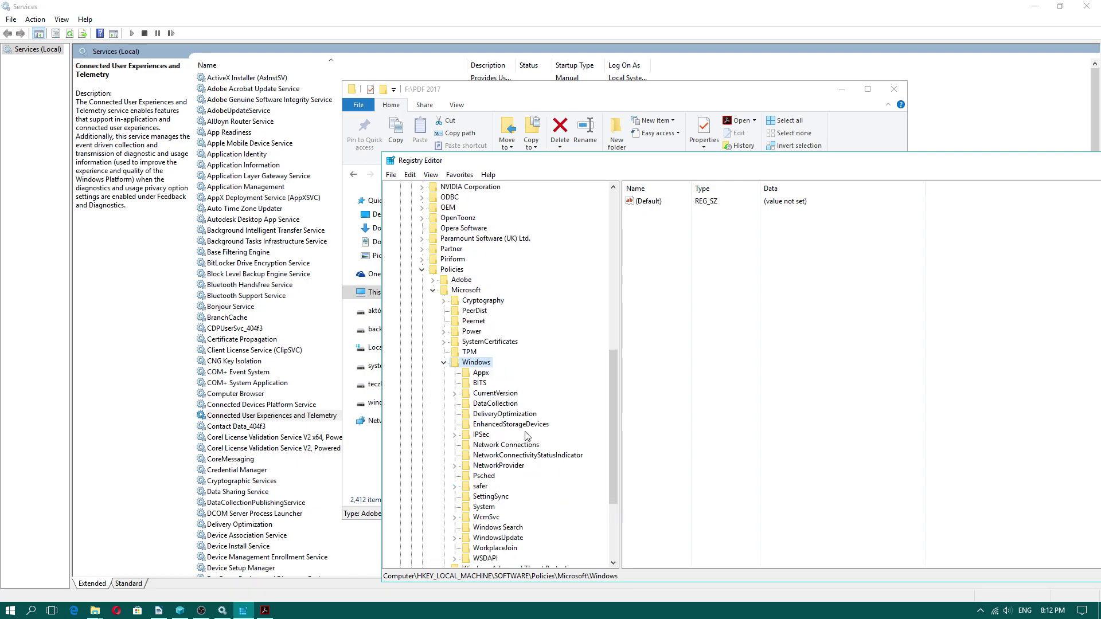
pyautogui.click(506, 406)
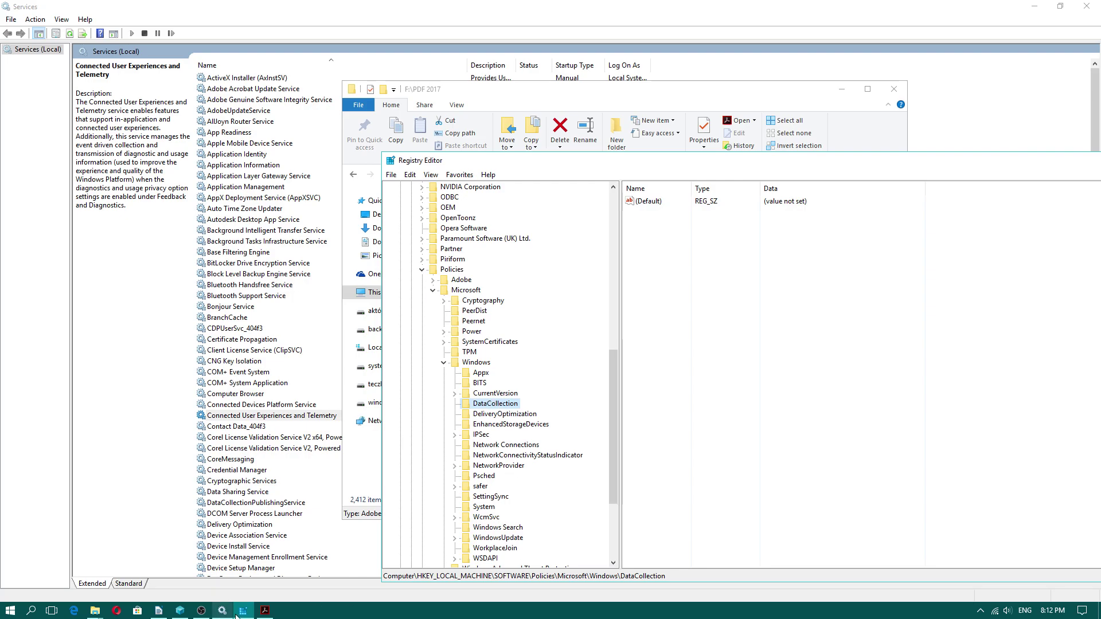
pyautogui.click(264, 610)
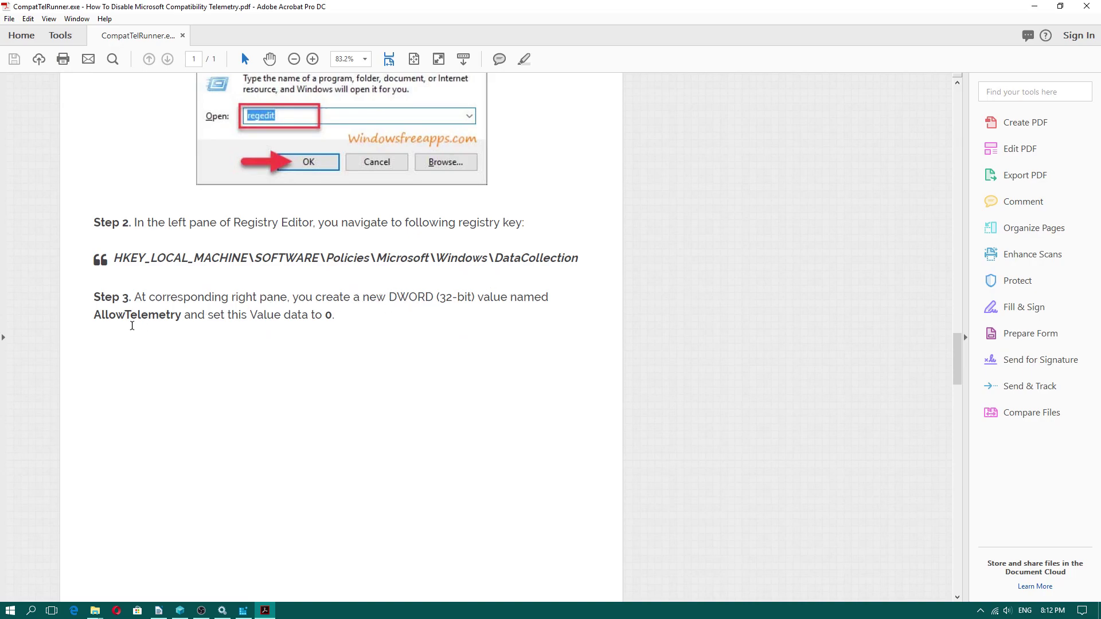
# Step: Copy the word AllowTelemetry from the guide PDF
pyautogui.moveTo(178, 316); pyautogui.dragTo(95, 315)
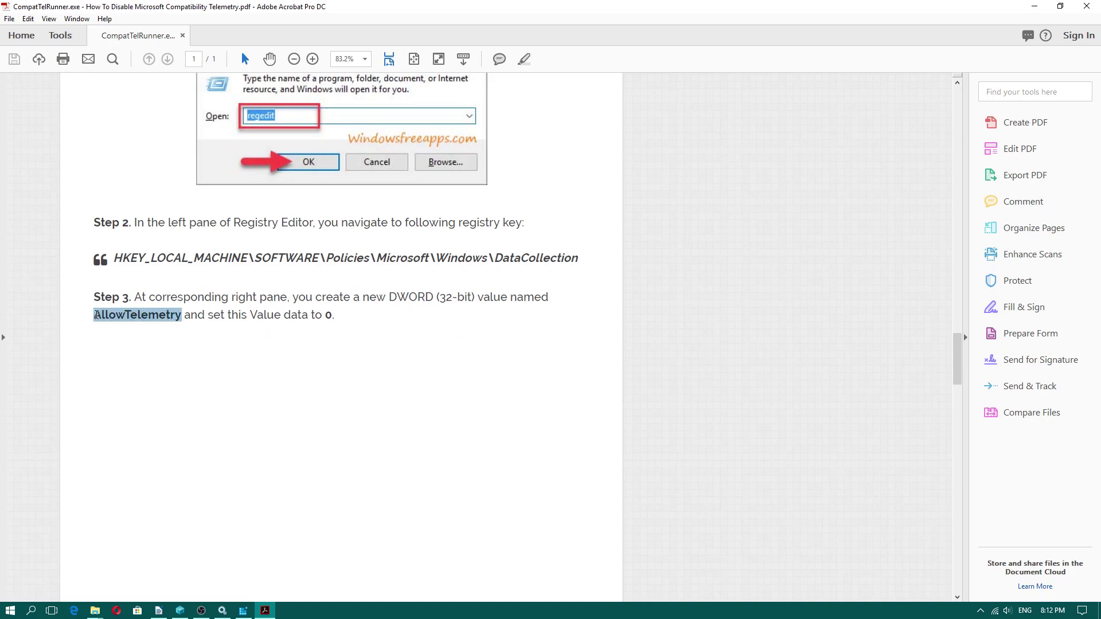
pyautogui.rightClick(128, 319)
pyautogui.click(162, 332)
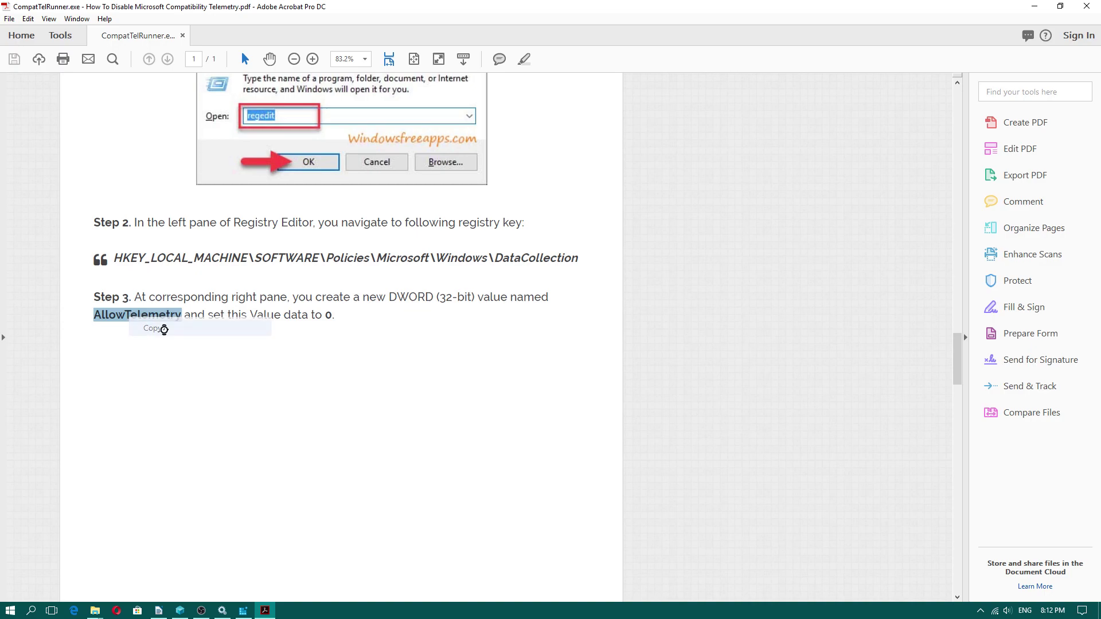
pyautogui.click(1036, 8)
# Step: Create a new DWORD (32-bit) value in DataCollection and paste AllowTelemetry as its name
pyautogui.rightClick(655, 275)
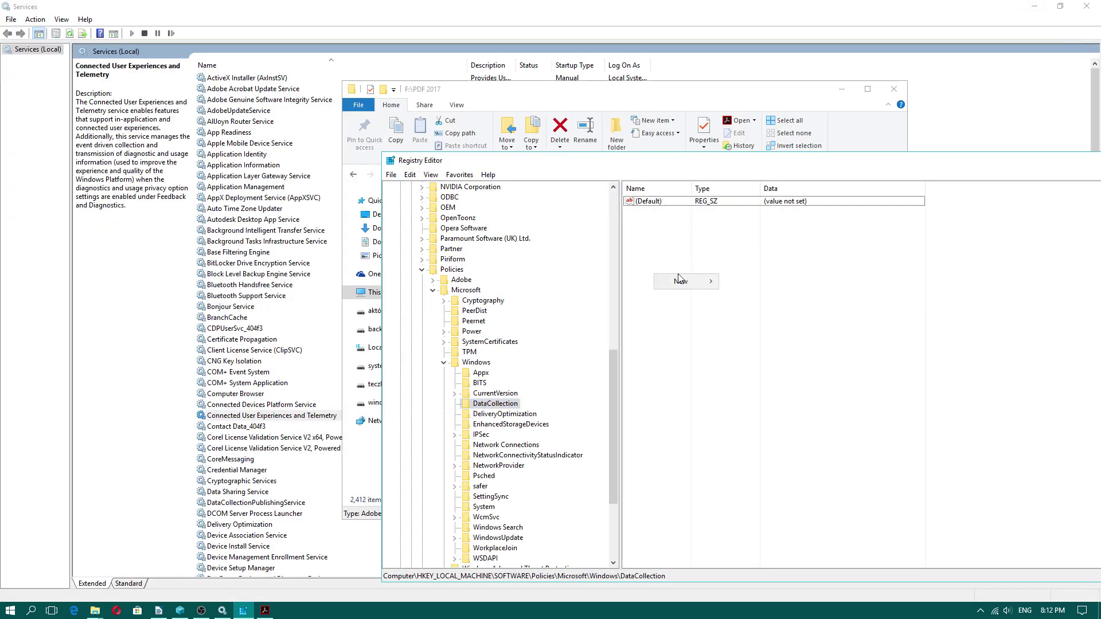
pyautogui.moveTo(688, 281)
pyautogui.click(797, 324)
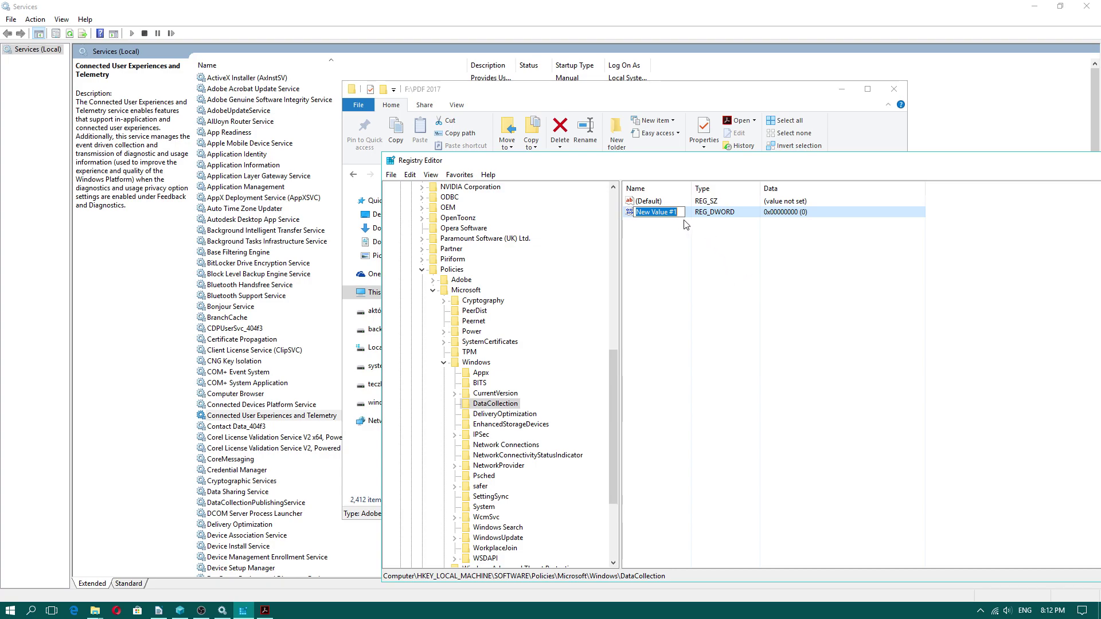
pyautogui.rightClick(674, 213)
pyautogui.click(711, 267)
# Step: Commit the AllowTelemetry value name and close the Acrobat telemetry guide
pyautogui.press('Return')
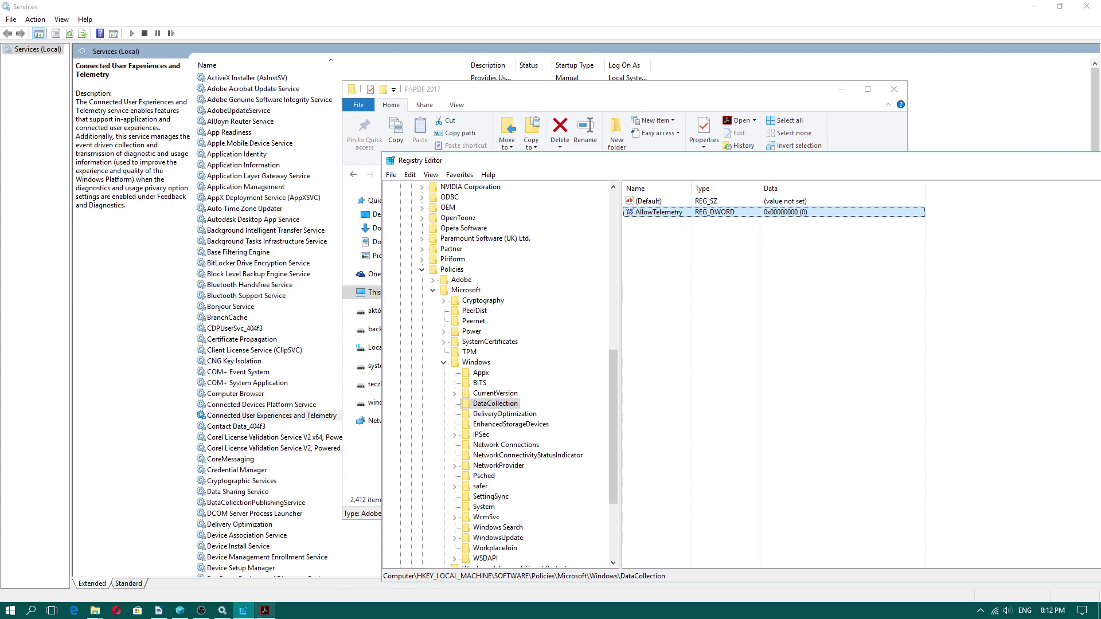
pyautogui.click(264, 610)
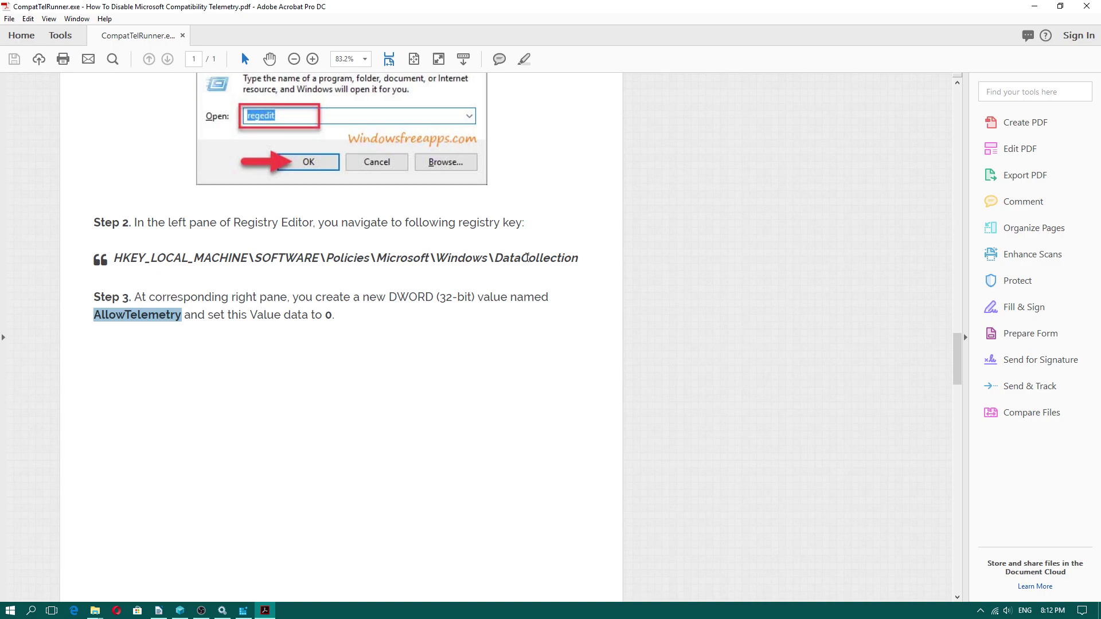
pyautogui.click(1089, 11)
# Step: Confirm AllowTelemetry's value data is 0, then close Registry Editor
pyautogui.click(1087, 6)
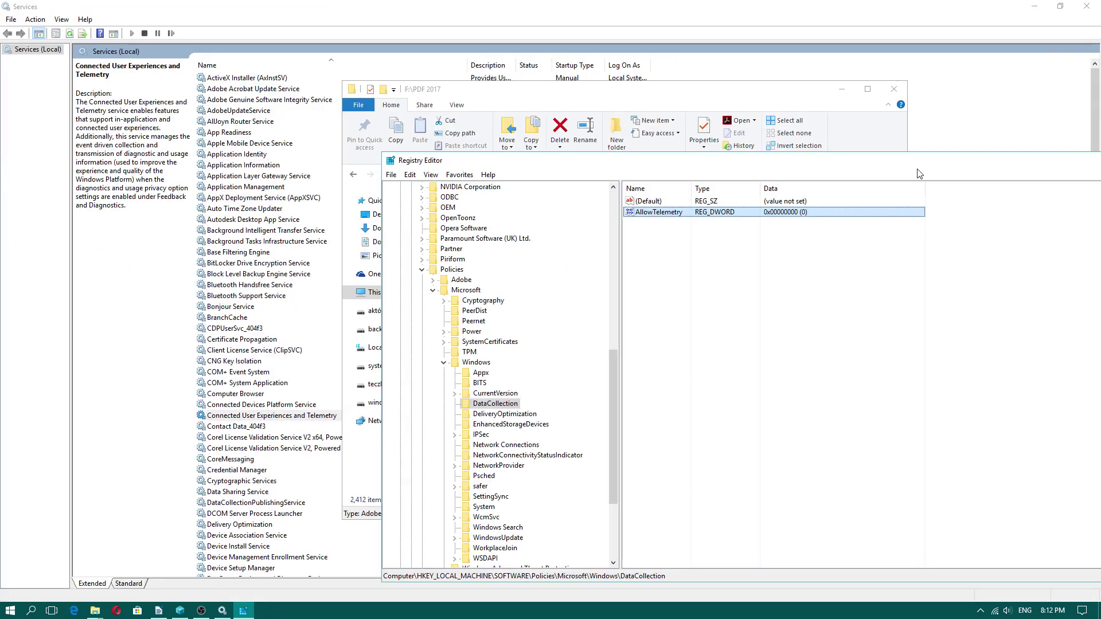
pyautogui.doubleClick(684, 214)
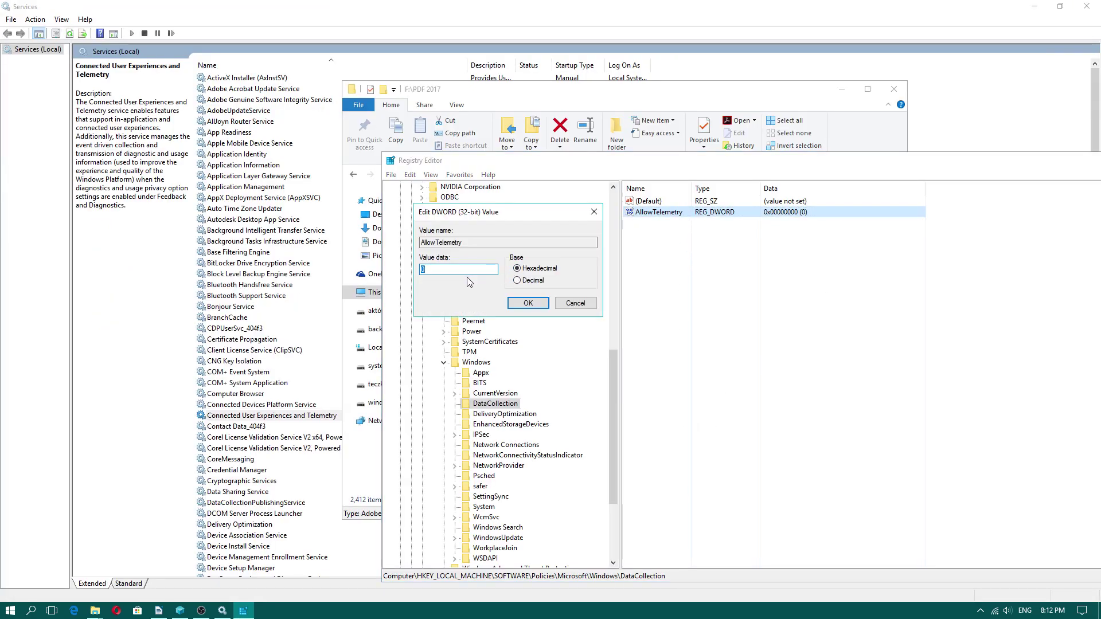
pyautogui.click(526, 305)
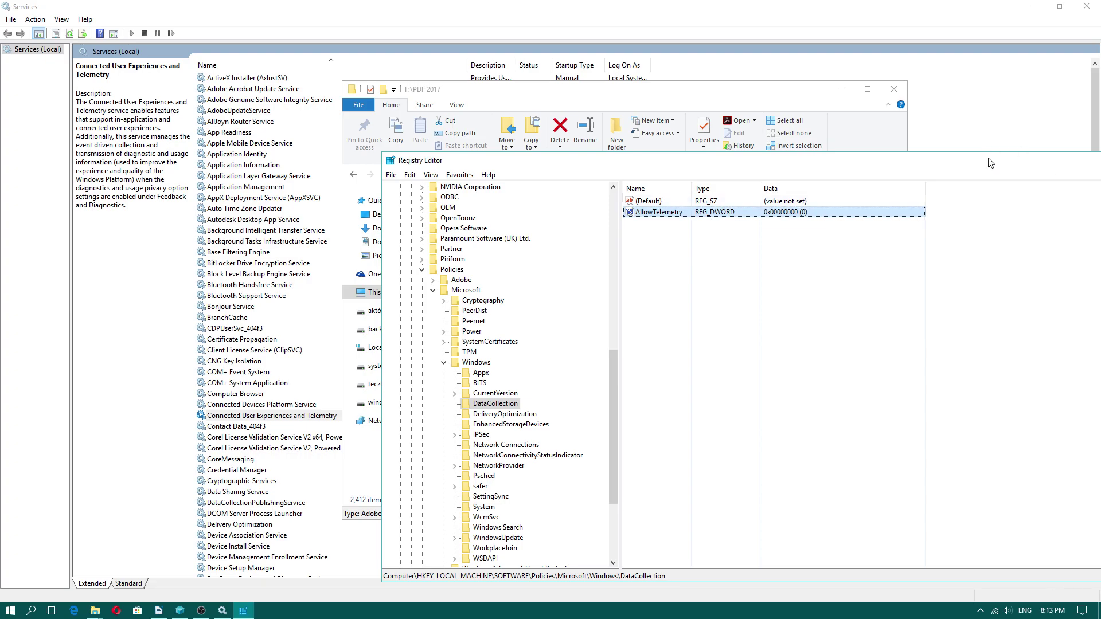
pyautogui.moveTo(992, 162); pyautogui.dragTo(558, 150)
pyautogui.click(749, 149)
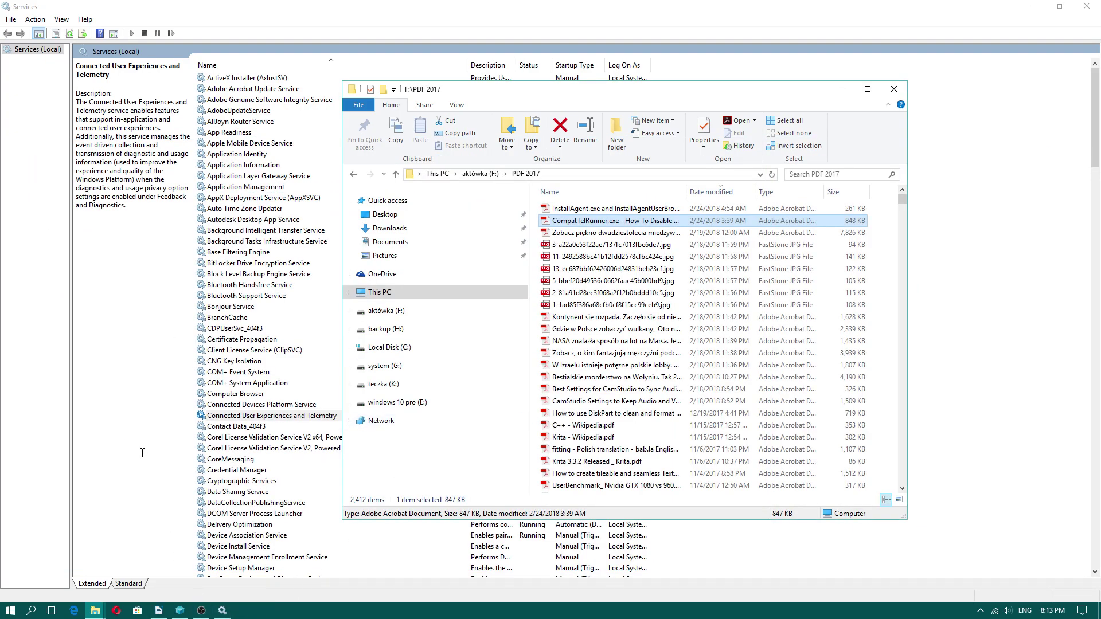
# Step: Select DataCollectionPublishingService and widen the Description column to read its description
pyautogui.click(232, 427)
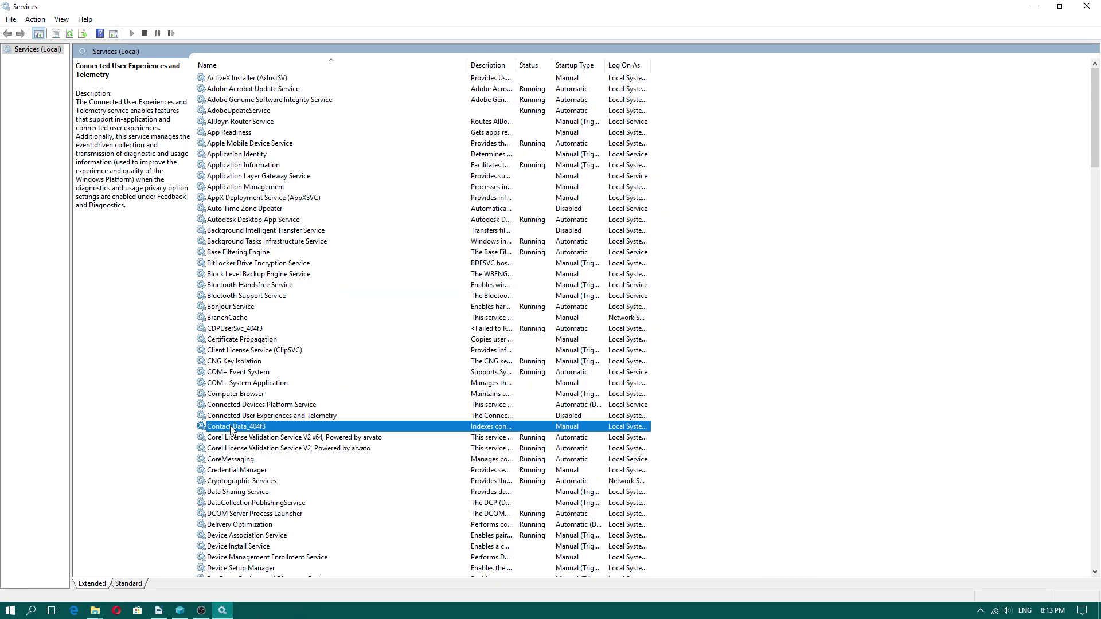
pyautogui.scroll(-5, 278, 475)
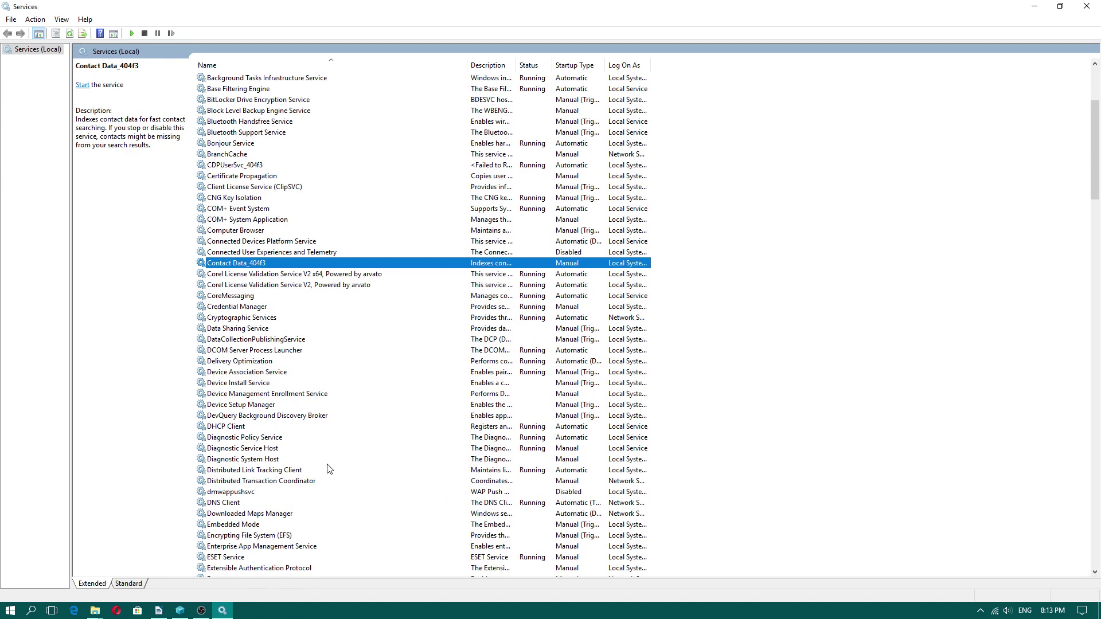
pyautogui.click(295, 340)
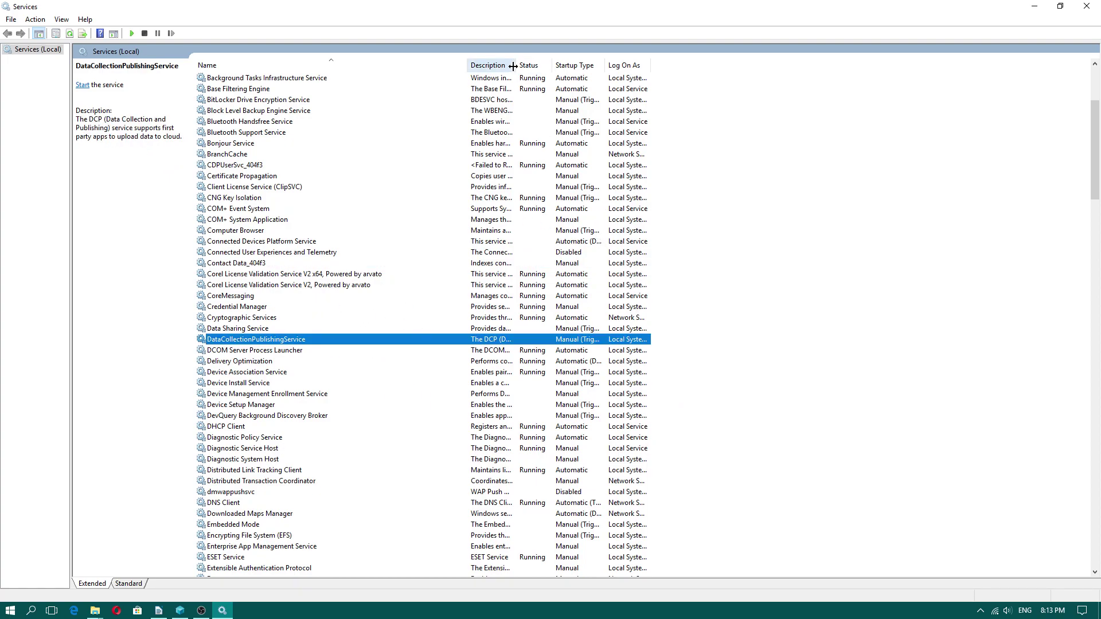
pyautogui.moveTo(517, 65); pyautogui.dragTo(576, 63)
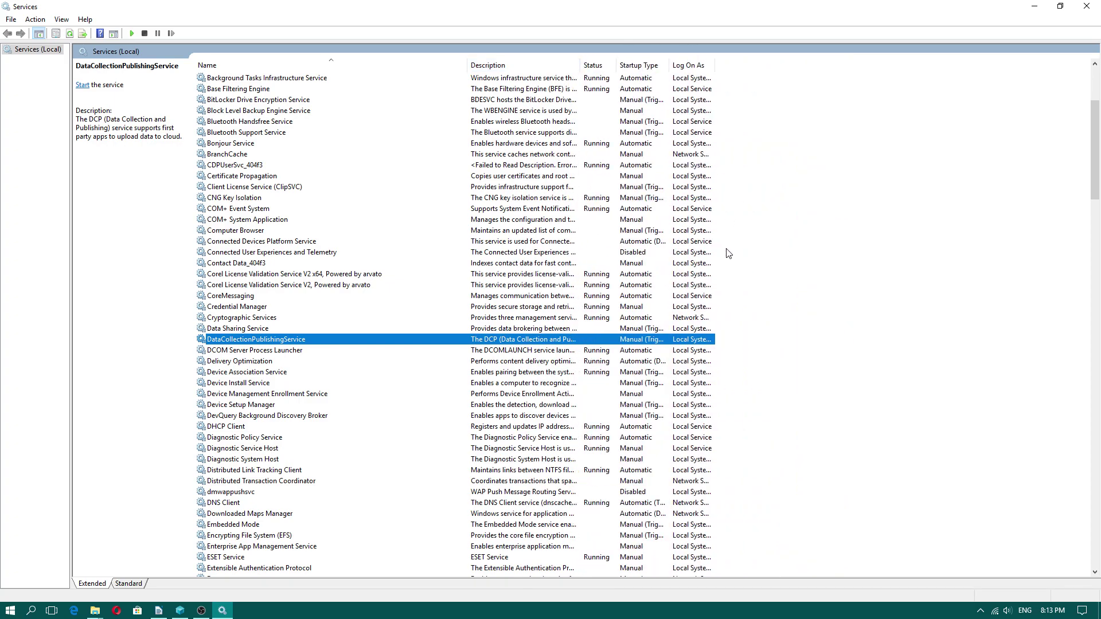
pyautogui.scroll(-2, 433, 398)
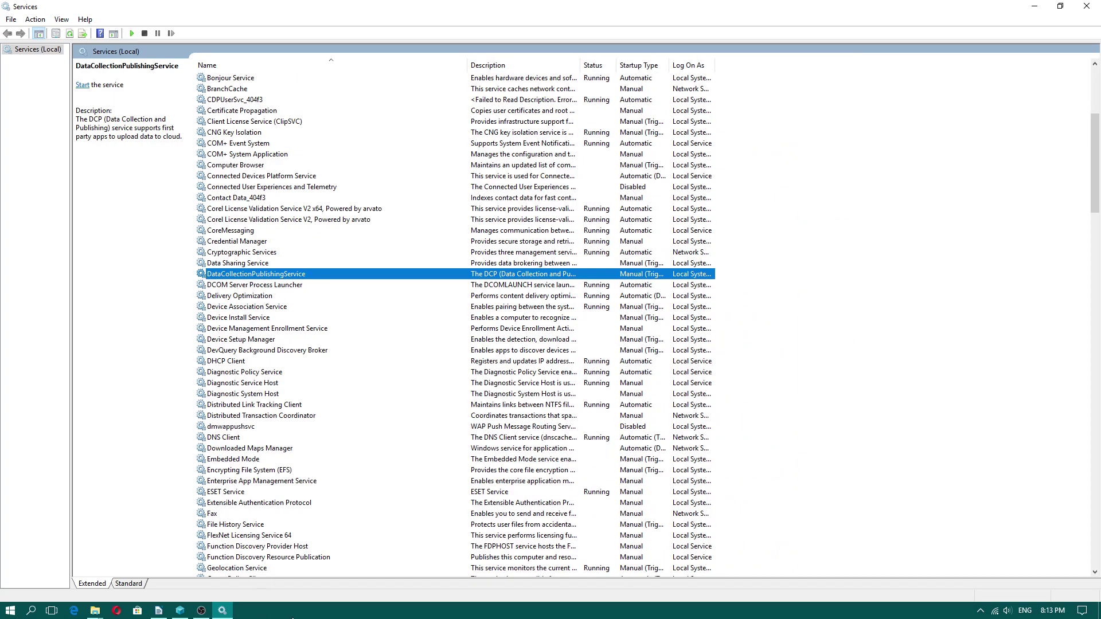
pyautogui.scroll(-2, 330, 487)
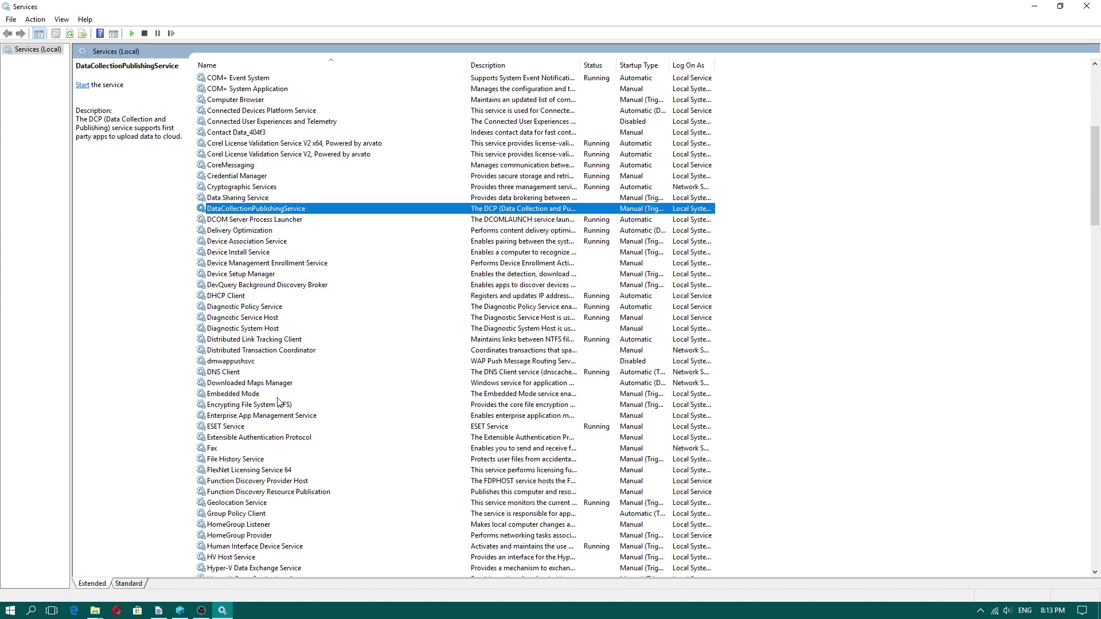
# Step: Review dmwappushsvc's properties and recovery settings, closing without changes
pyautogui.rightClick(253, 361)
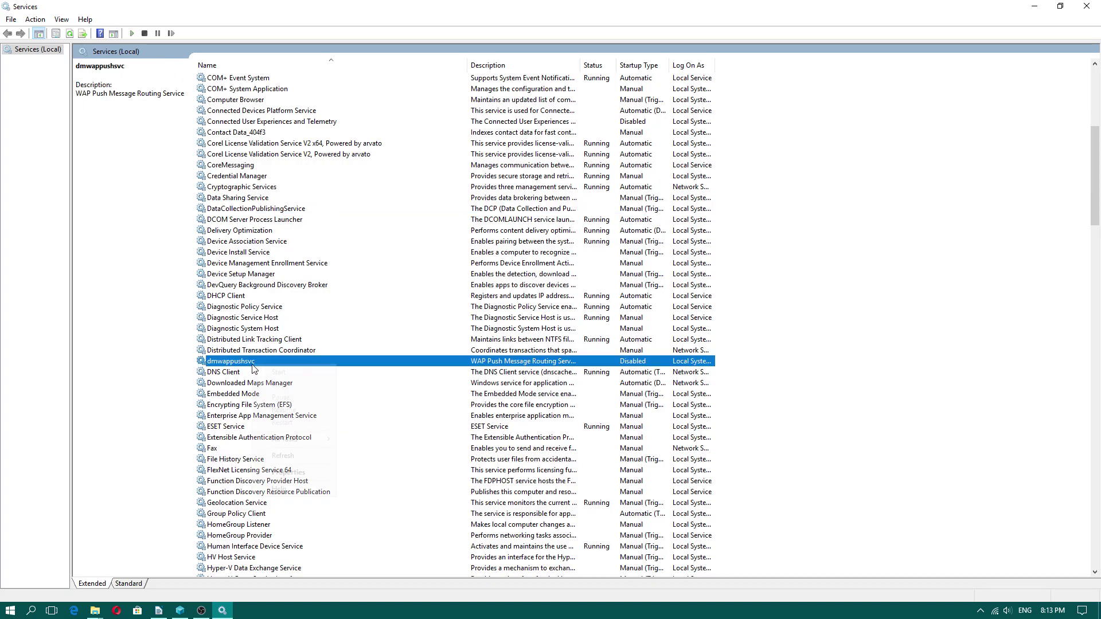
pyautogui.click(287, 472)
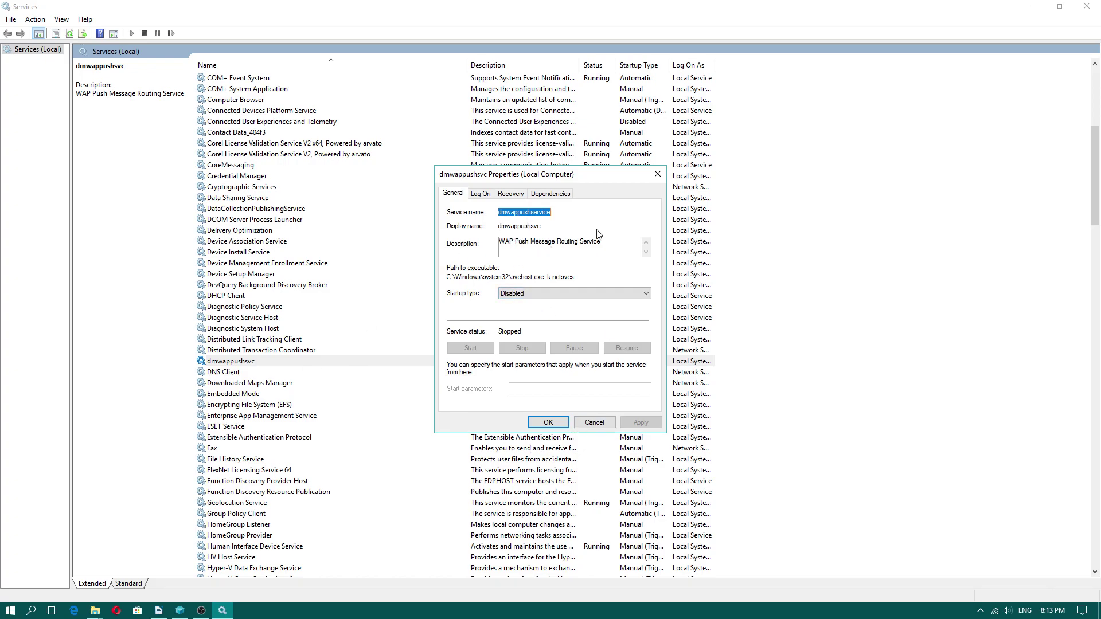
pyautogui.click(512, 194)
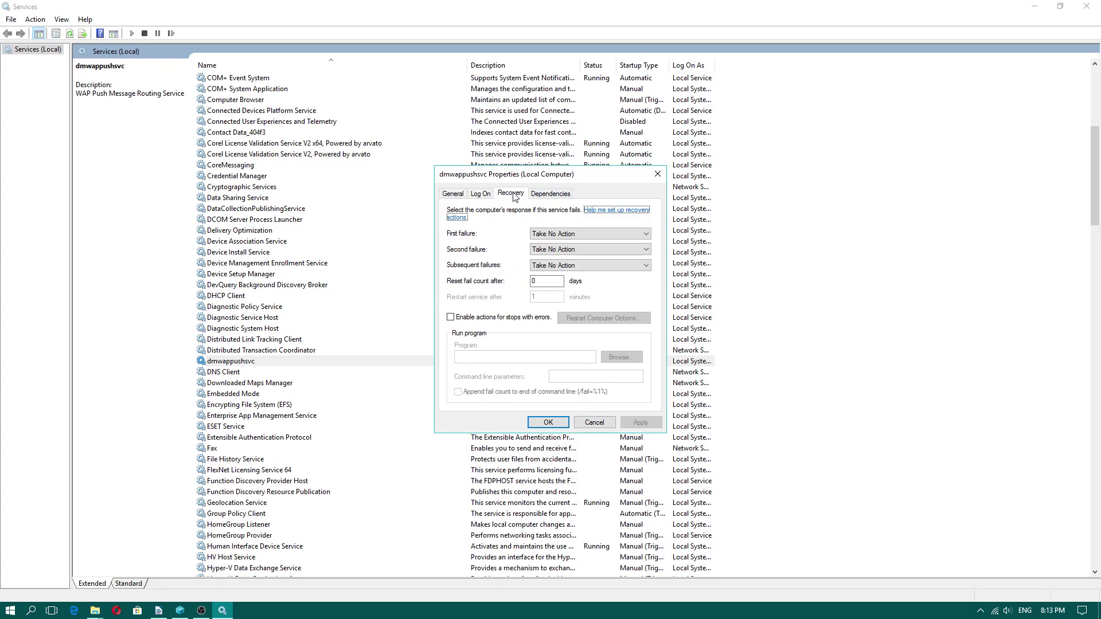
pyautogui.click(594, 422)
pyautogui.scroll(9, 631, 86)
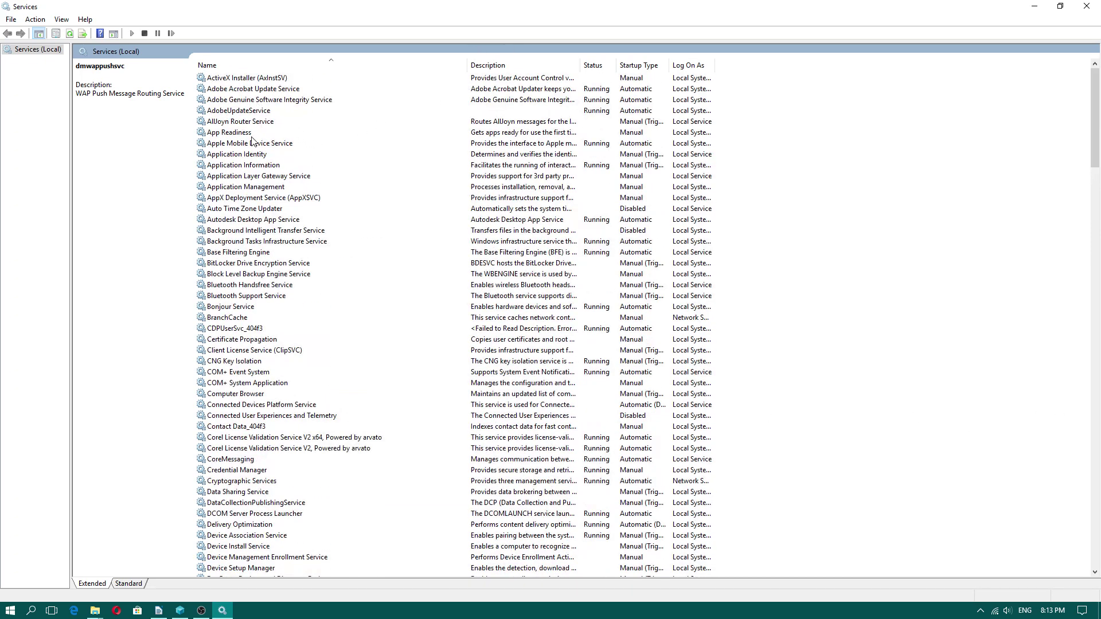
# Step: Verify Background Intelligent Transfer Service is Disabled with no recovery actions, then close its properties
pyautogui.rightClick(256, 231)
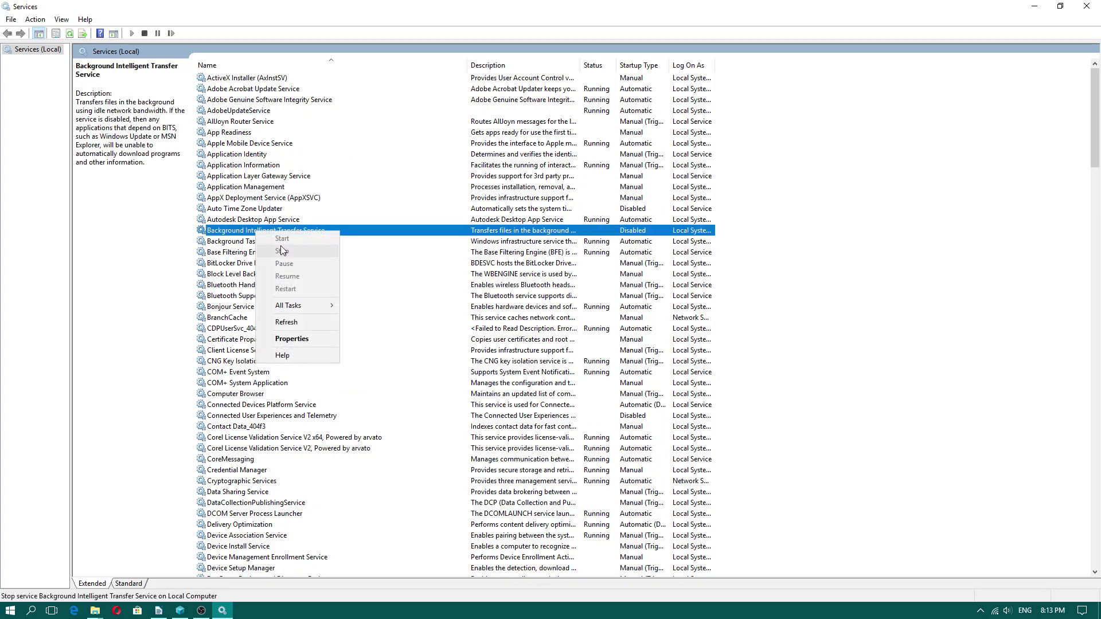
pyautogui.click(292, 338)
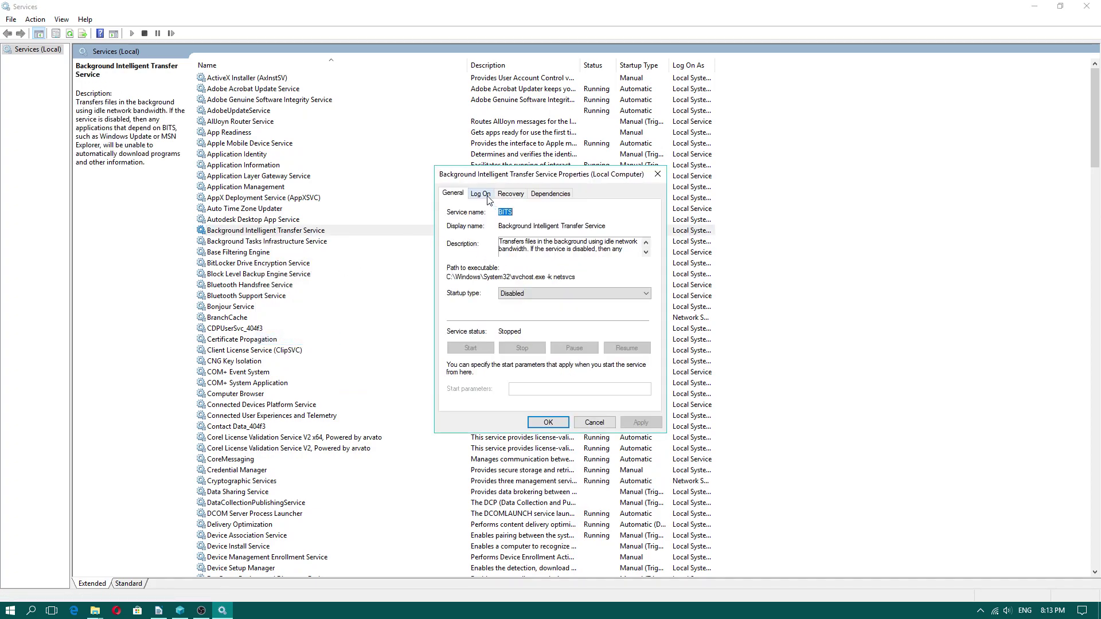
pyautogui.click(512, 195)
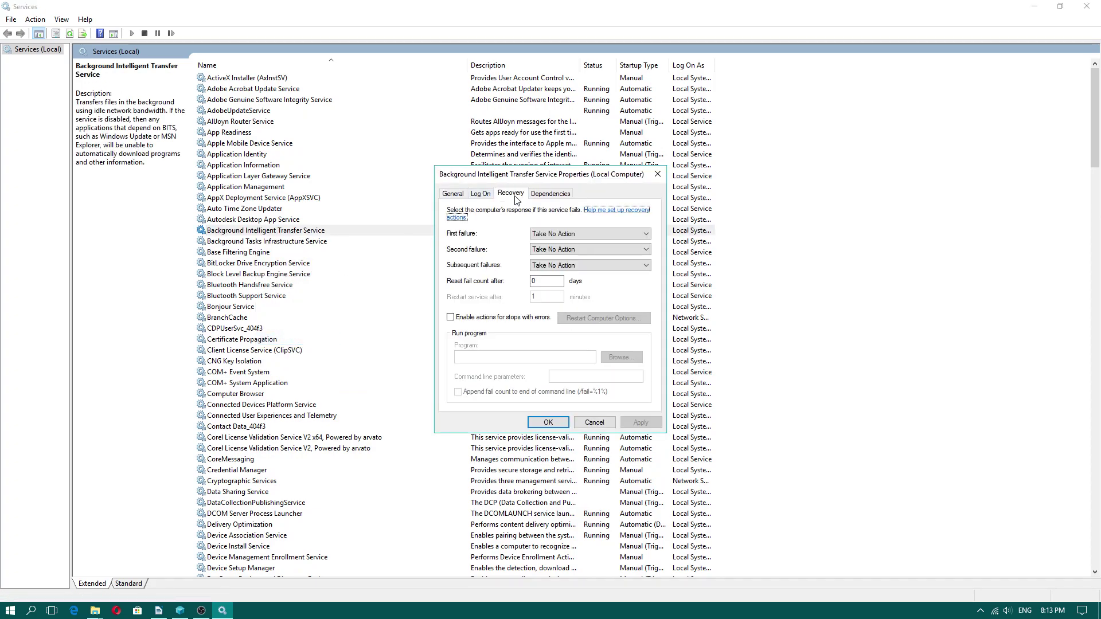
pyautogui.click(452, 194)
pyautogui.click(658, 173)
pyautogui.scroll(-20, 296, 235)
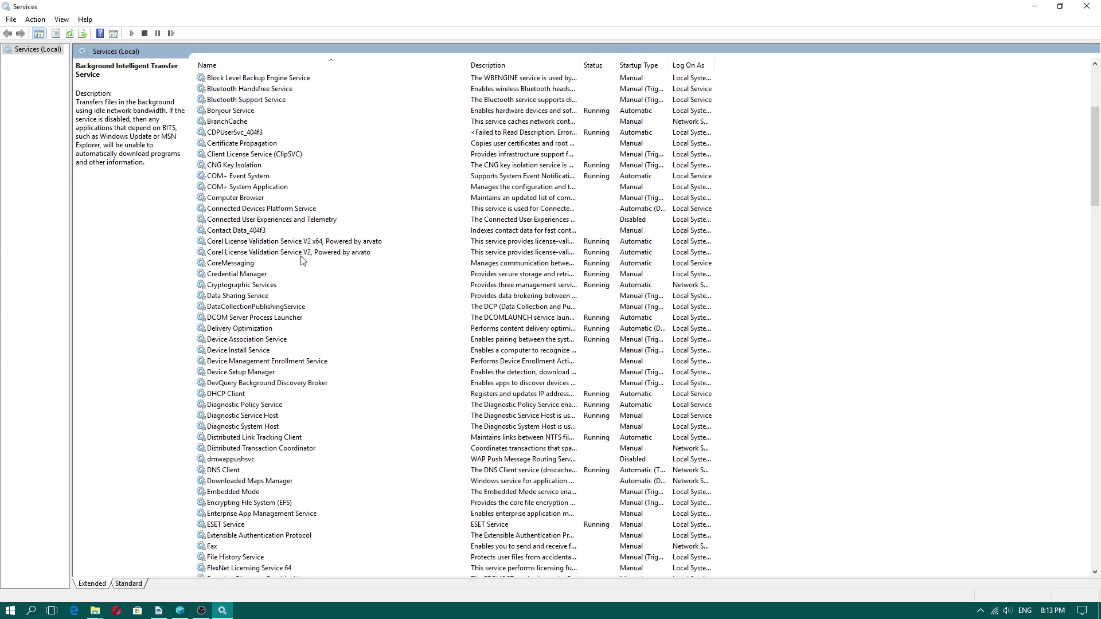
# Step: Verify Superfetch is Disabled and review its recovery settings, with a brief Task Manager check
pyautogui.scroll(-7, 279, 423)
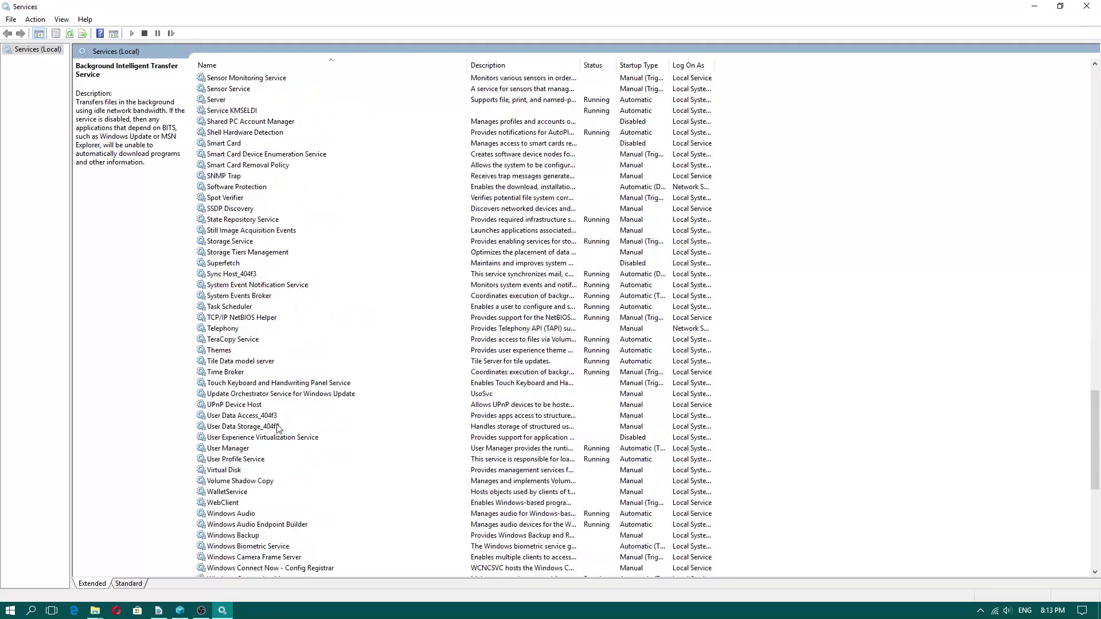
pyautogui.rightClick(241, 263)
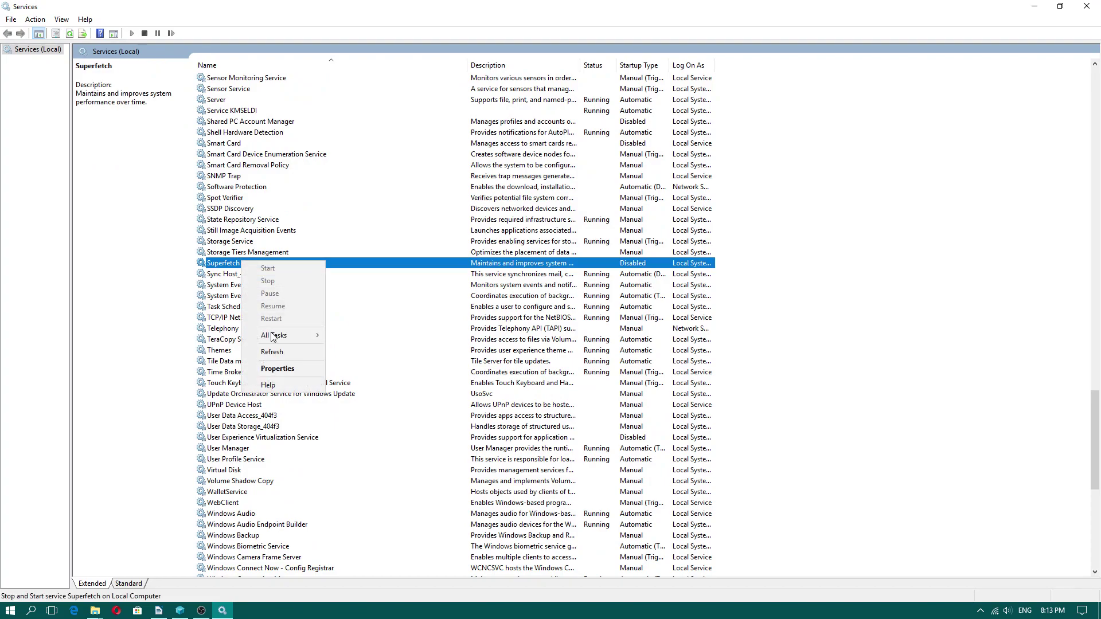
pyautogui.click(261, 370)
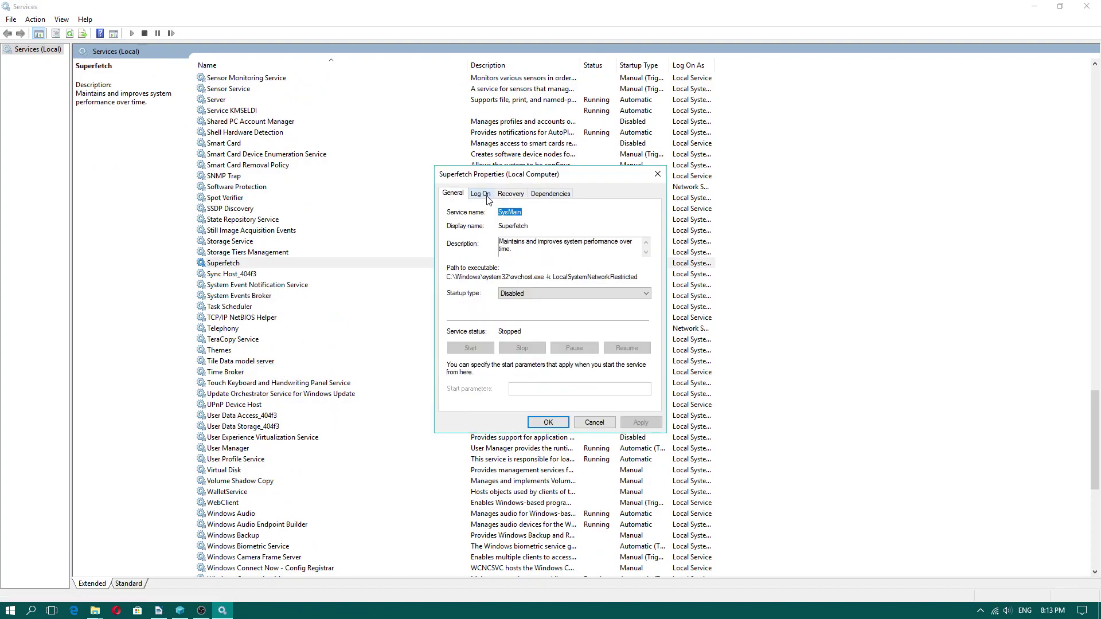
pyautogui.click(510, 195)
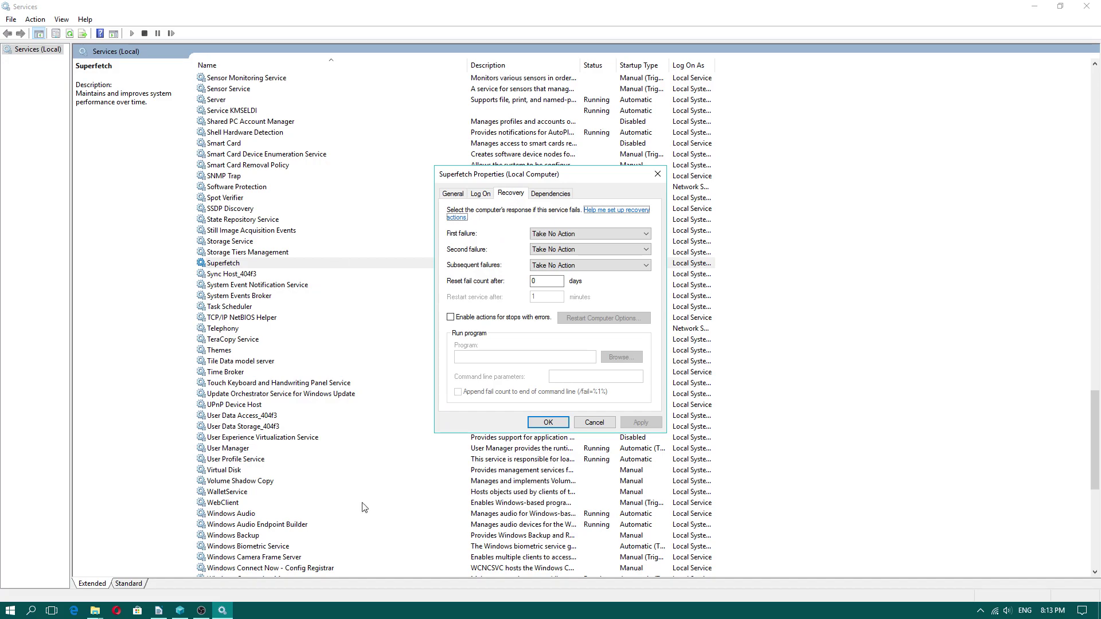
pyautogui.rightClick(287, 610)
pyautogui.click(353, 562)
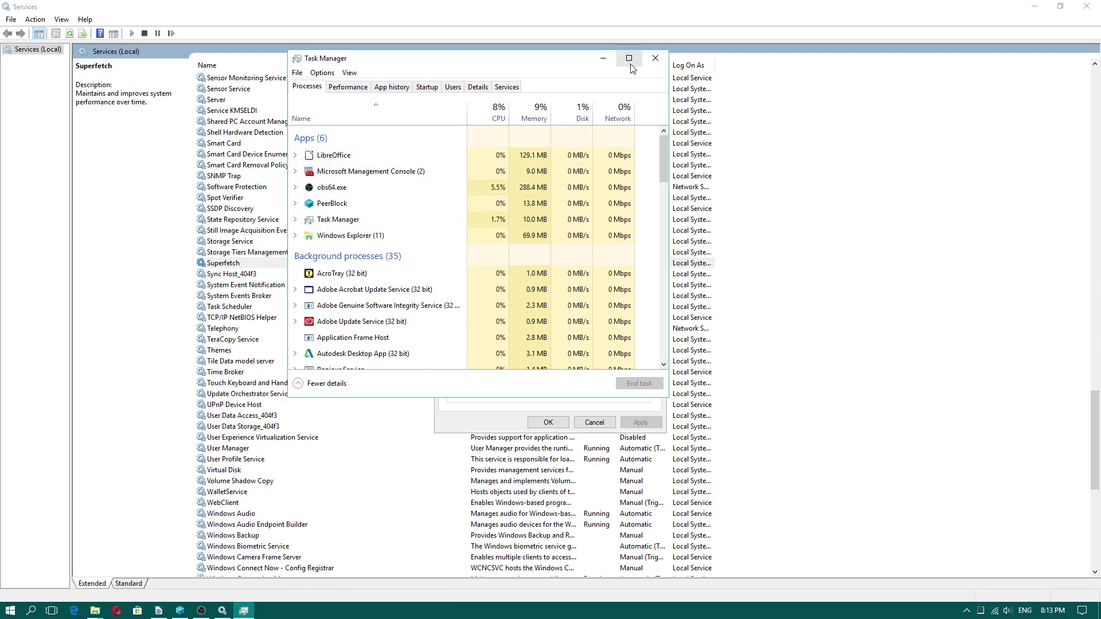
pyautogui.click(655, 59)
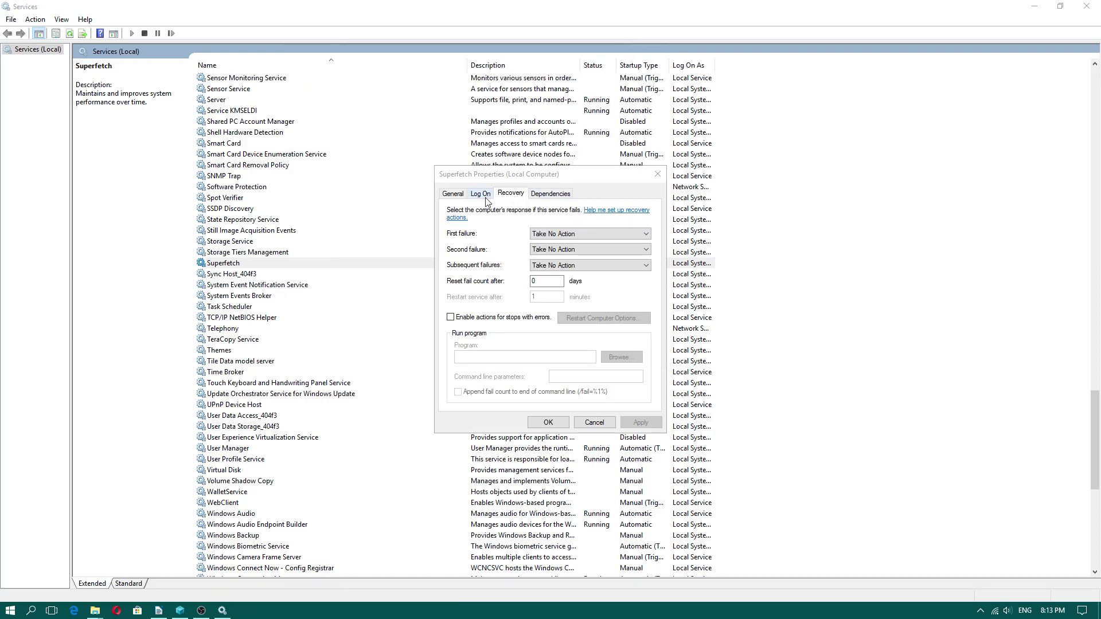
pyautogui.click(657, 178)
# Step: Verify Windows Search is Disabled and review its recovery settings
pyautogui.scroll(-12, 313, 422)
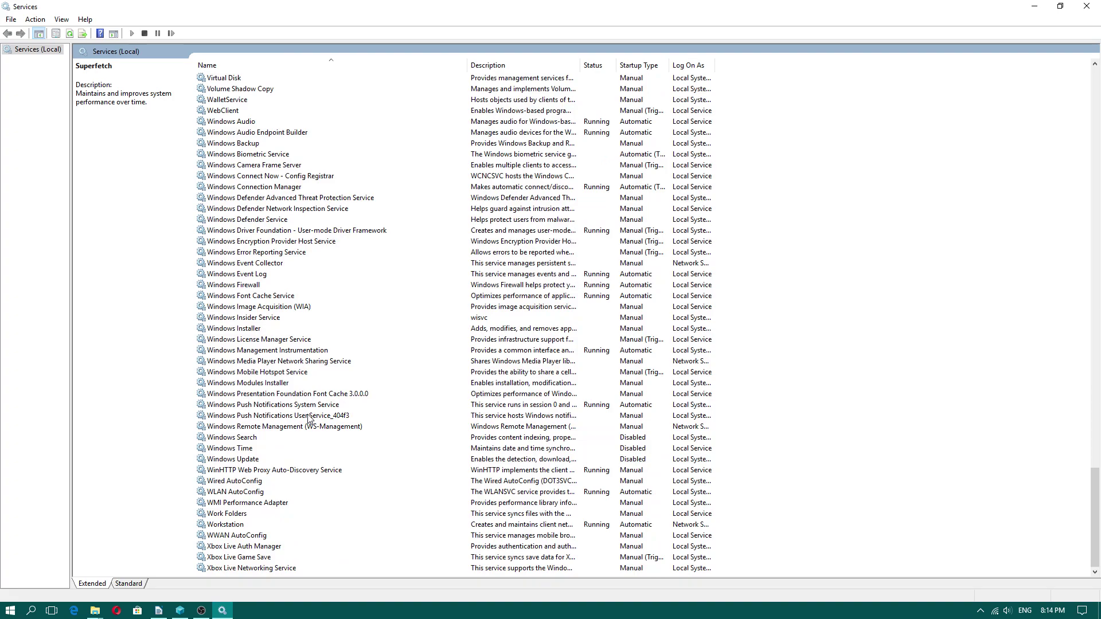
pyautogui.rightClick(261, 441)
pyautogui.click(297, 549)
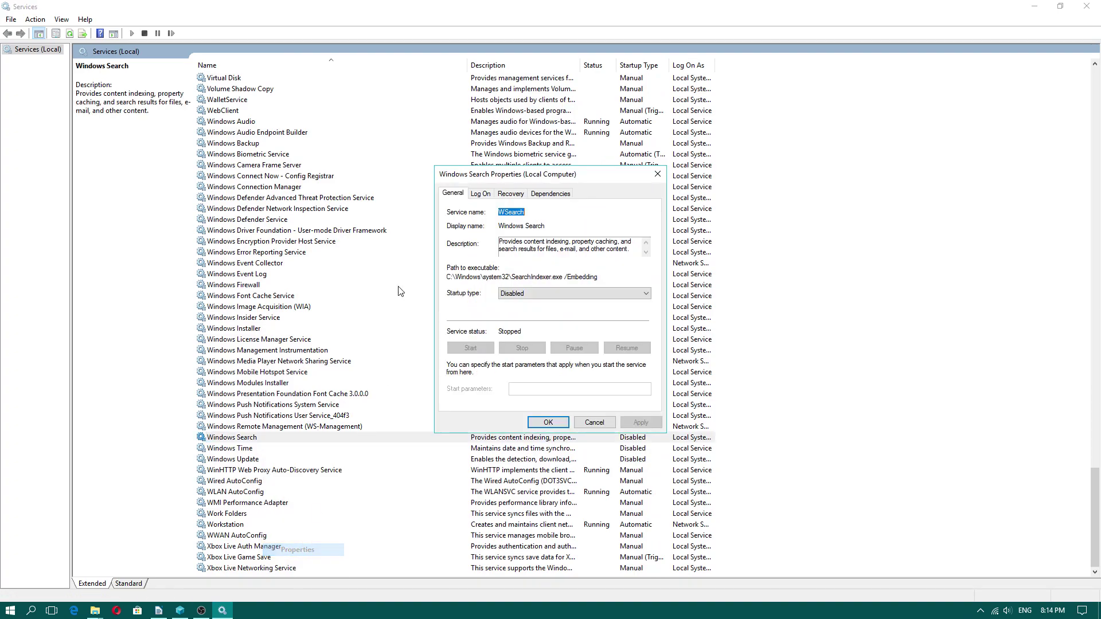
pyautogui.click(510, 194)
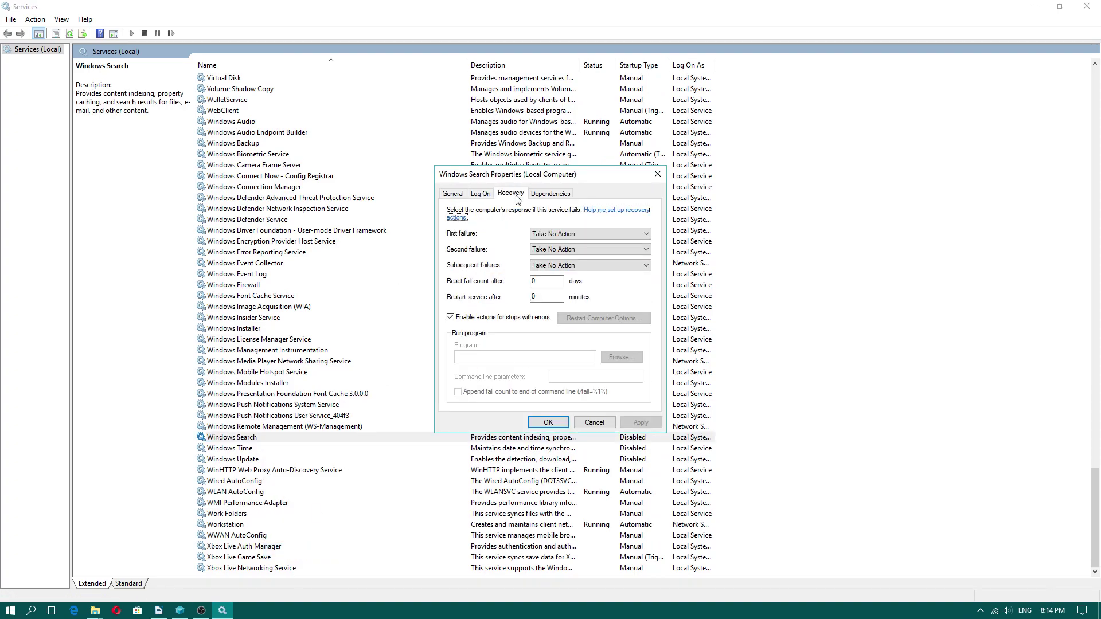
pyautogui.click(659, 173)
# Step: Open Computer Management's Device Manager and expand IDE ATA/ATAPI controllers
pyautogui.click(10, 611)
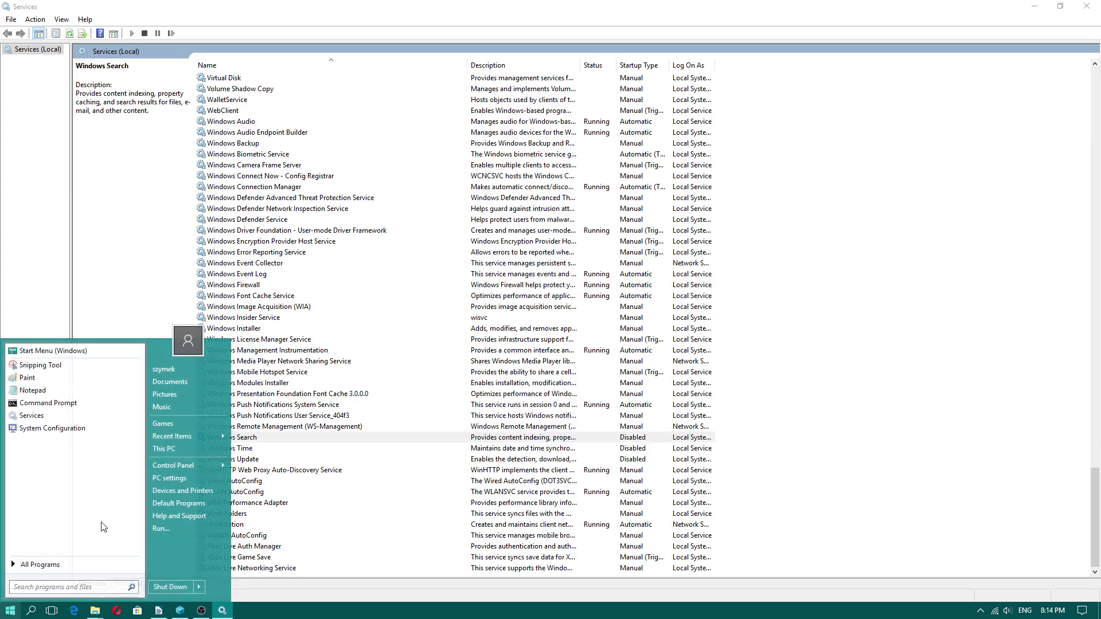
pyautogui.rightClick(184, 449)
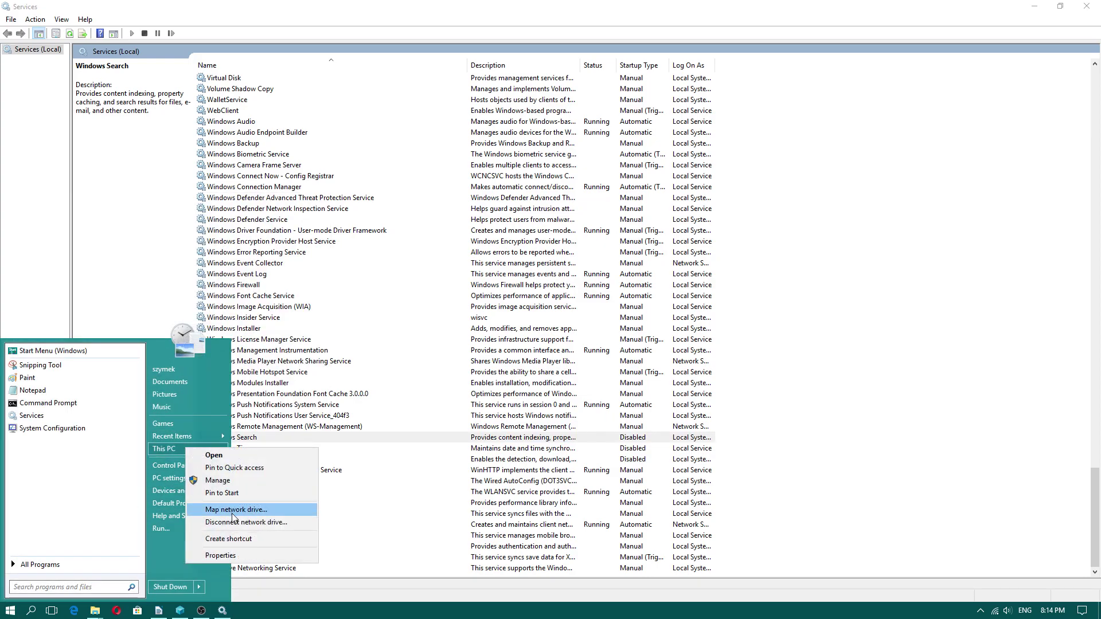
pyautogui.press('Escape')
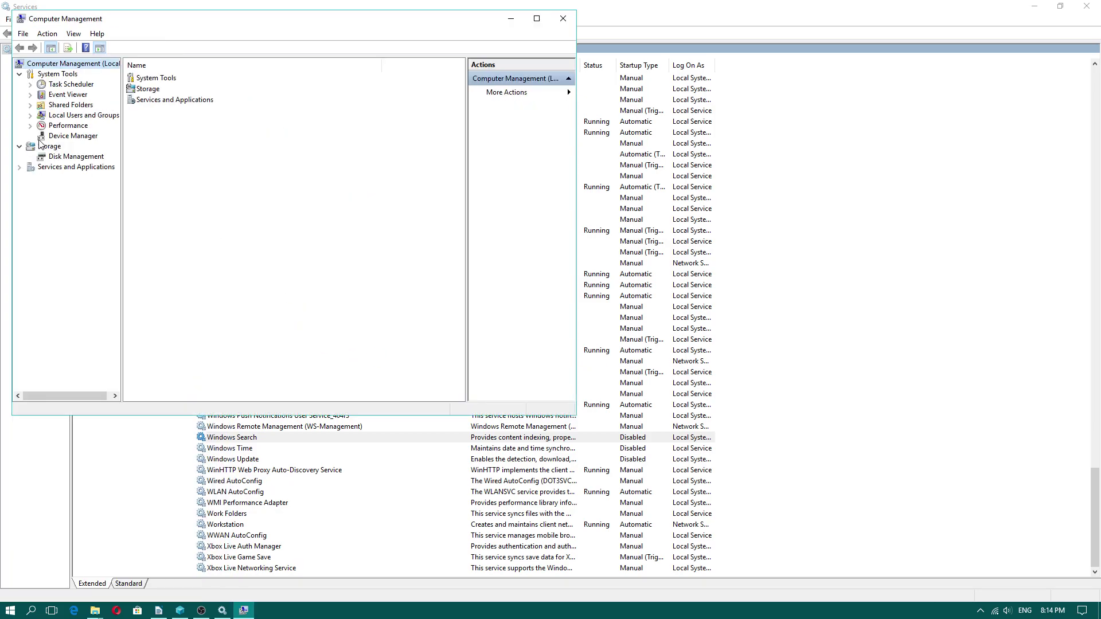
pyautogui.click(78, 136)
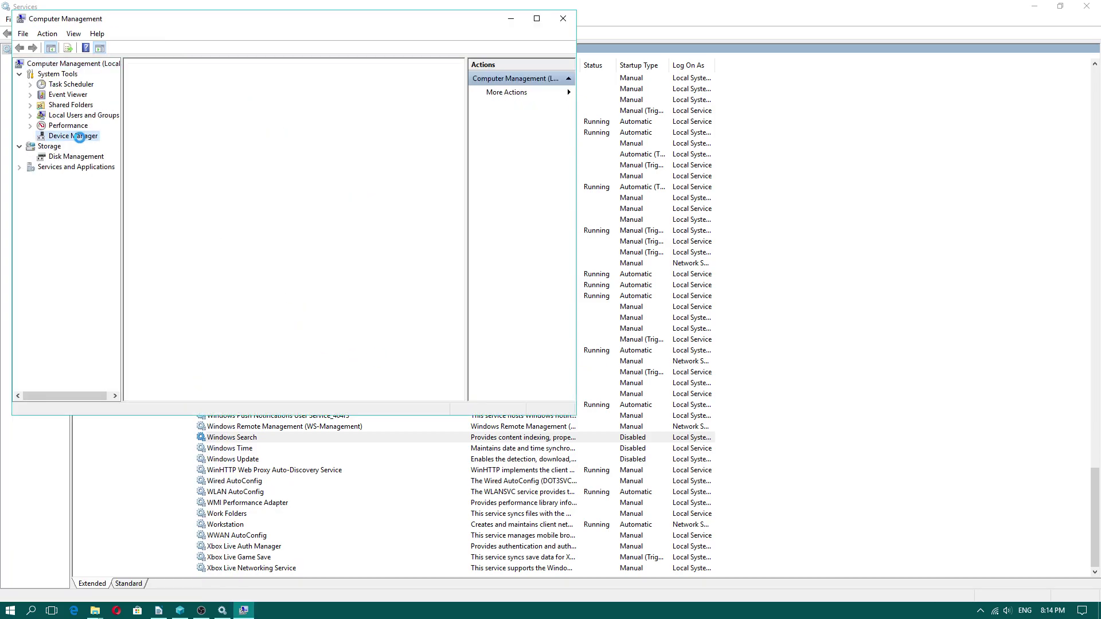
pyautogui.click(140, 138)
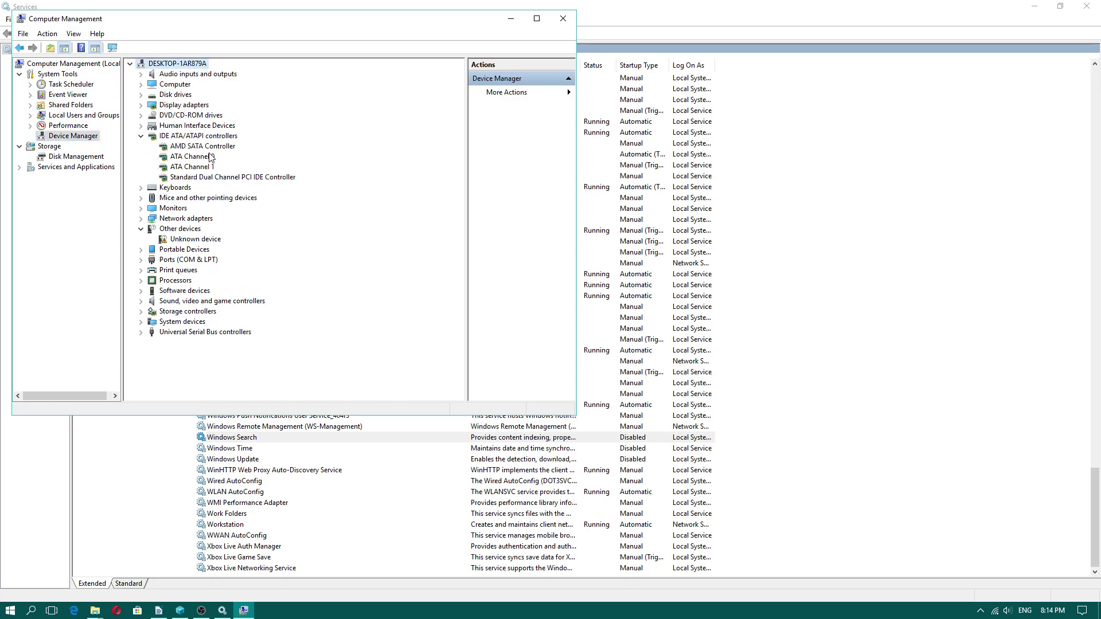
# Step: Show the AMD SATA Controller's Device instance path in its Details properties
pyautogui.click(216, 148)
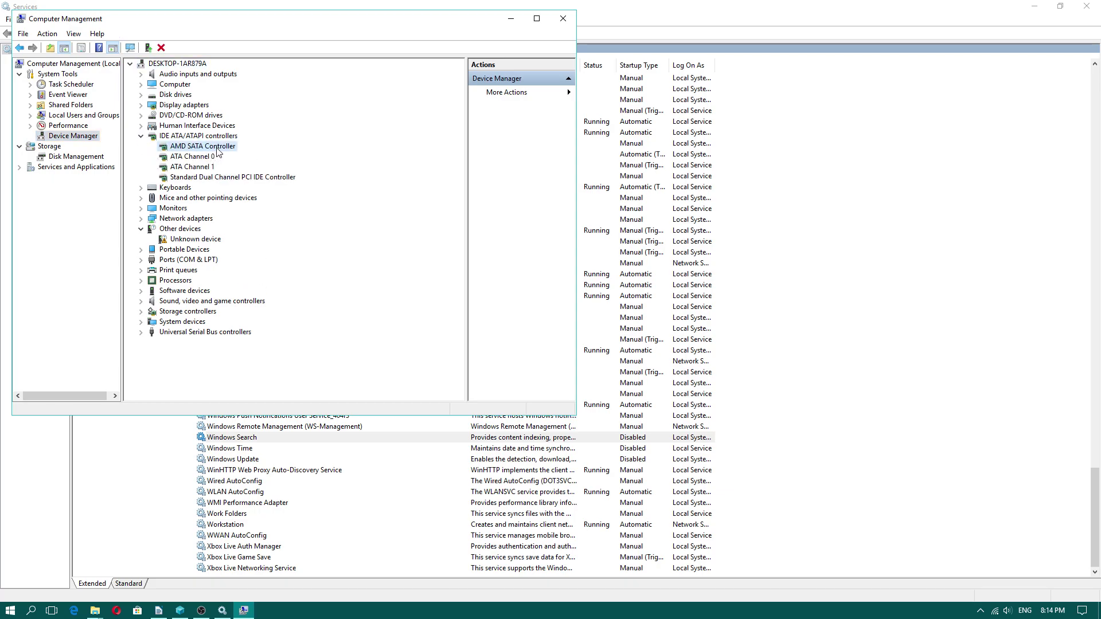
pyautogui.rightClick(219, 150)
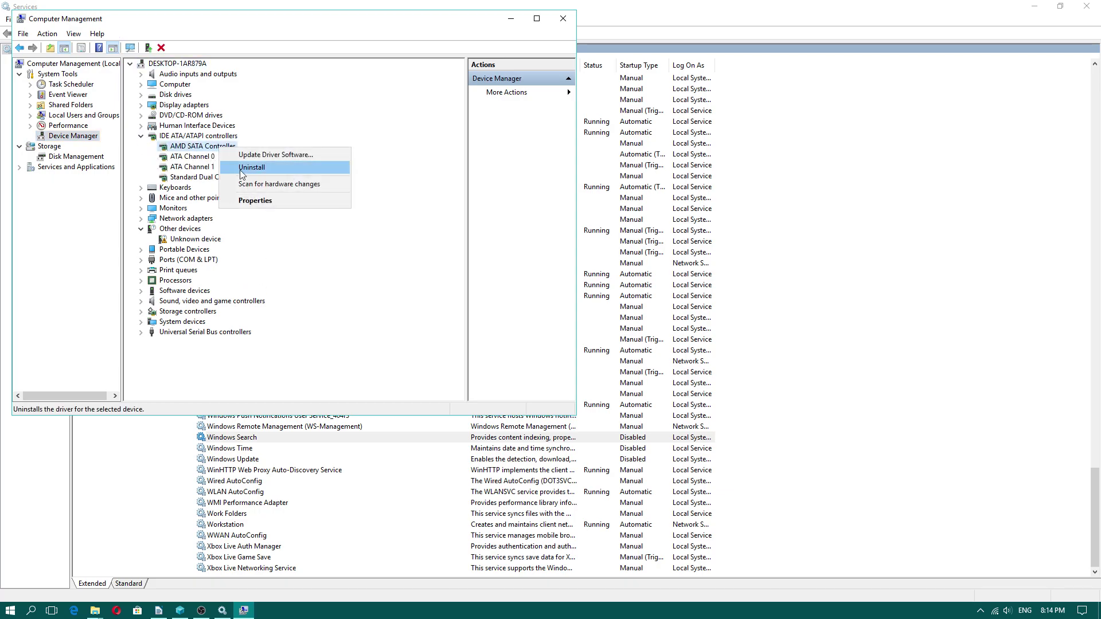
pyautogui.click(259, 201)
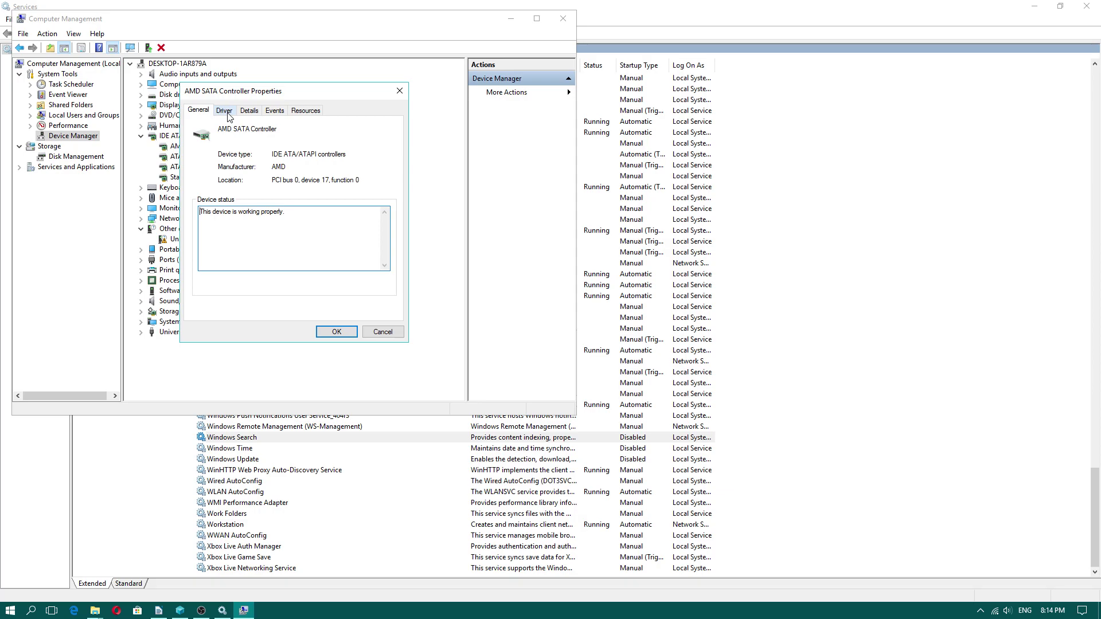
pyautogui.click(225, 111)
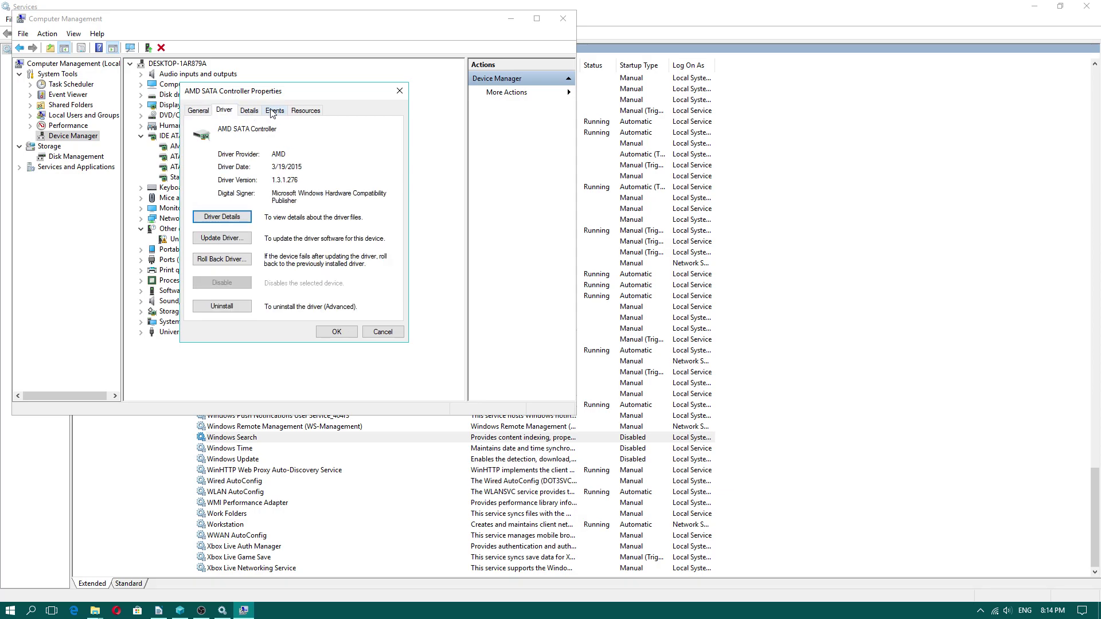
pyautogui.click(294, 110)
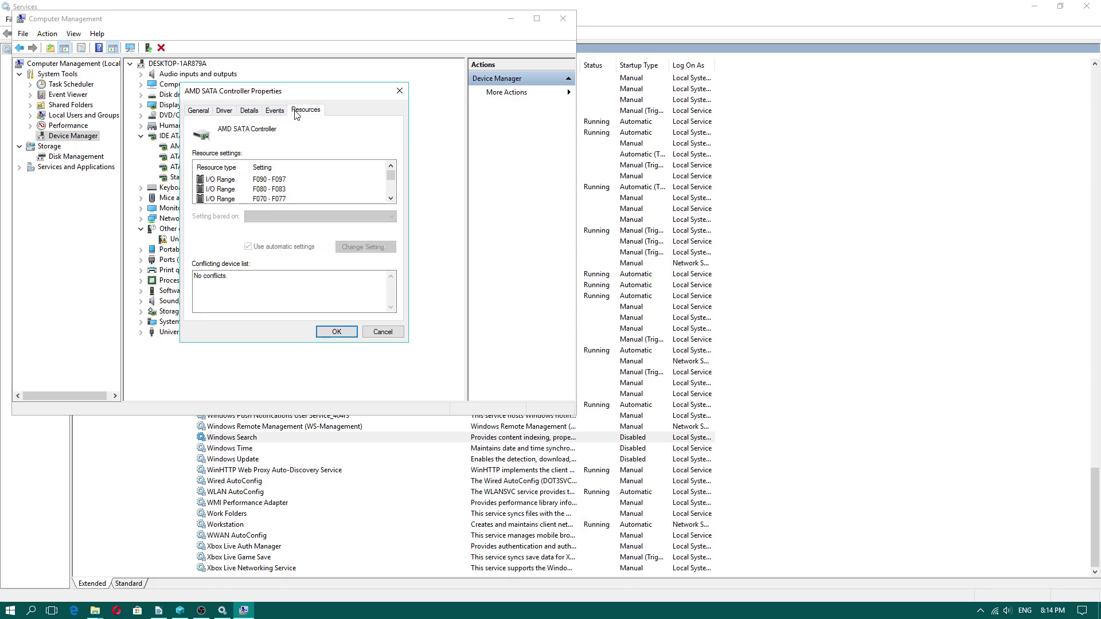
pyautogui.click(259, 111)
pyautogui.click(258, 165)
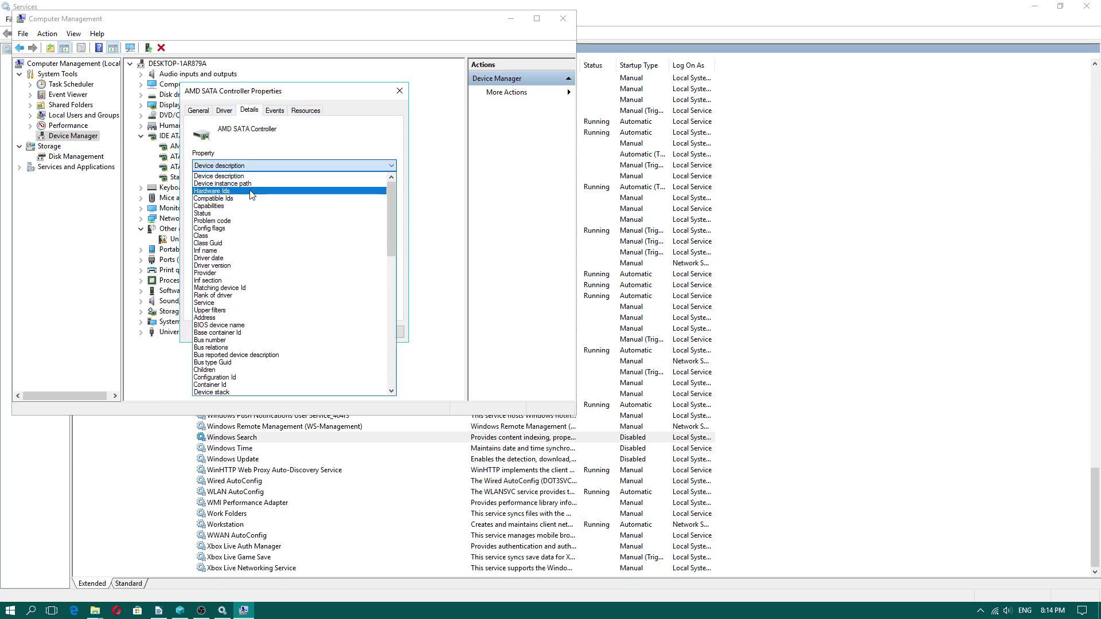
pyautogui.click(252, 184)
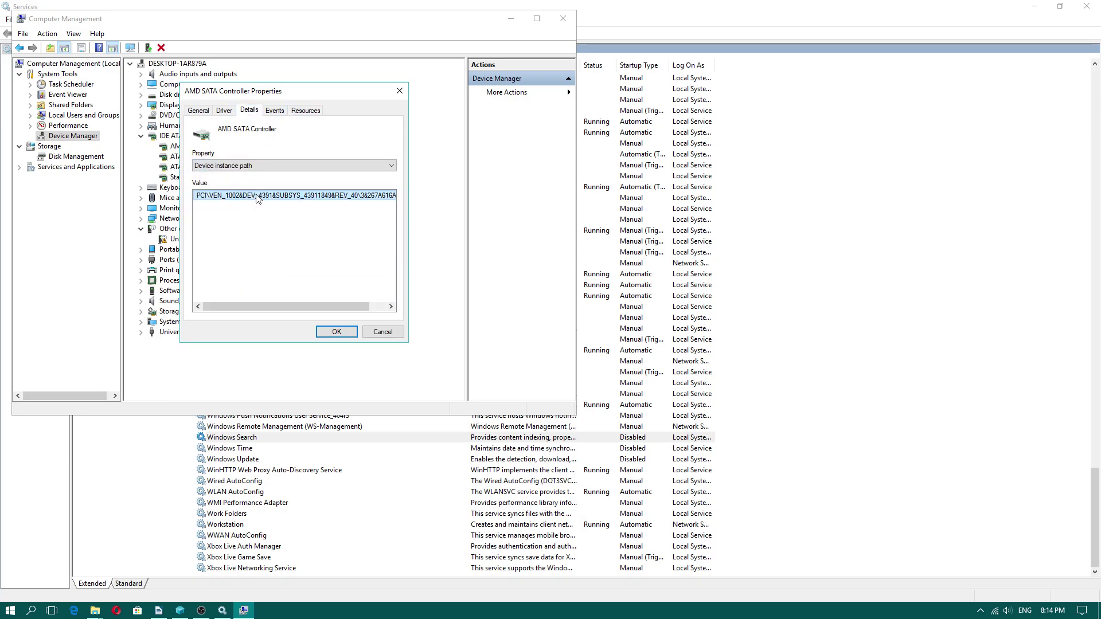
# Step: Launch regedit and collapse the Policies and SOFTWARE branches
pyautogui.click(10, 610)
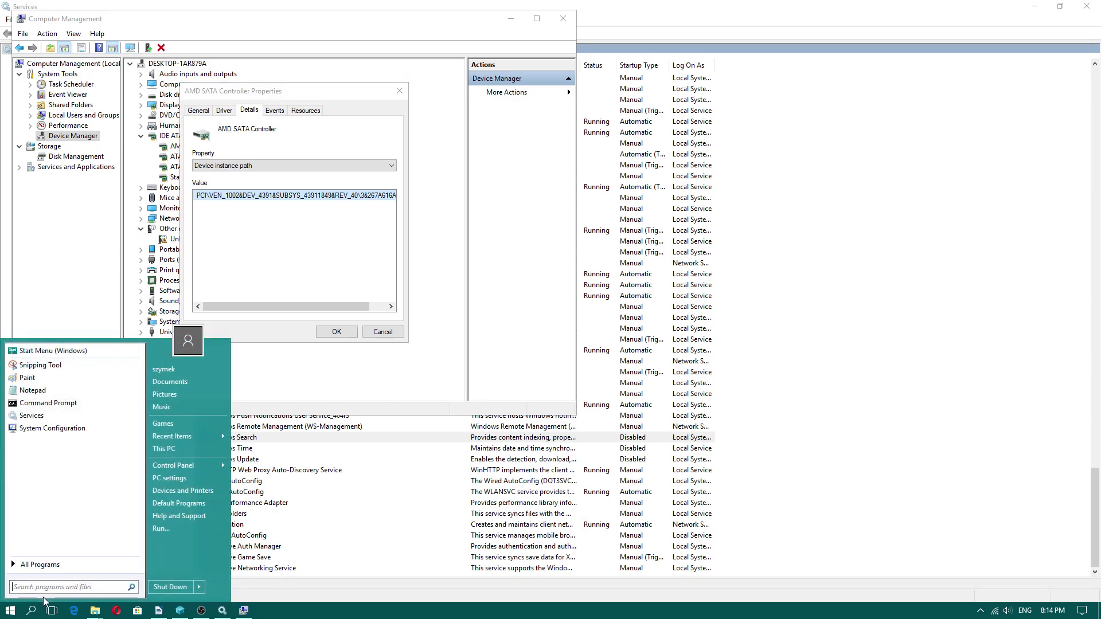
pyautogui.write('regedit')
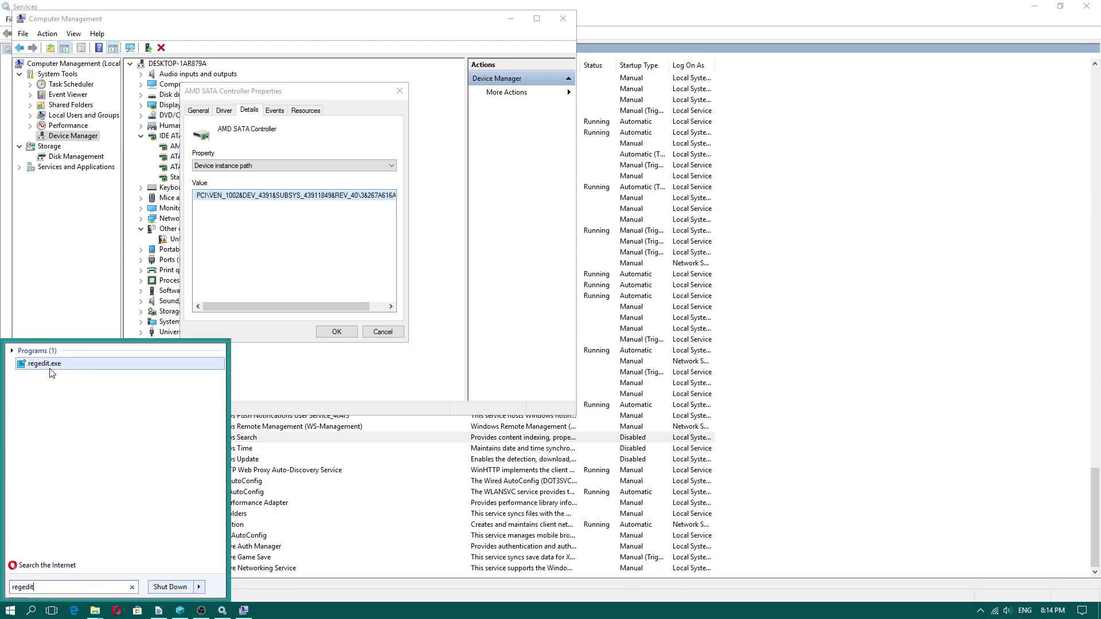
pyautogui.press('Return')
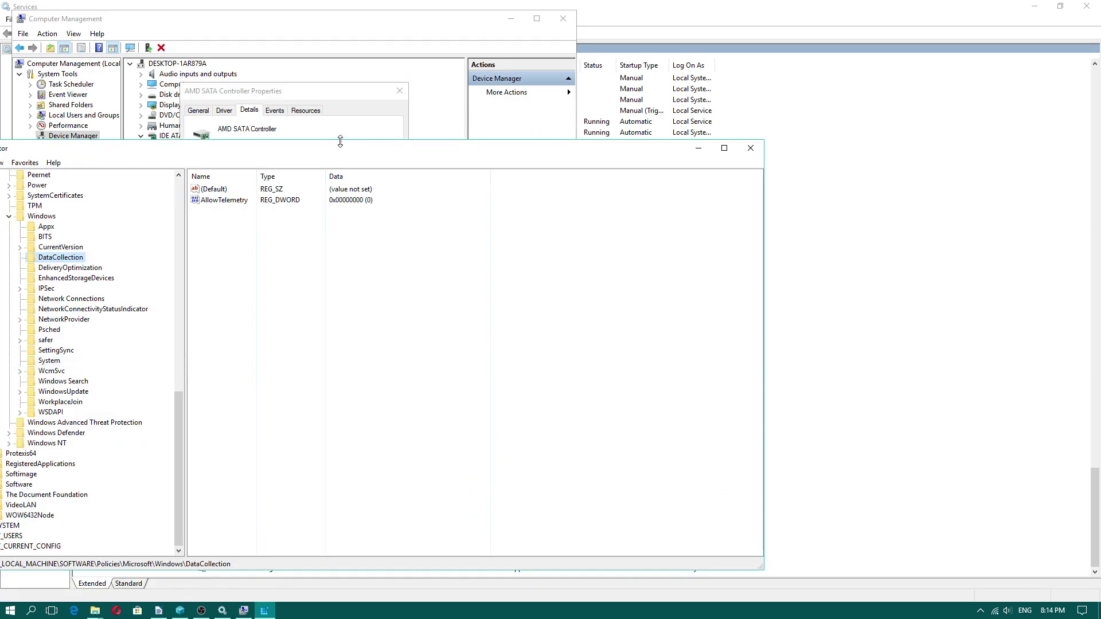
pyautogui.moveTo(339, 140); pyautogui.dragTo(869, 134)
pyautogui.click(541, 194)
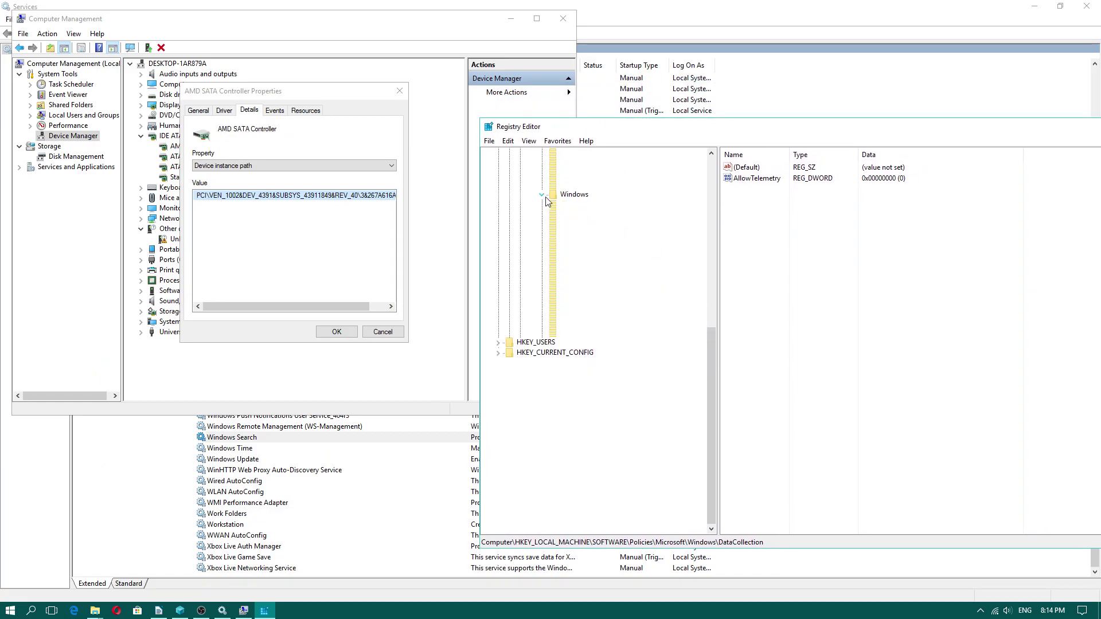
pyautogui.scroll(4, 578, 305)
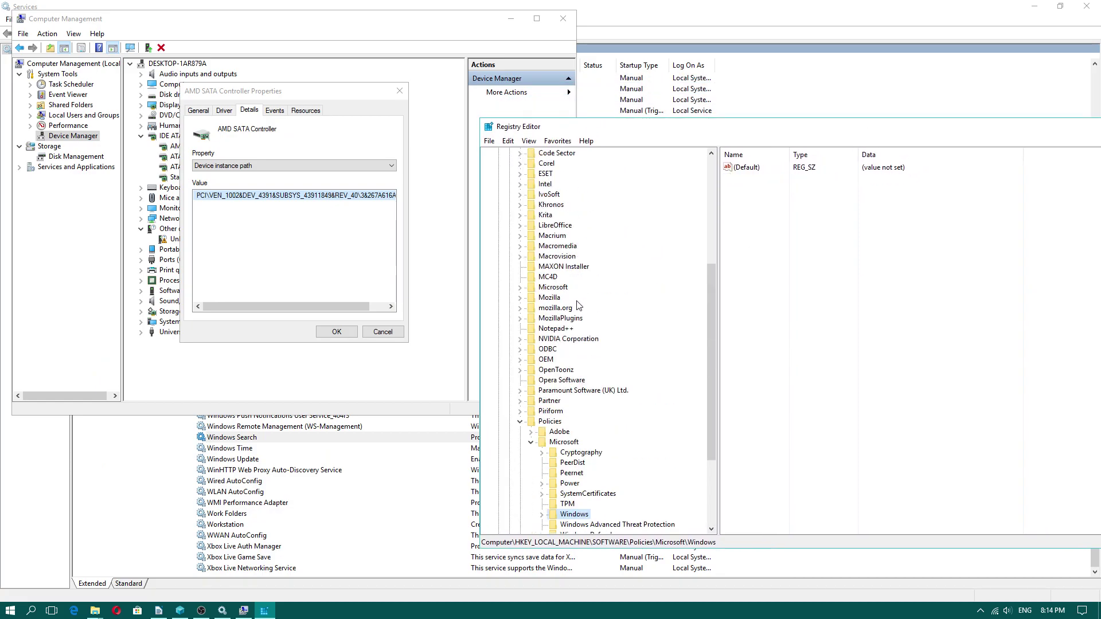
pyautogui.click(532, 442)
pyautogui.click(520, 422)
pyautogui.scroll(6, 549, 396)
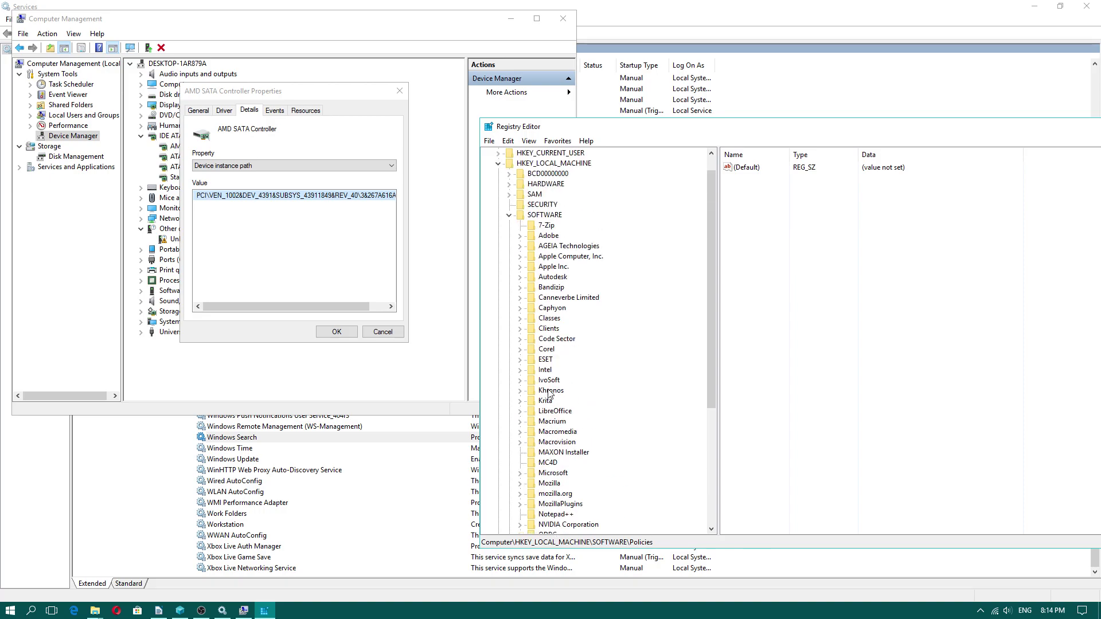
pyautogui.click(508, 215)
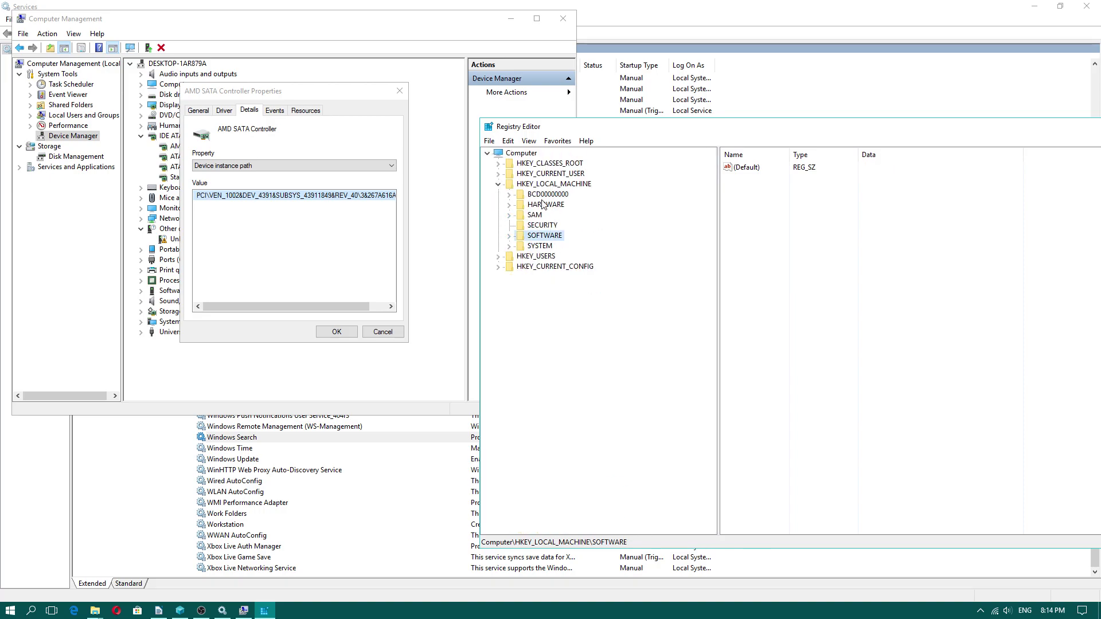
# Step: Expand HKLM\SYSTEM\CurrentControlSet\Enum\PCI
pyautogui.click(539, 247)
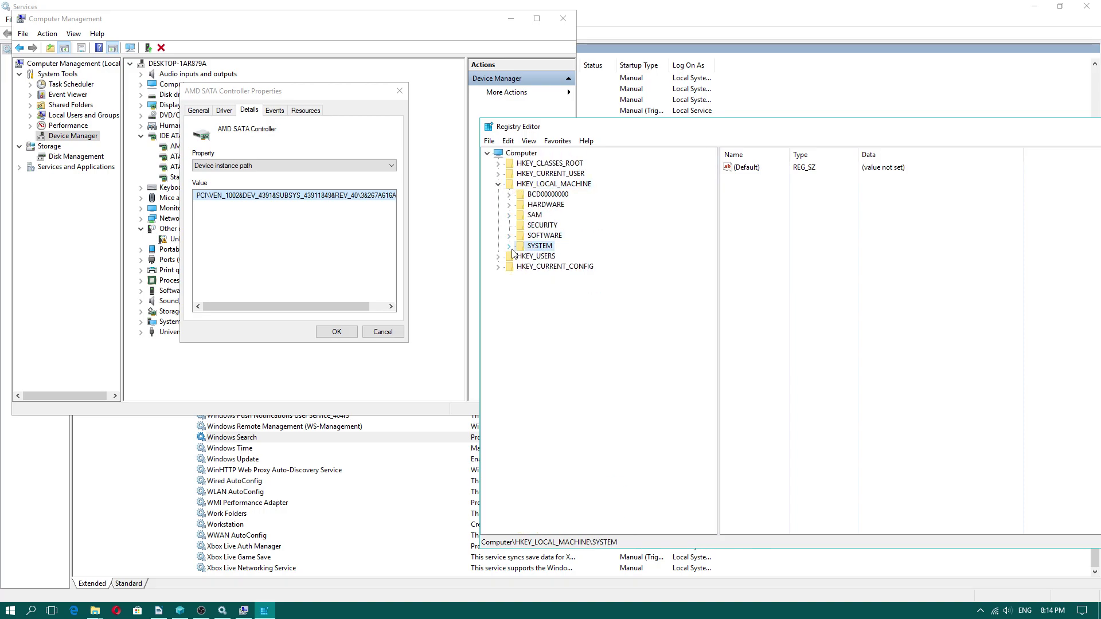
pyautogui.click(508, 246)
pyautogui.click(566, 278)
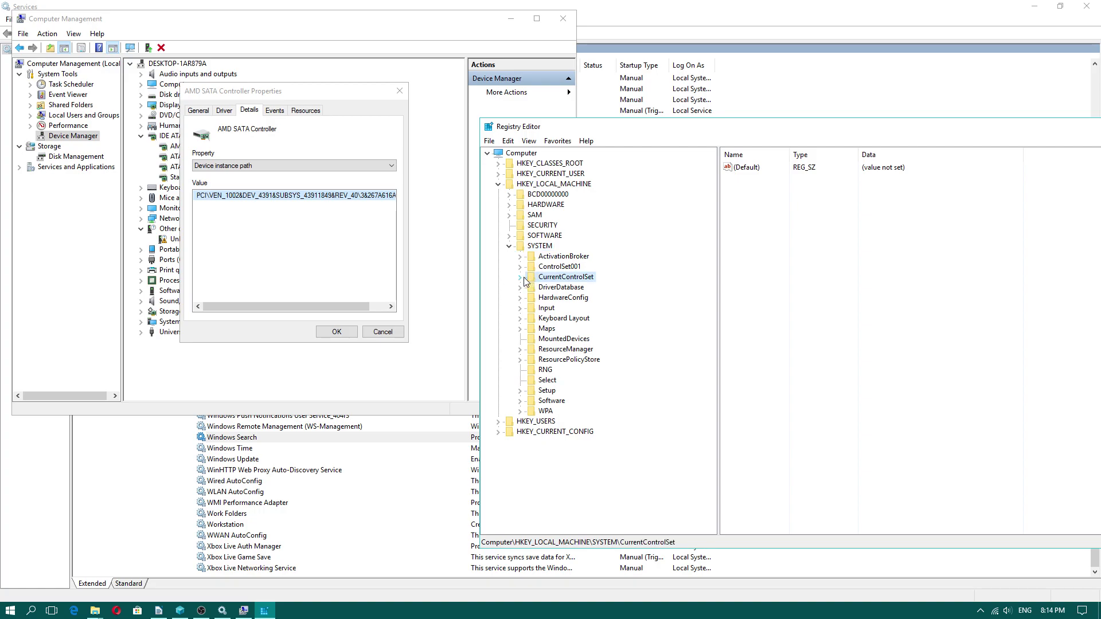
pyautogui.click(520, 278)
pyautogui.click(559, 297)
pyautogui.click(530, 297)
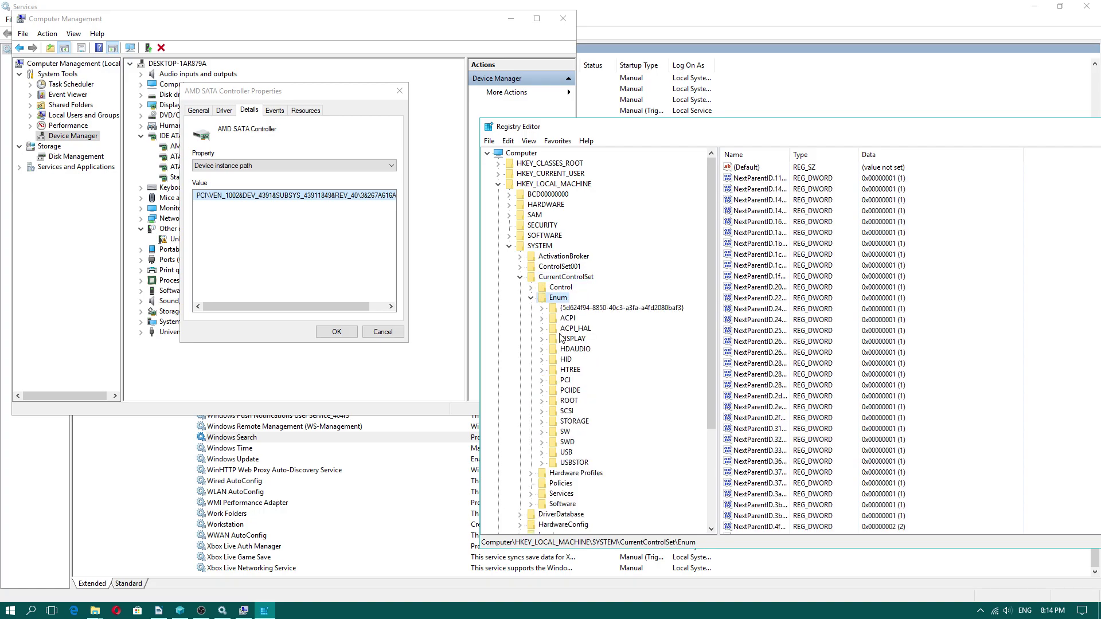
pyautogui.click(565, 381)
pyautogui.click(542, 380)
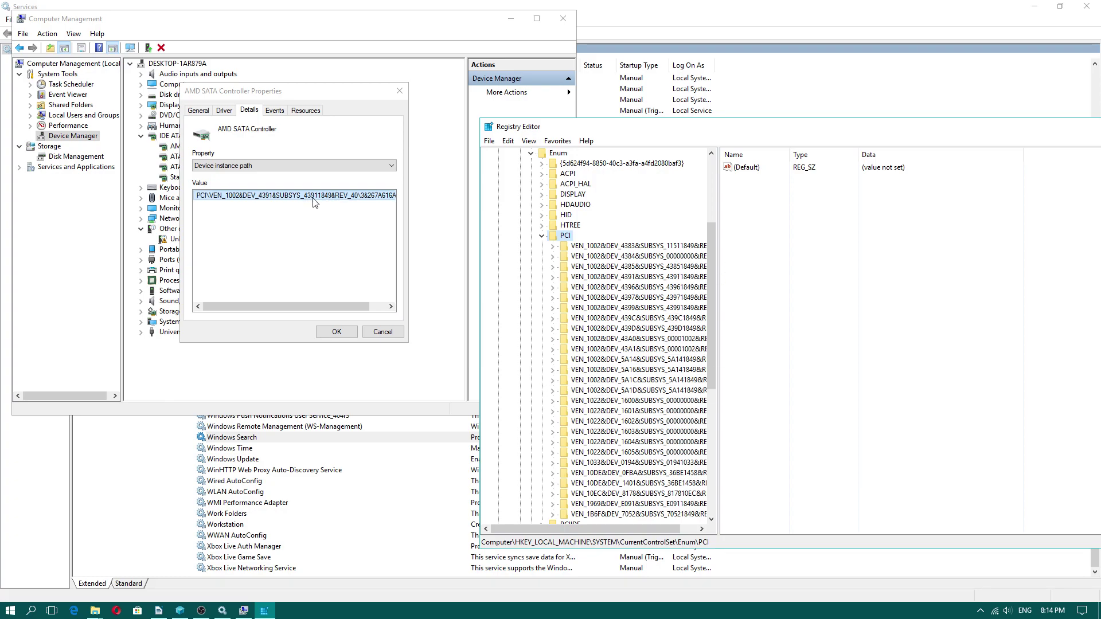
# Step: Drill through VEN_1002&DEV_4391, 3&267a616a&0&88, Device Parameters, Interrupt Management to MessageSignaledInterruptProperties
pyautogui.doubleClick(565, 277)
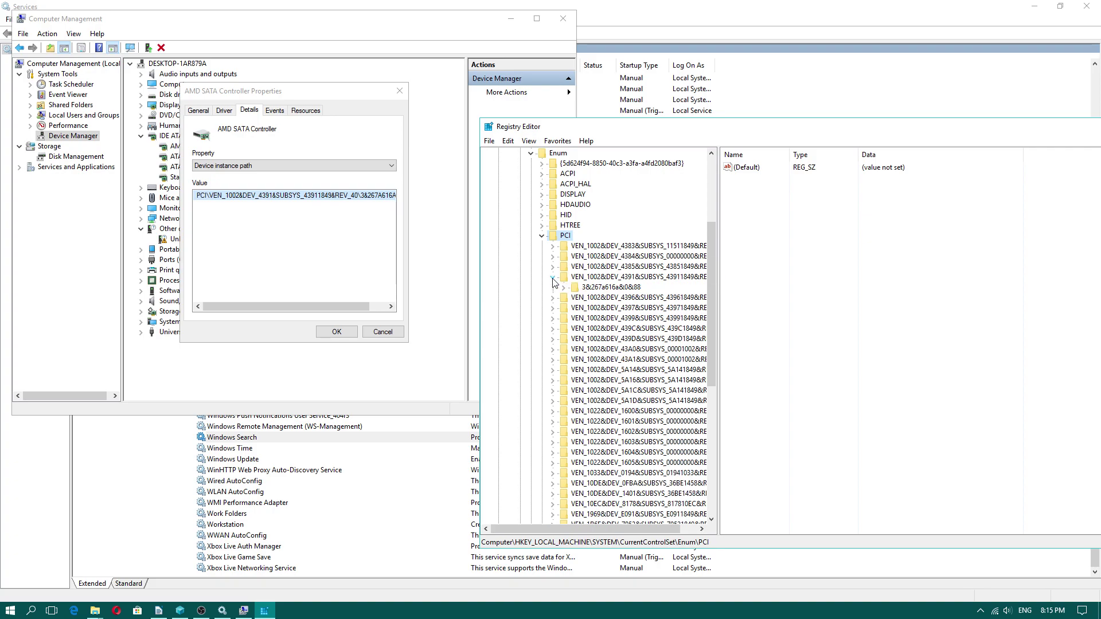
pyautogui.click(599, 287)
pyautogui.click(564, 287)
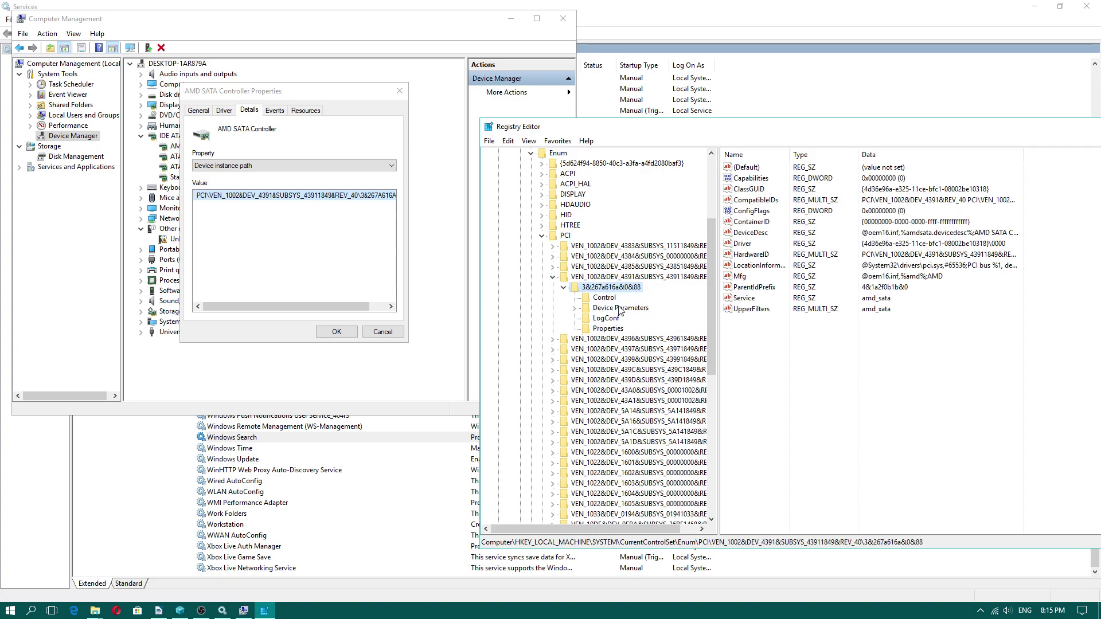
pyautogui.click(619, 308)
pyautogui.click(574, 308)
pyautogui.click(595, 330)
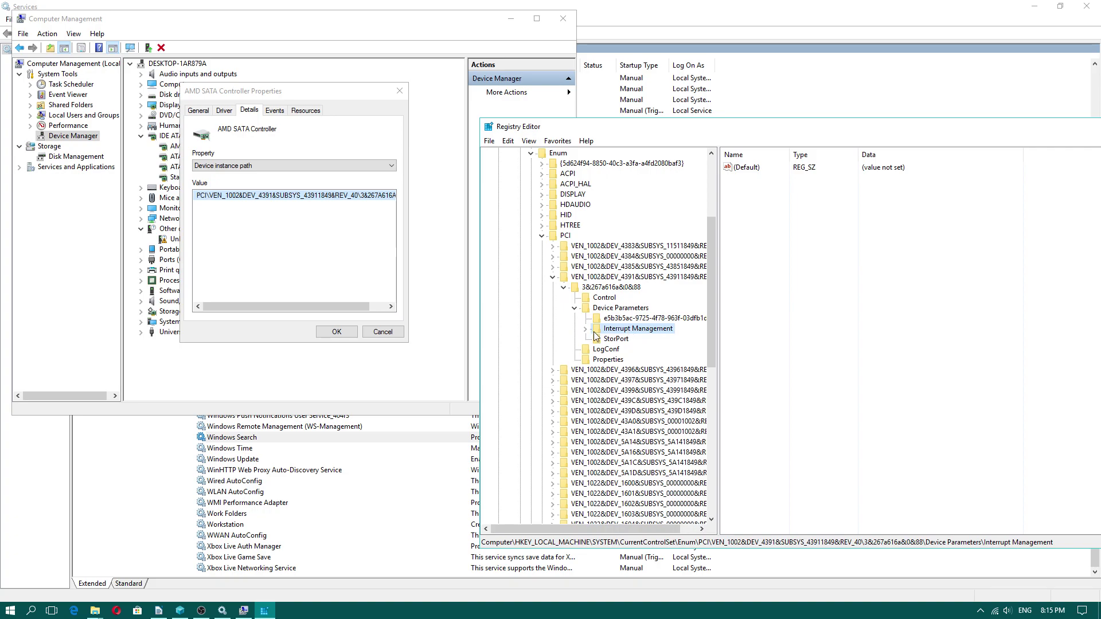
pyautogui.doubleClick(594, 331)
pyautogui.click(648, 361)
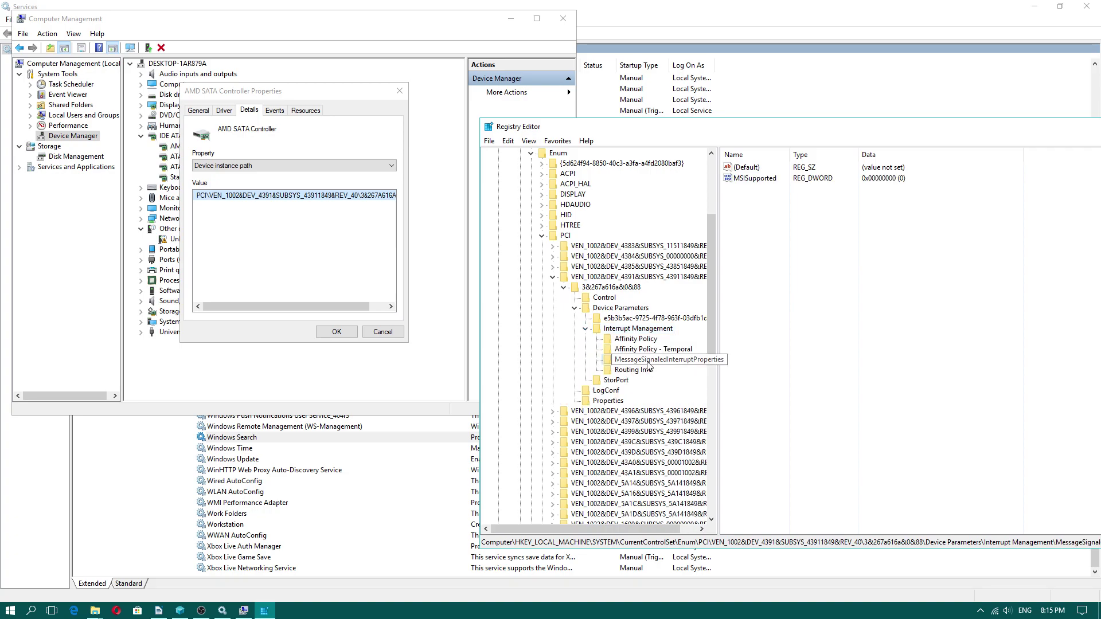
# Step: Keep MSISupported's value data at 0 and confirm
pyautogui.doubleClick(754, 178)
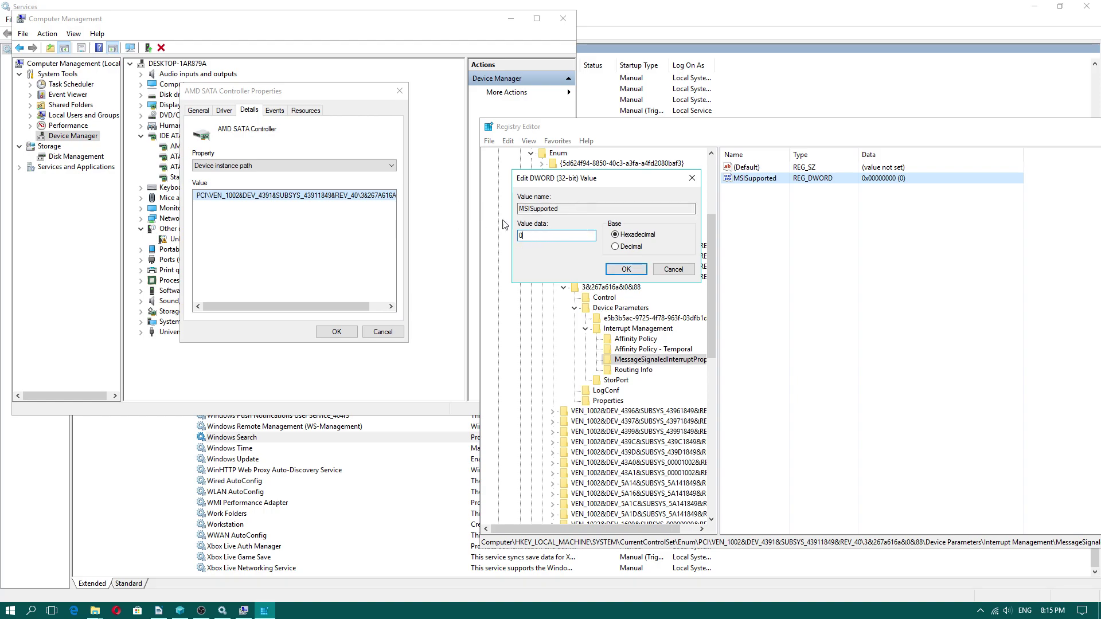
pyautogui.moveTo(616, 182); pyautogui.dragTo(568, 188)
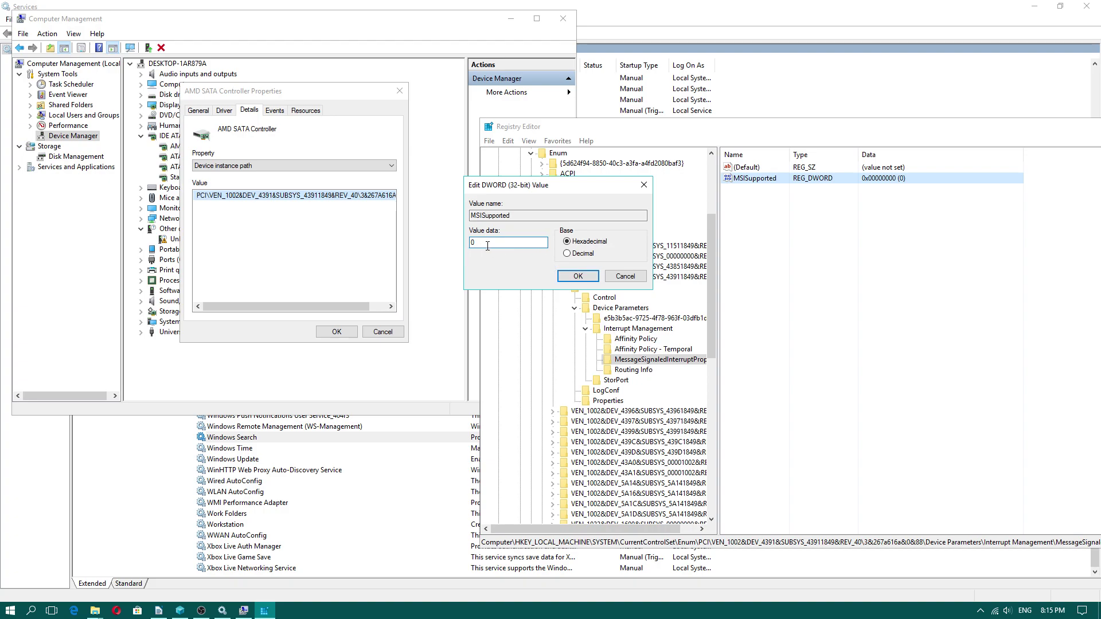
pyautogui.click(572, 277)
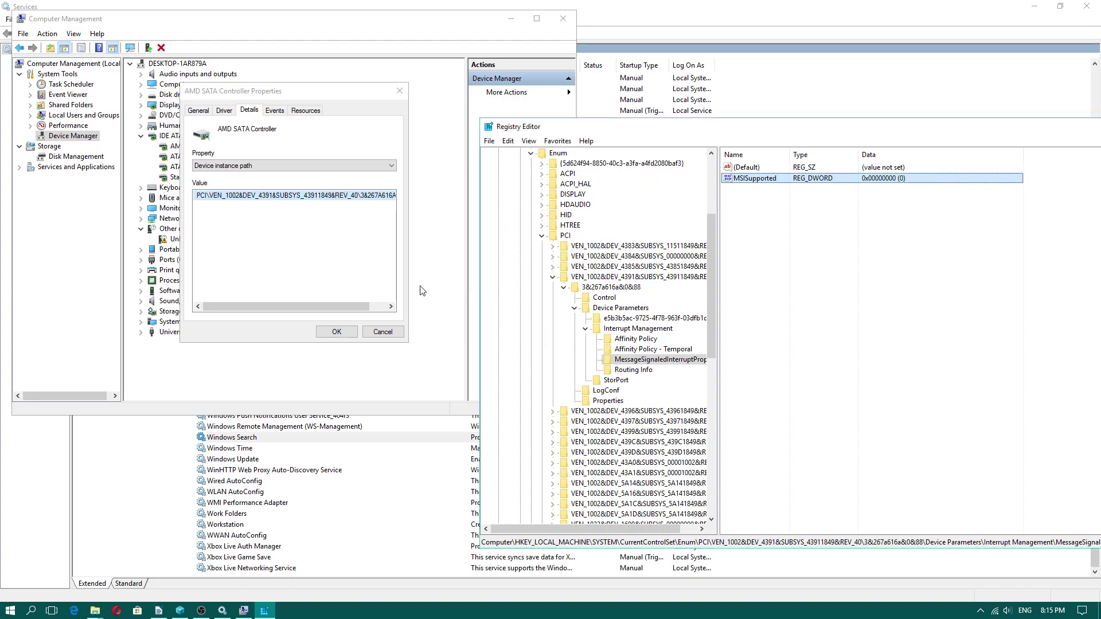
# Step: Close the AMD SATA Controller properties and Registry Editor, then open the Start menu
pyautogui.click(337, 333)
pyautogui.moveTo(984, 126); pyautogui.dragTo(715, 149)
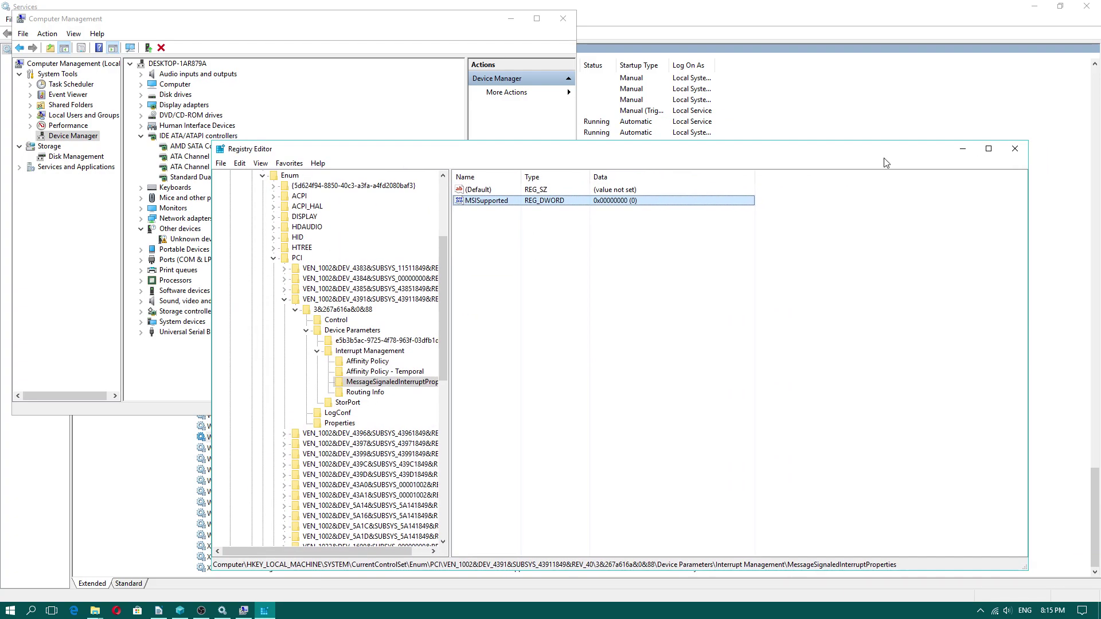
pyautogui.click(1014, 150)
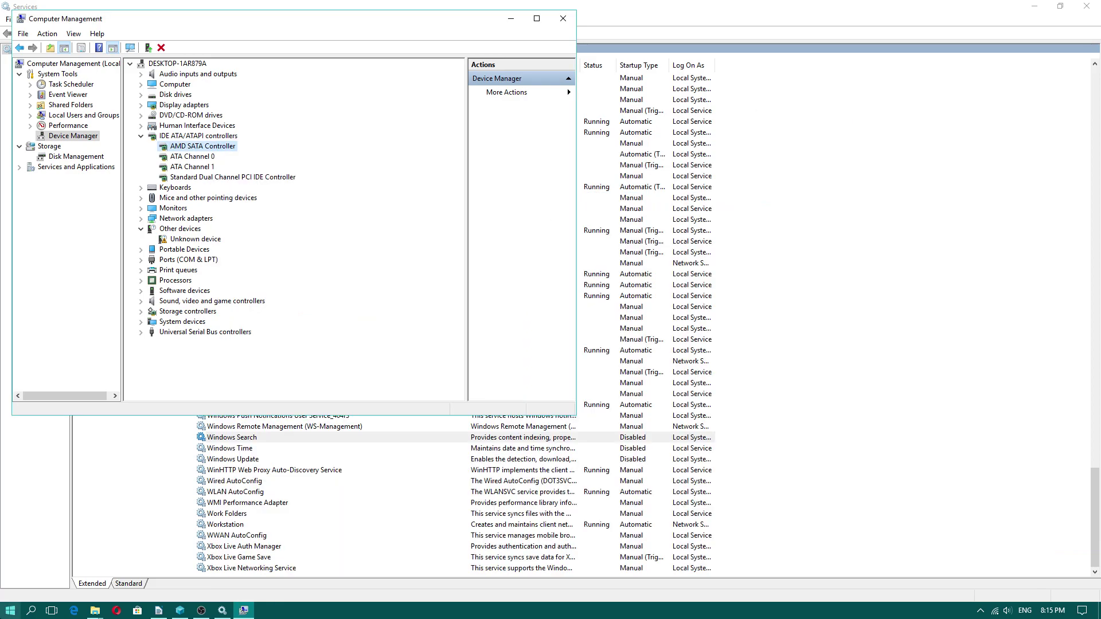
pyautogui.click(10, 610)
# Step: Open Performance Options' Advanced tab via This PC's advanced system settings
pyautogui.rightClick(198, 453)
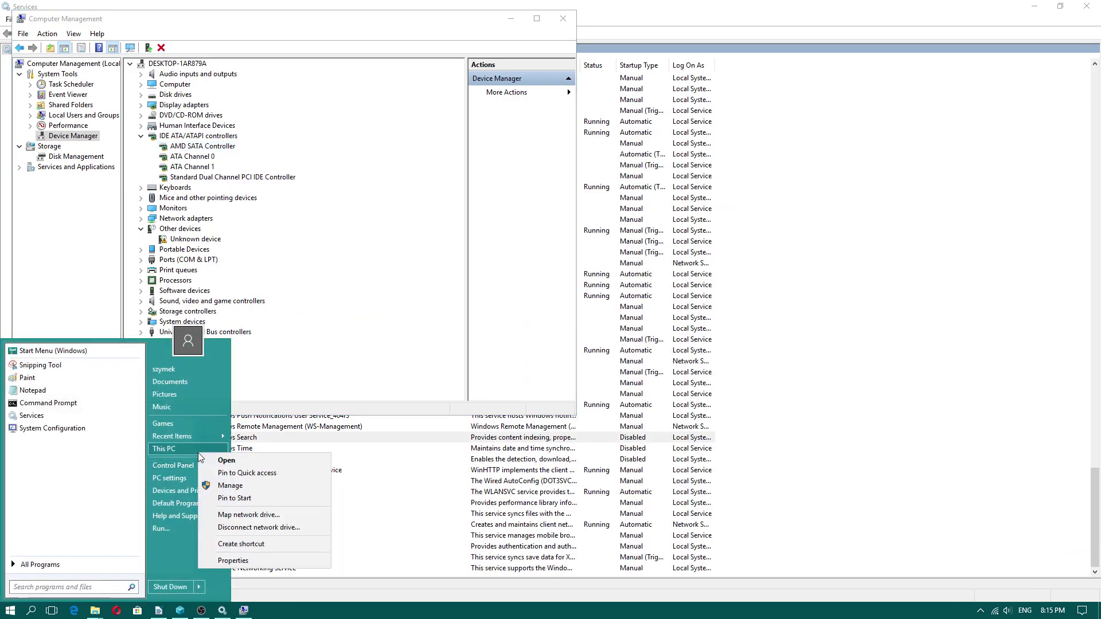
pyautogui.click(247, 560)
pyautogui.moveTo(256, 214); pyautogui.dragTo(373, 132)
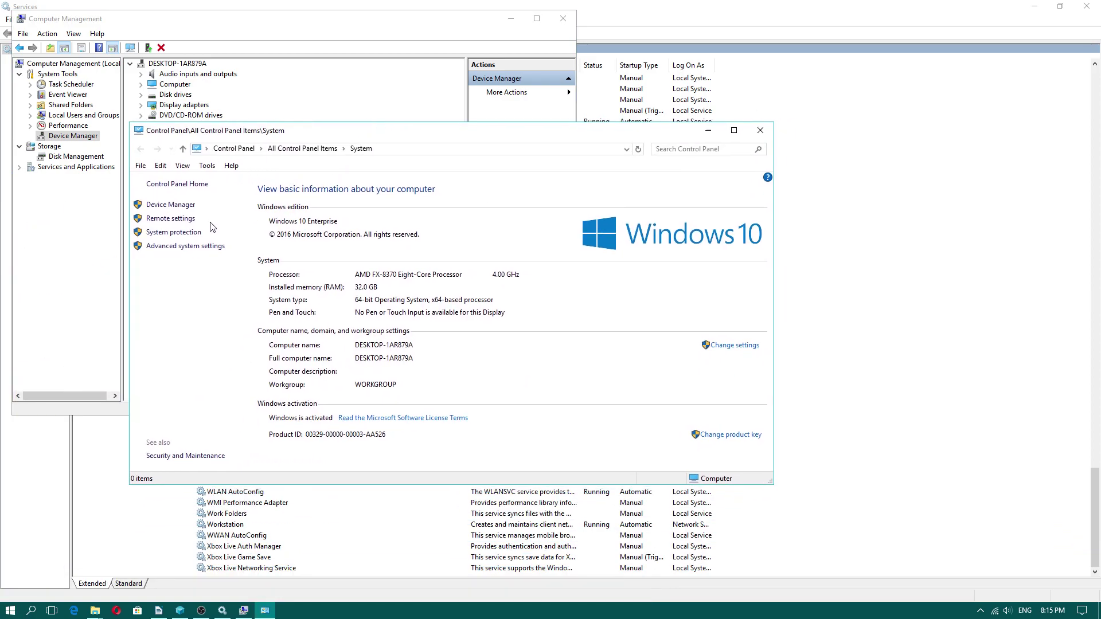
pyautogui.click(208, 247)
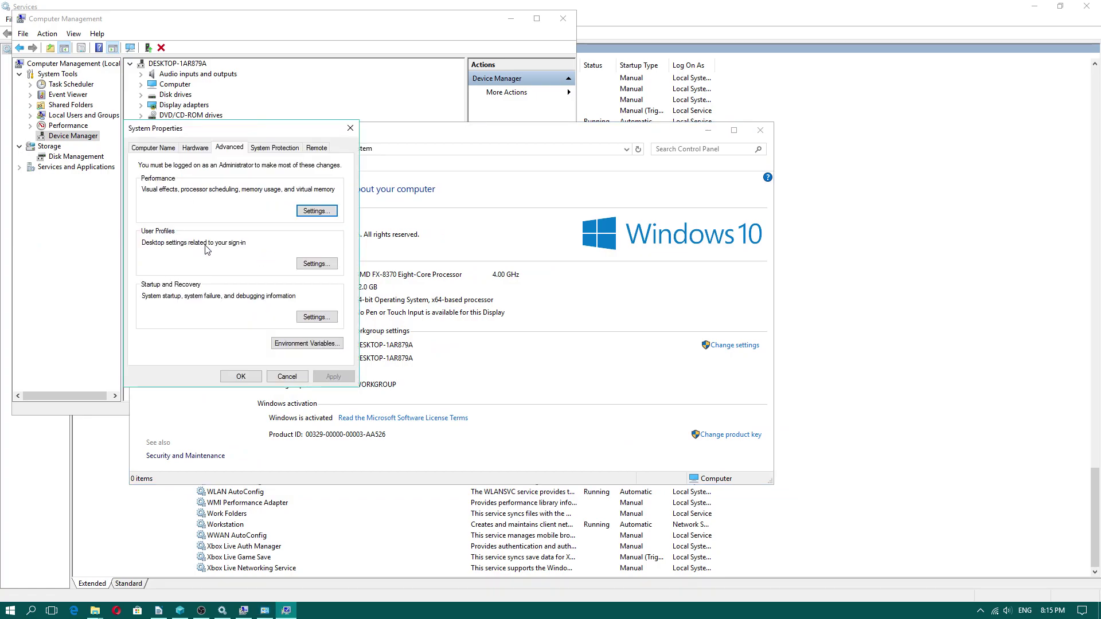
pyautogui.click(316, 210)
pyautogui.click(208, 191)
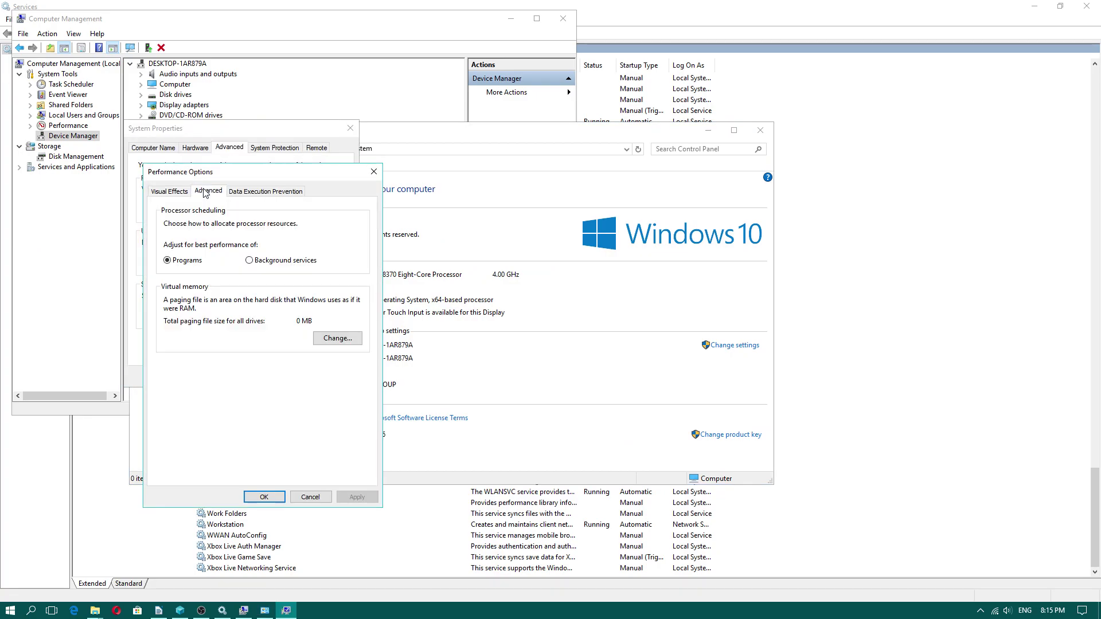
# Step: Verify drives C:, E:, F:, G: and H: all use no paging file and accept
pyautogui.click(332, 340)
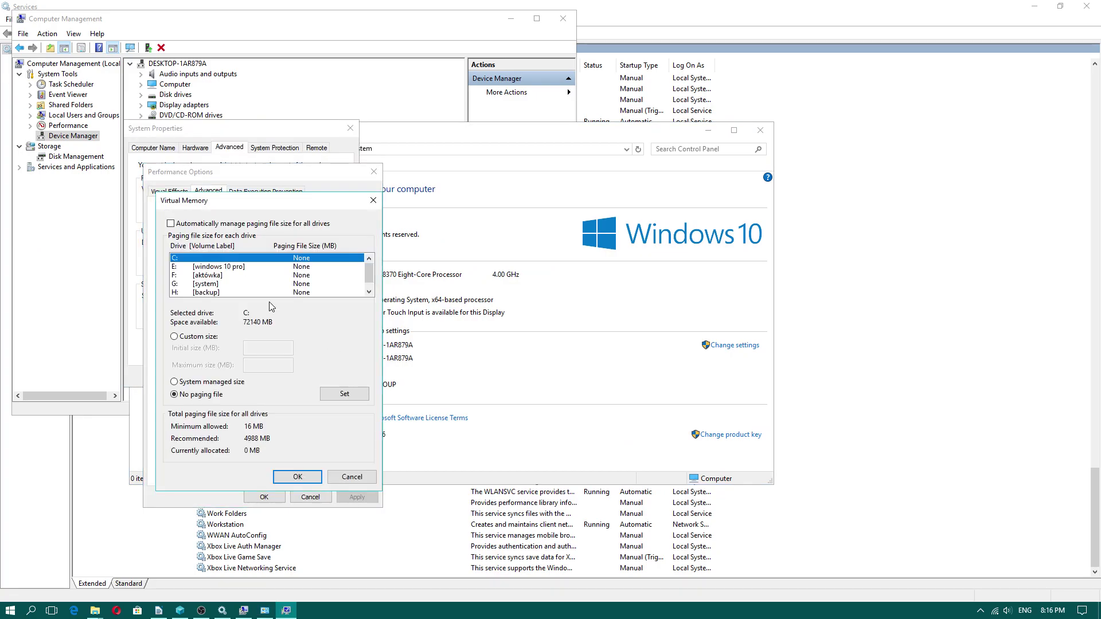
pyautogui.click(197, 275)
pyautogui.click(200, 267)
pyautogui.click(201, 284)
pyautogui.scroll(1, 238, 265)
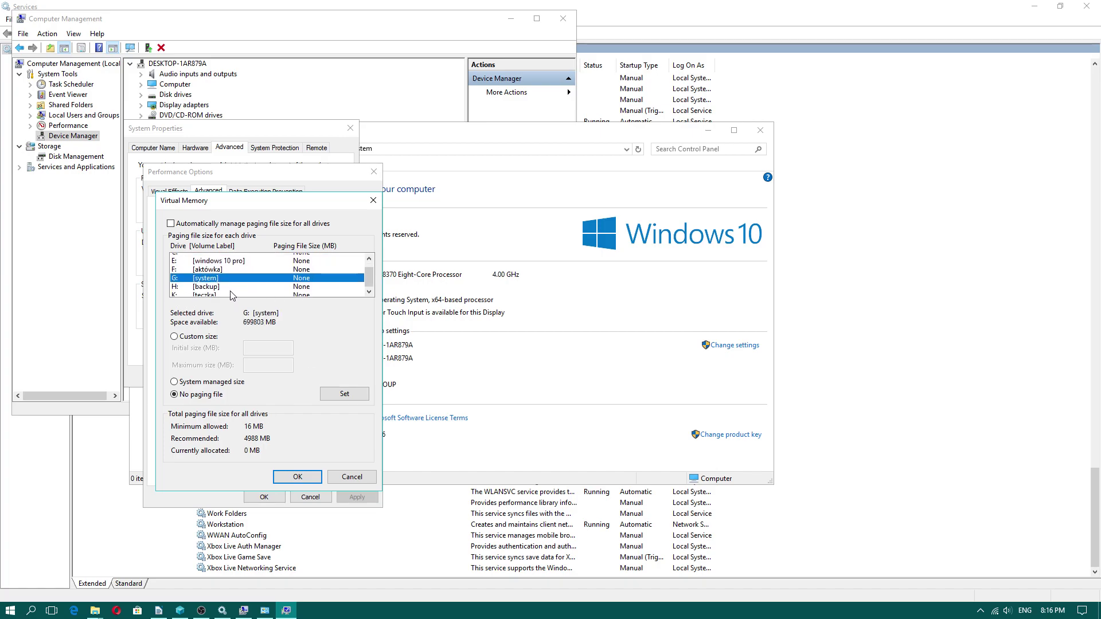
pyautogui.scroll(-1, 238, 259)
pyautogui.click(221, 293)
pyautogui.click(224, 258)
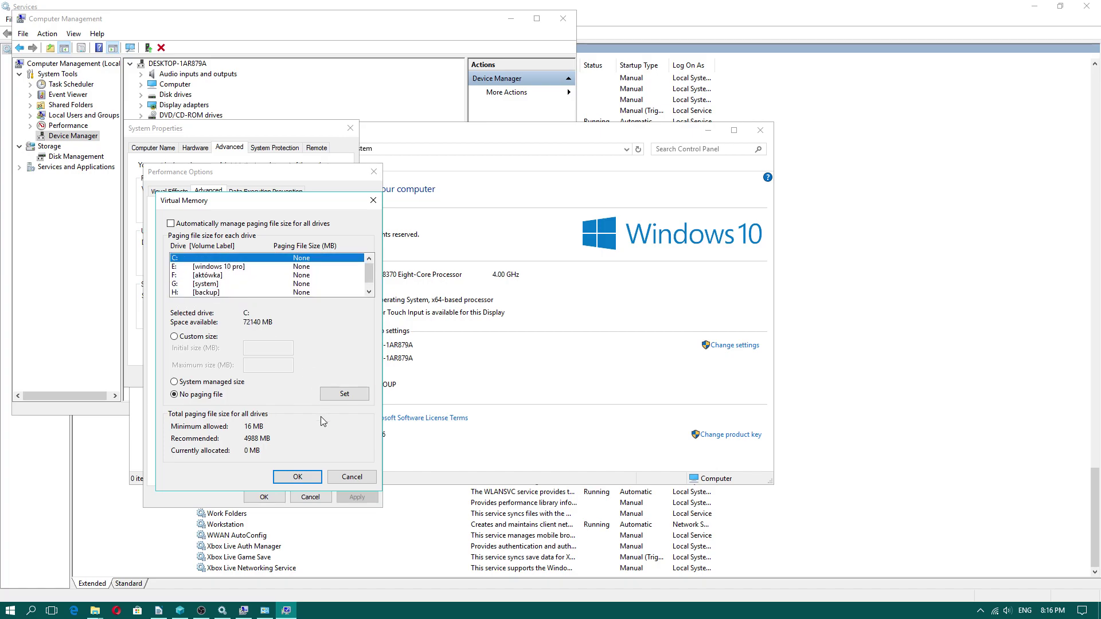
pyautogui.click(210, 266)
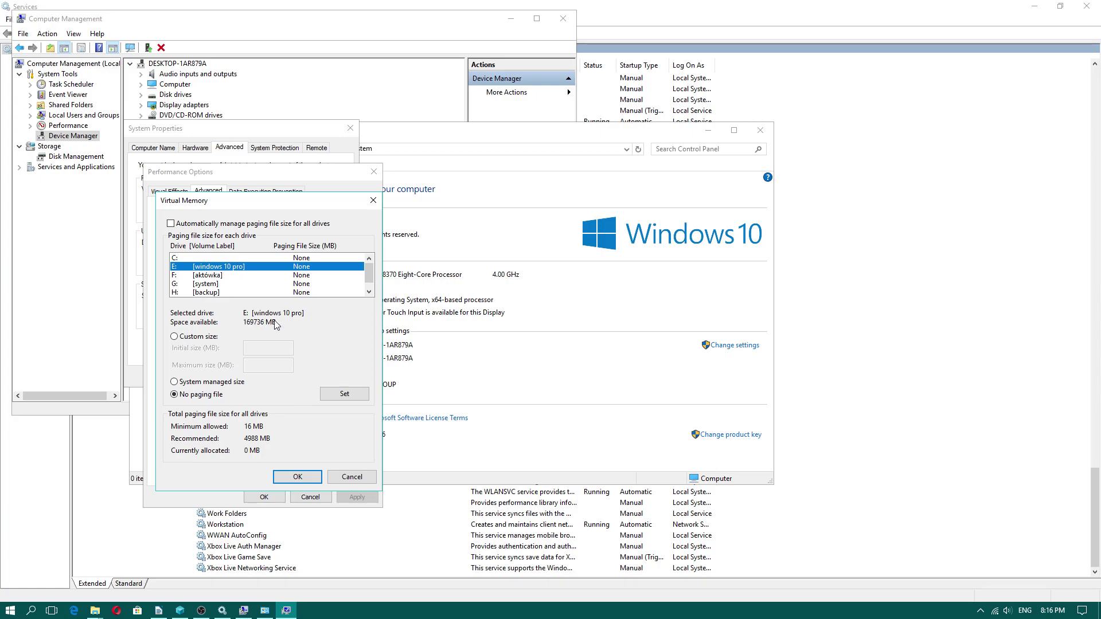
pyautogui.click(198, 257)
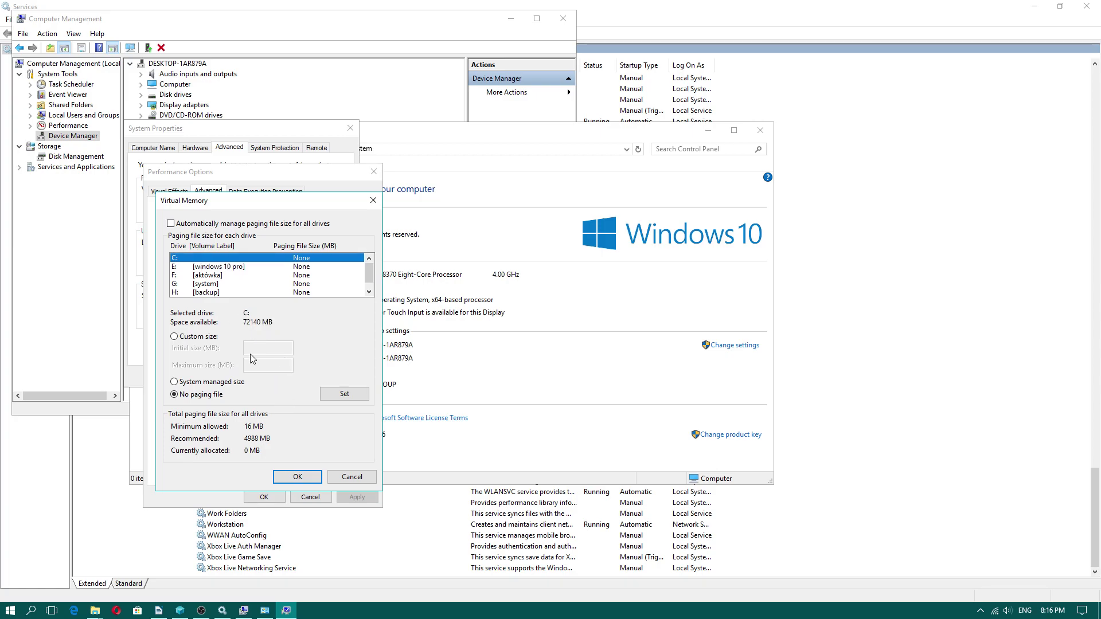
pyautogui.click(303, 480)
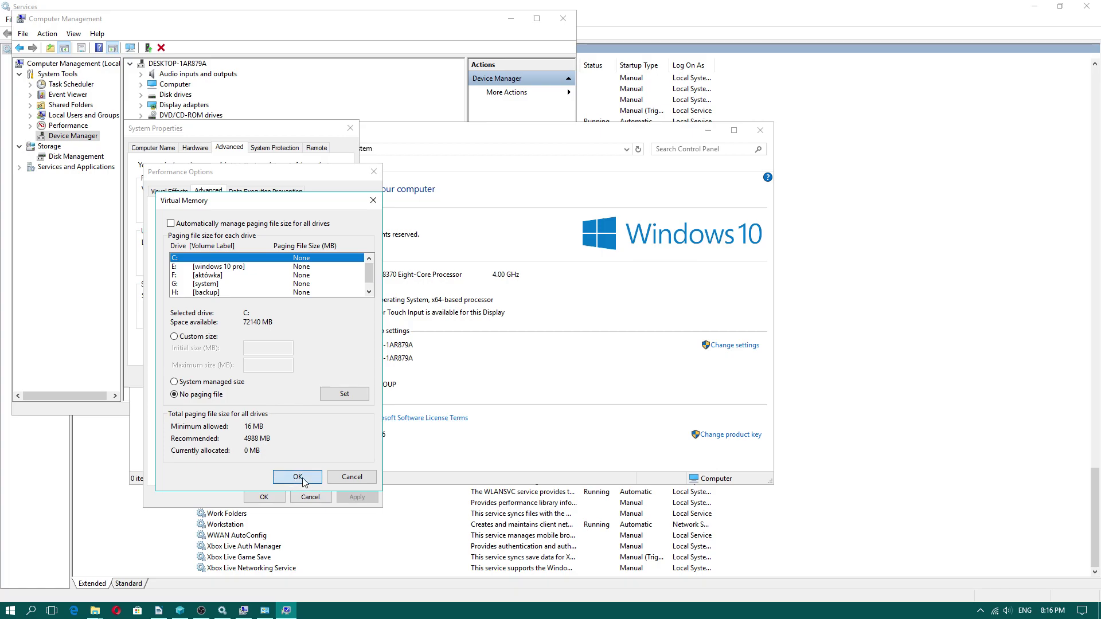
# Step: Close Performance Options, System Properties, the System window and Computer Management, bringing OBS forward
pyautogui.click(279, 497)
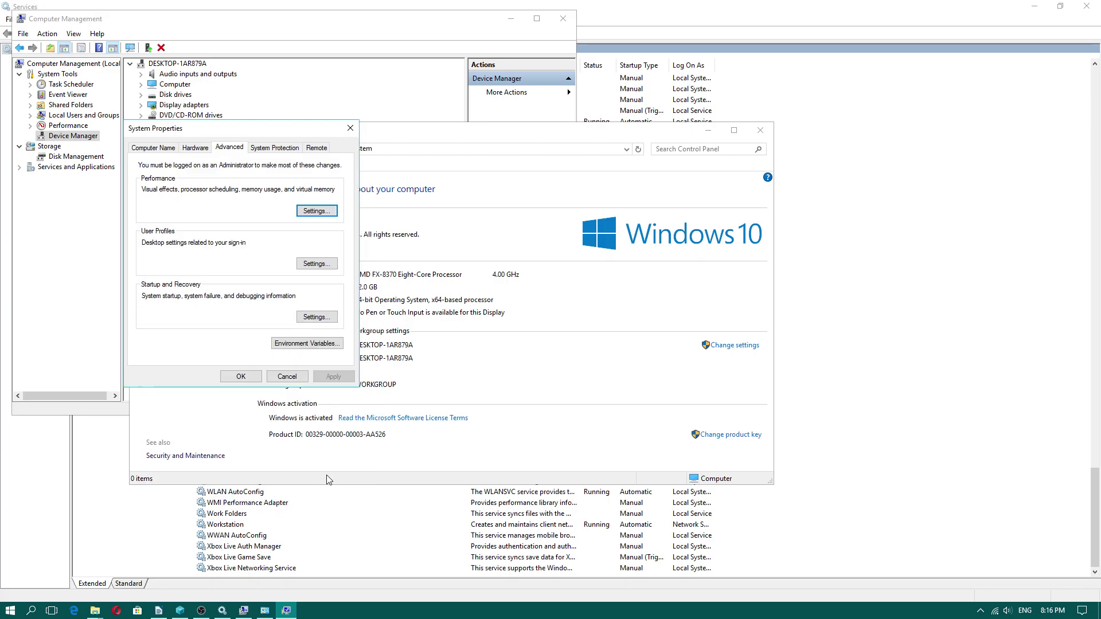
pyautogui.click(267, 378)
pyautogui.click(759, 131)
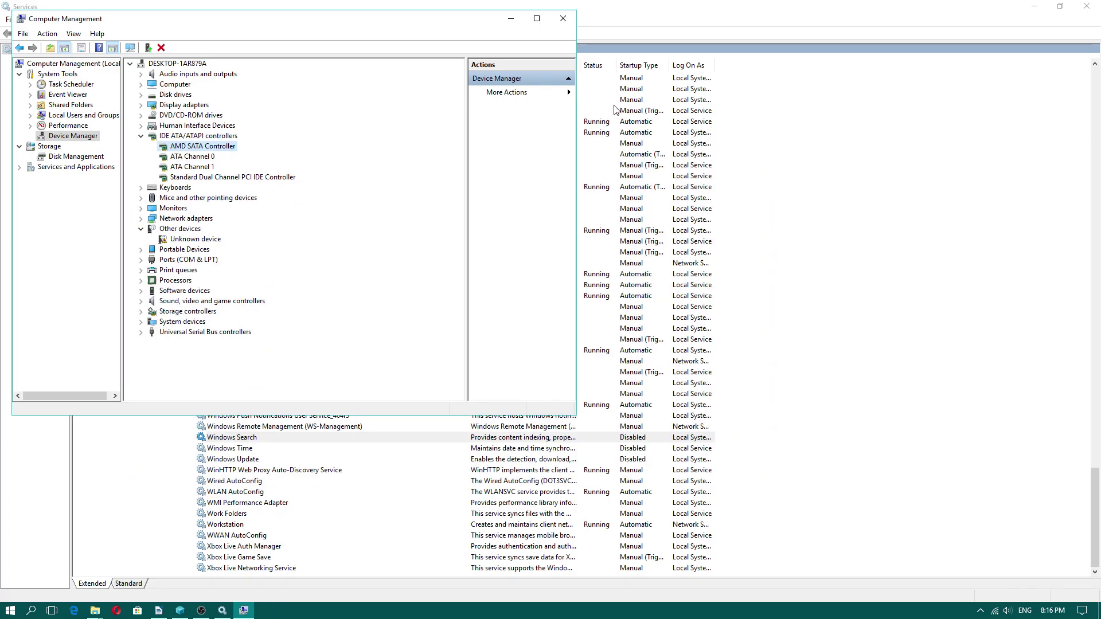
pyautogui.click(562, 18)
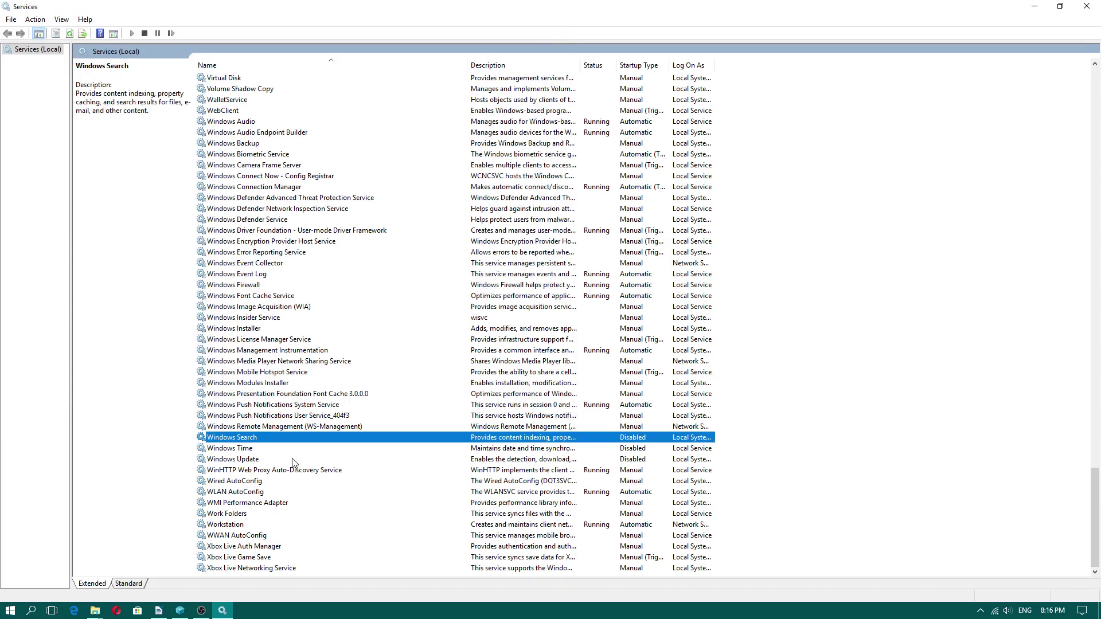
pyautogui.click(201, 610)
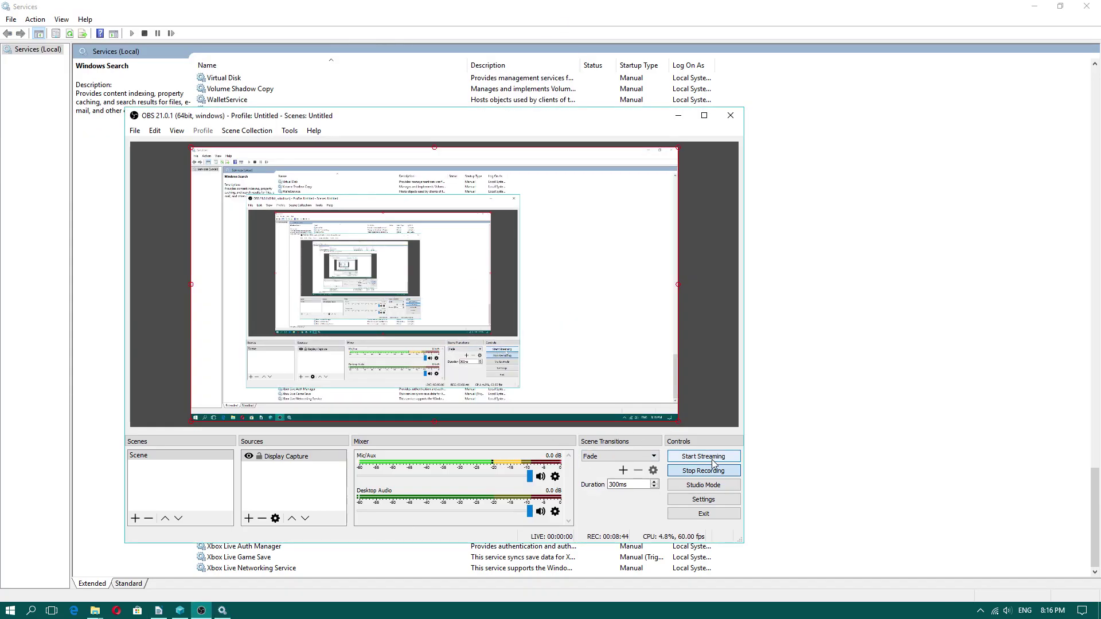